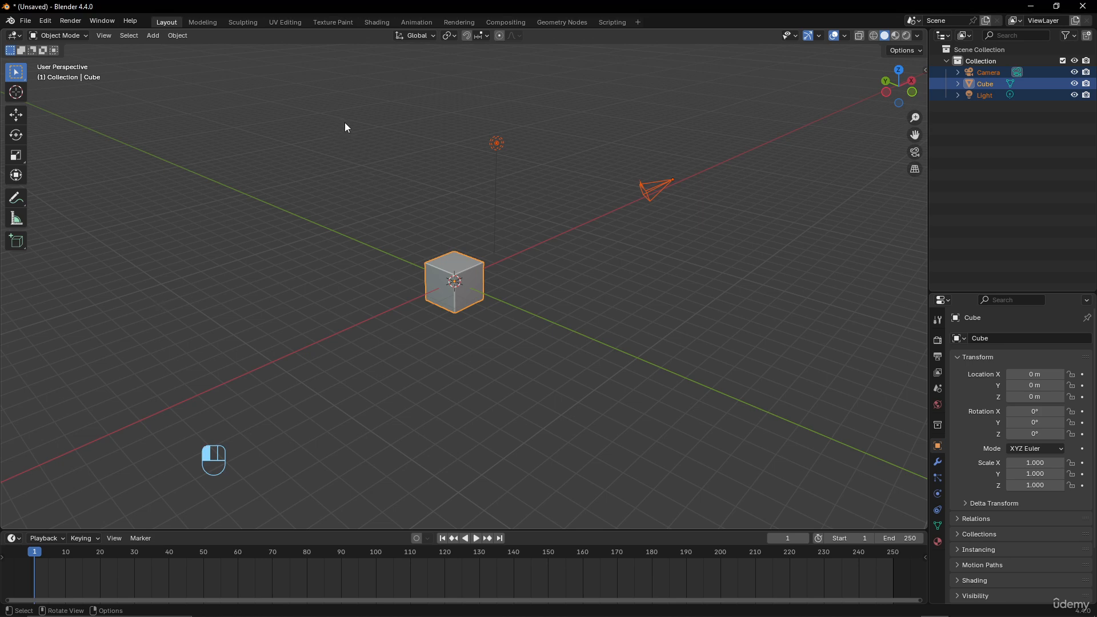
- Delete all default objects in the scene: cube, camera and light
drag(345, 122, 699, 315)
key(Delete)
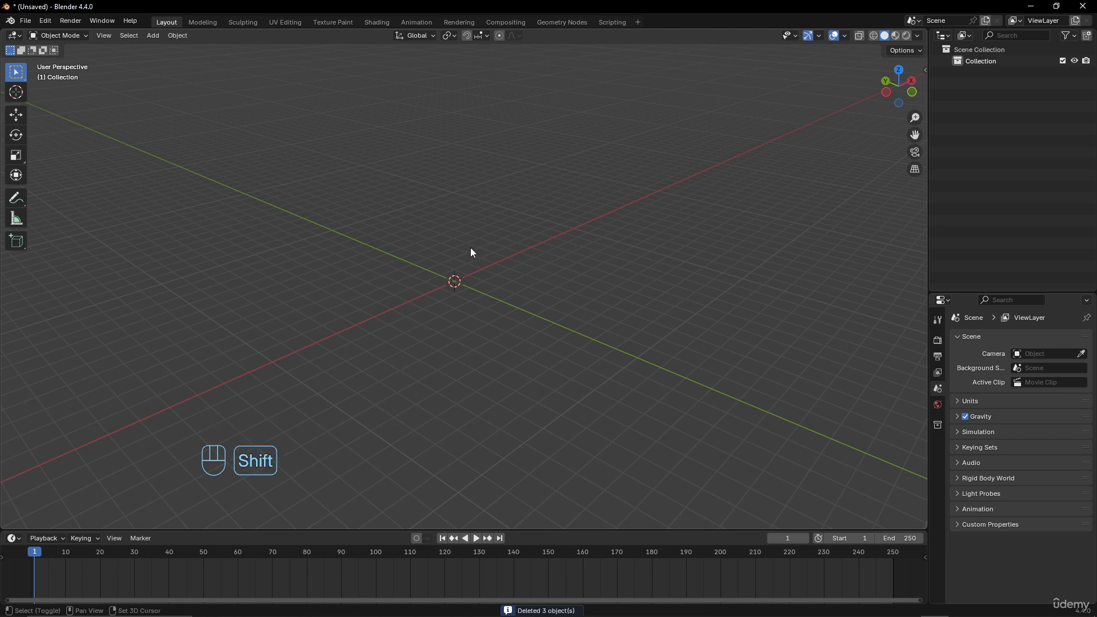
- Add a plane mesh at the origin and expand its Add Plane options panel
key(shift+a)
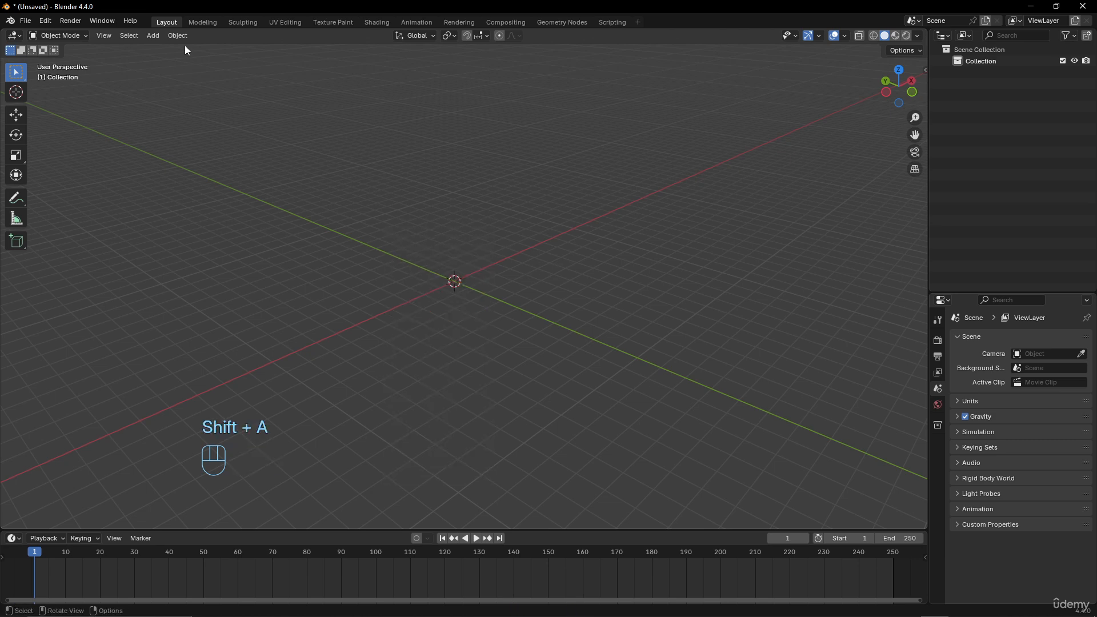
click(153, 36)
click(162, 50)
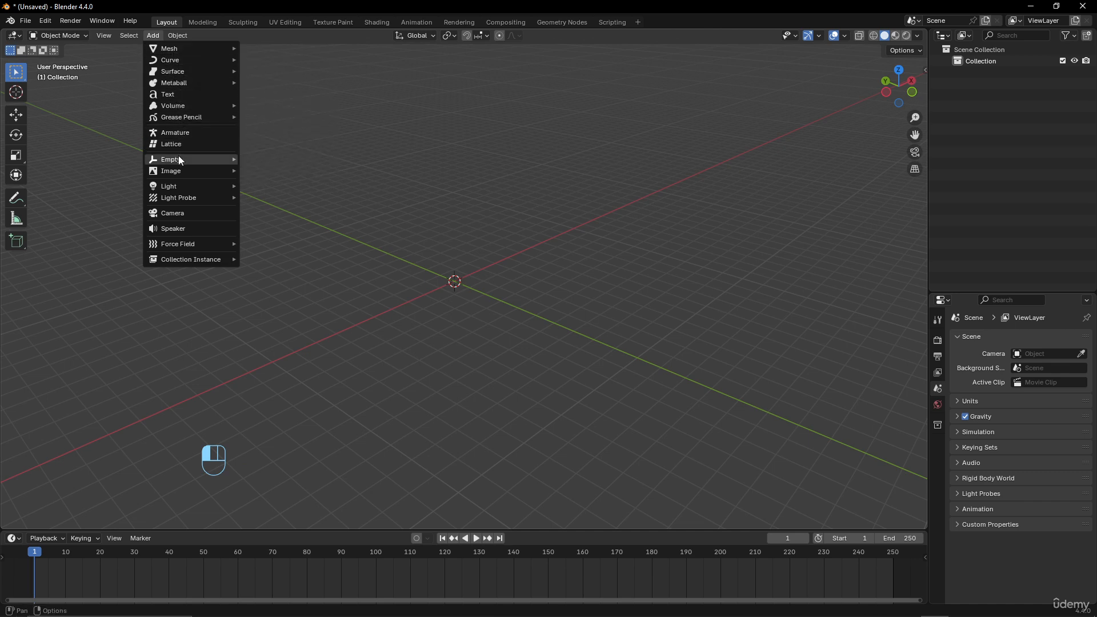
mouse_move(180, 173)
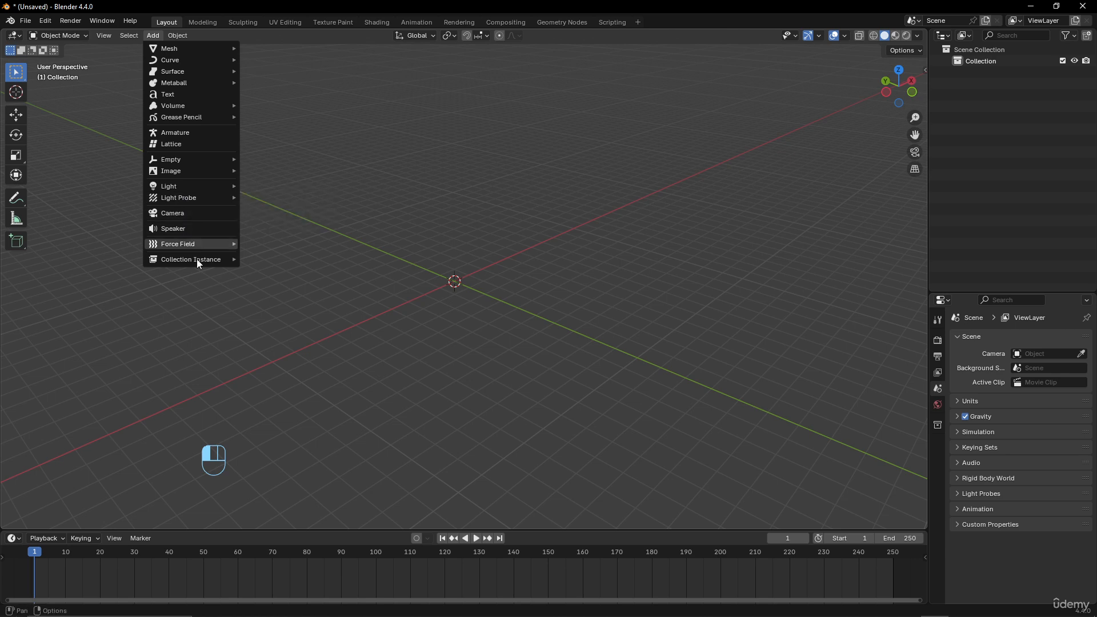
mouse_move(183, 50)
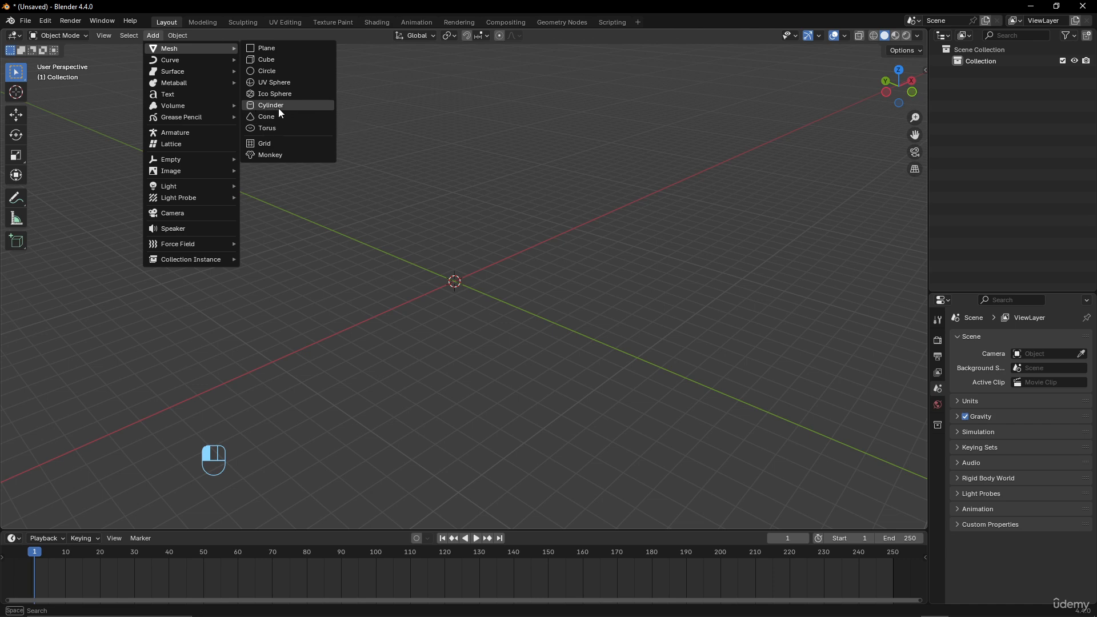
click(276, 50)
middle_drag(483, 259, 529, 294)
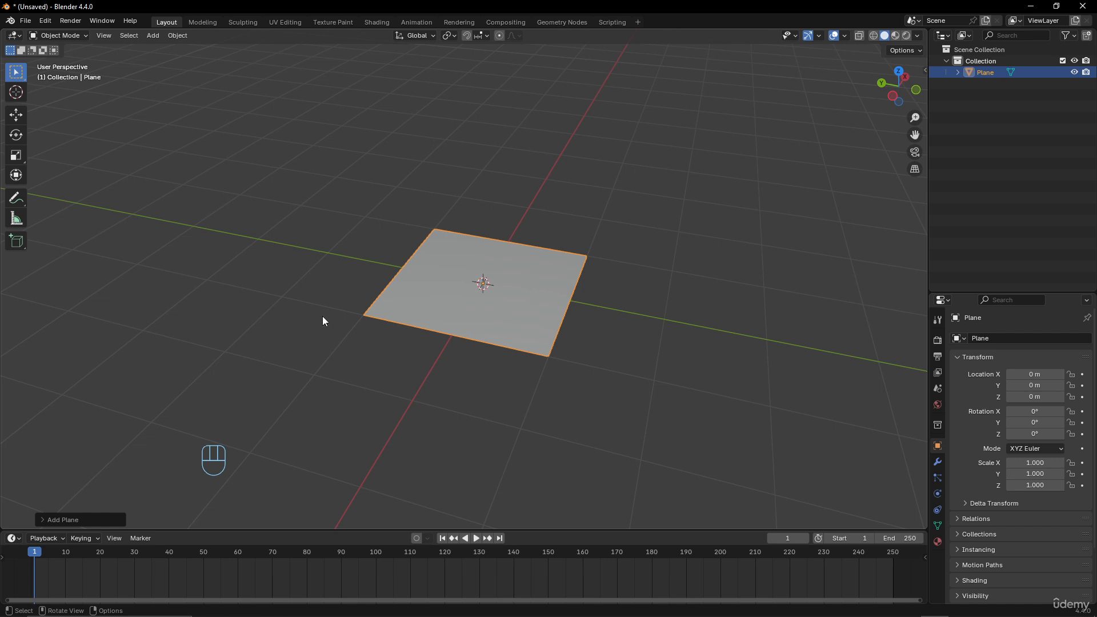
click(44, 518)
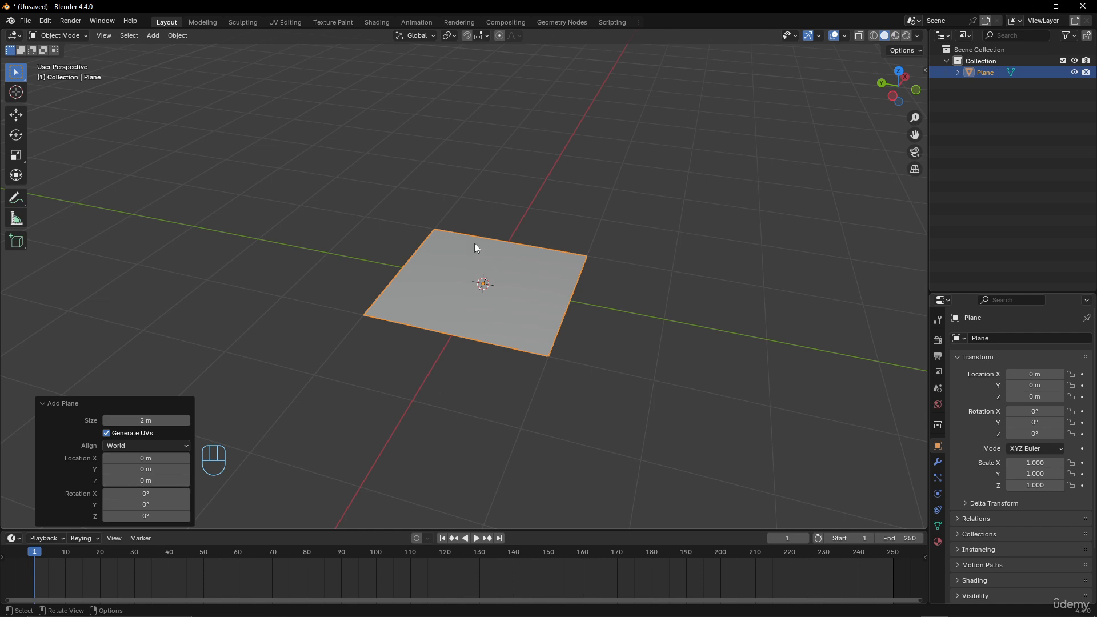
scroll(551, 272, down, 3)
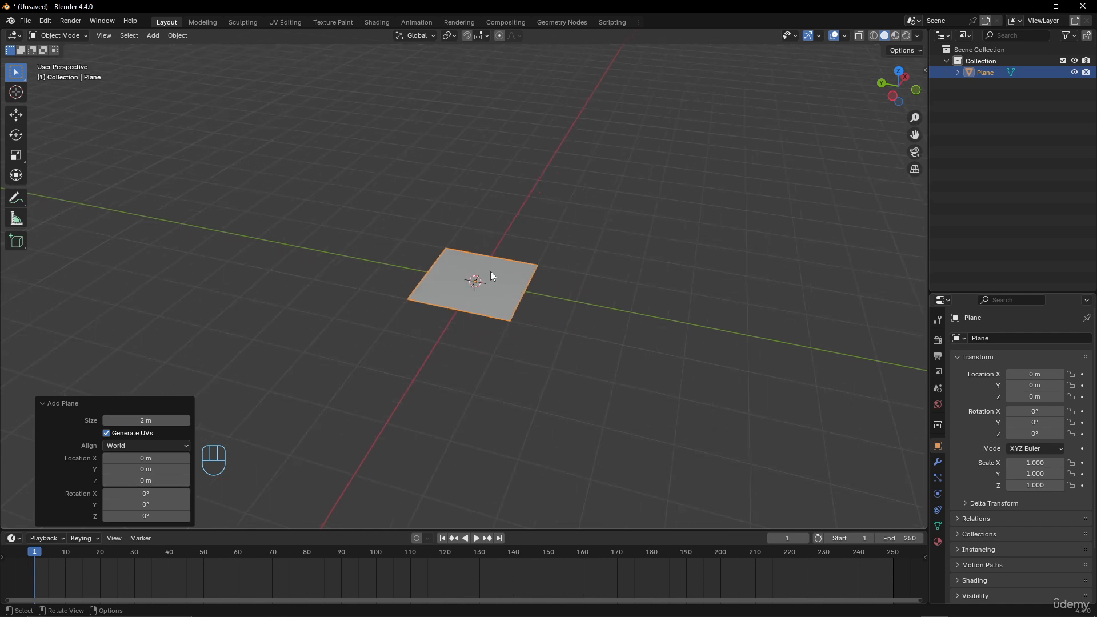
- Move the plane freely away from the origin, then undo the move
key(g)
click(747, 161)
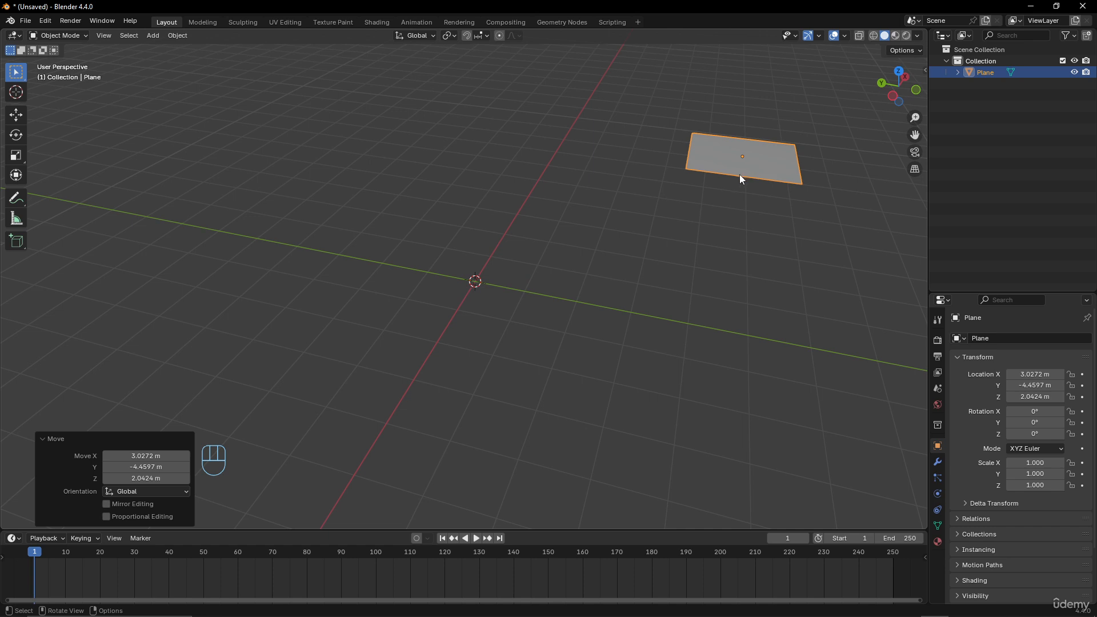
key(ctrl+z)
- Delete the plane and add a fresh plane mesh at the origin
key(x)
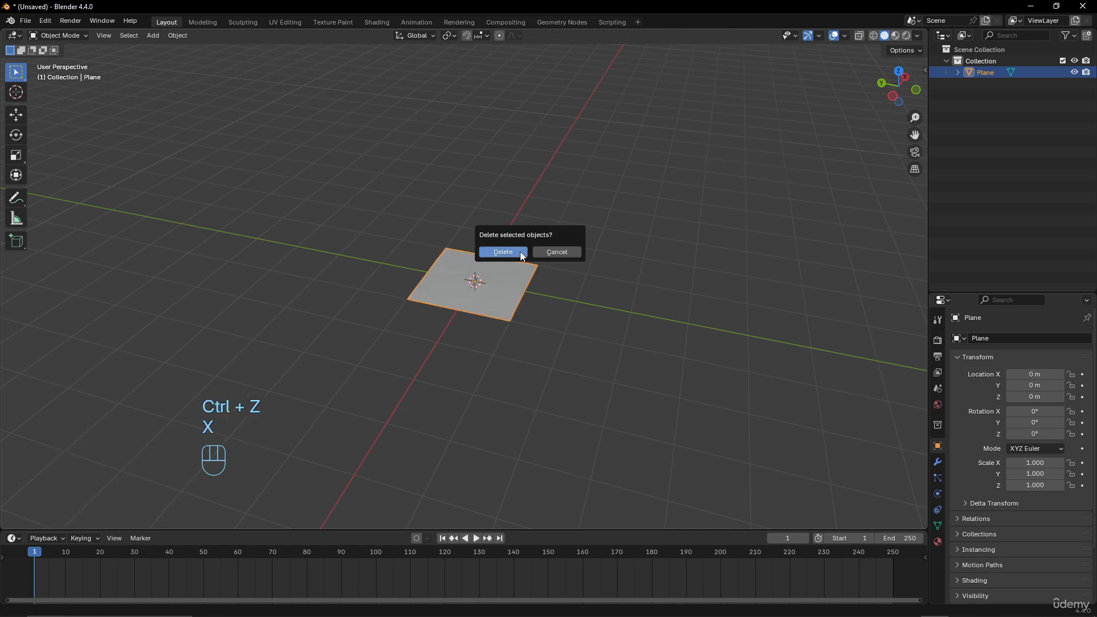
click(522, 253)
key(shift+a)
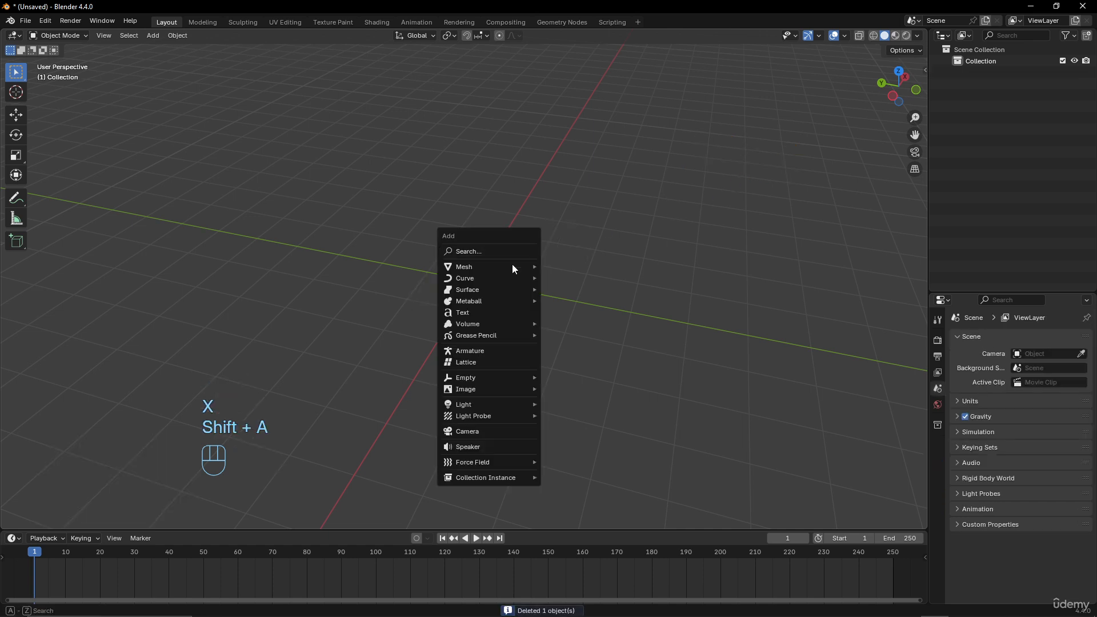
mouse_move(513, 265)
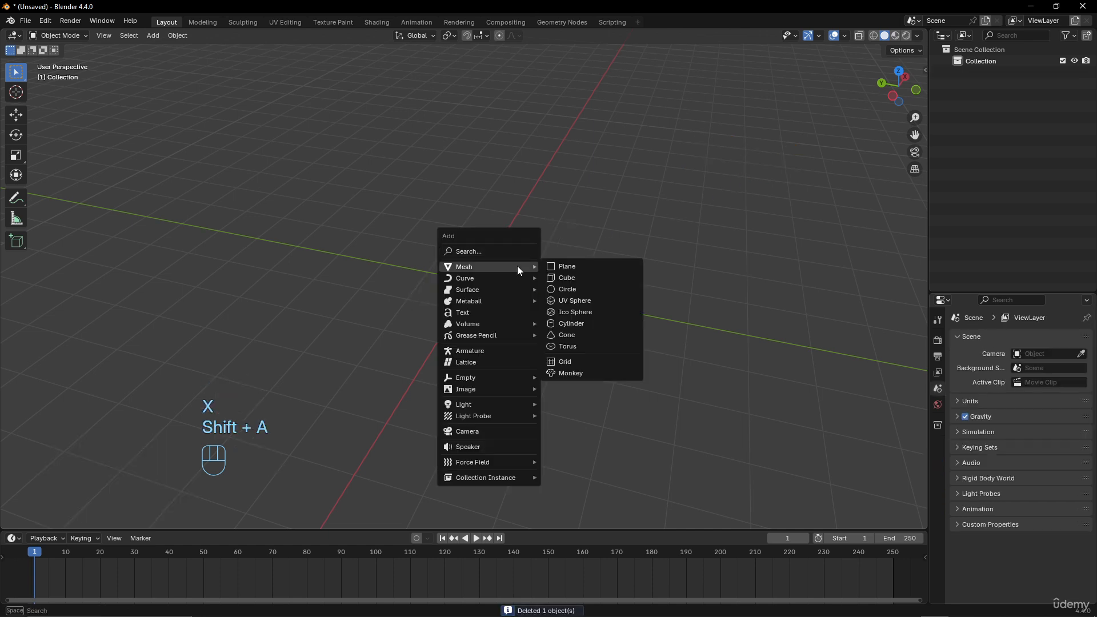
click(594, 267)
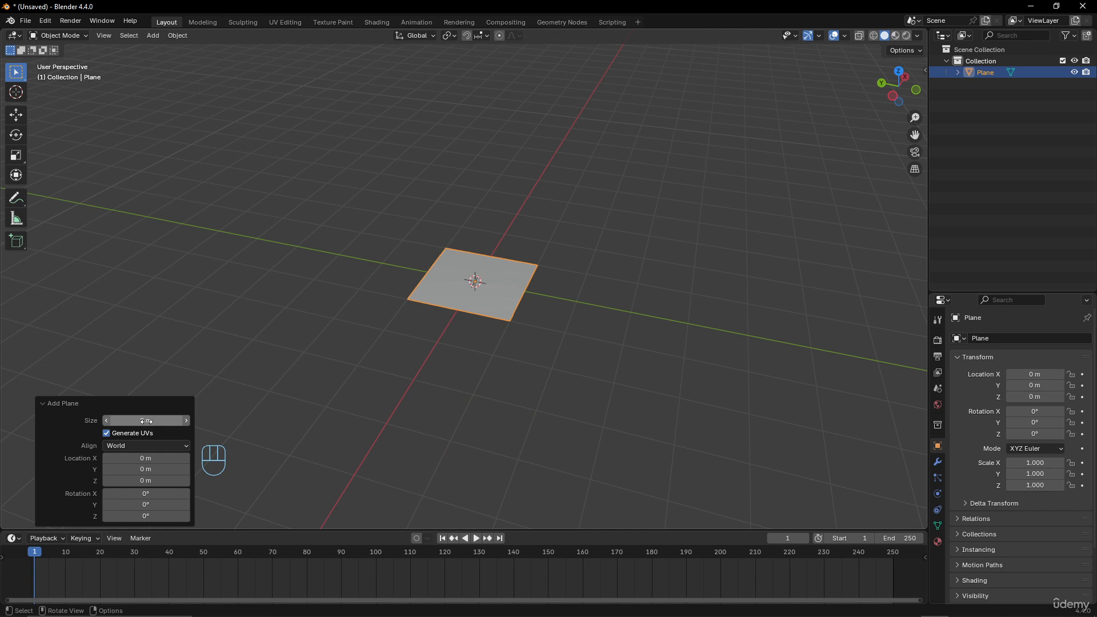
- Switch the new plane's alignment to View and 3D Cursor, then return it to World
scroll(462, 301, up, 2)
middle_drag(485, 315, 505, 304)
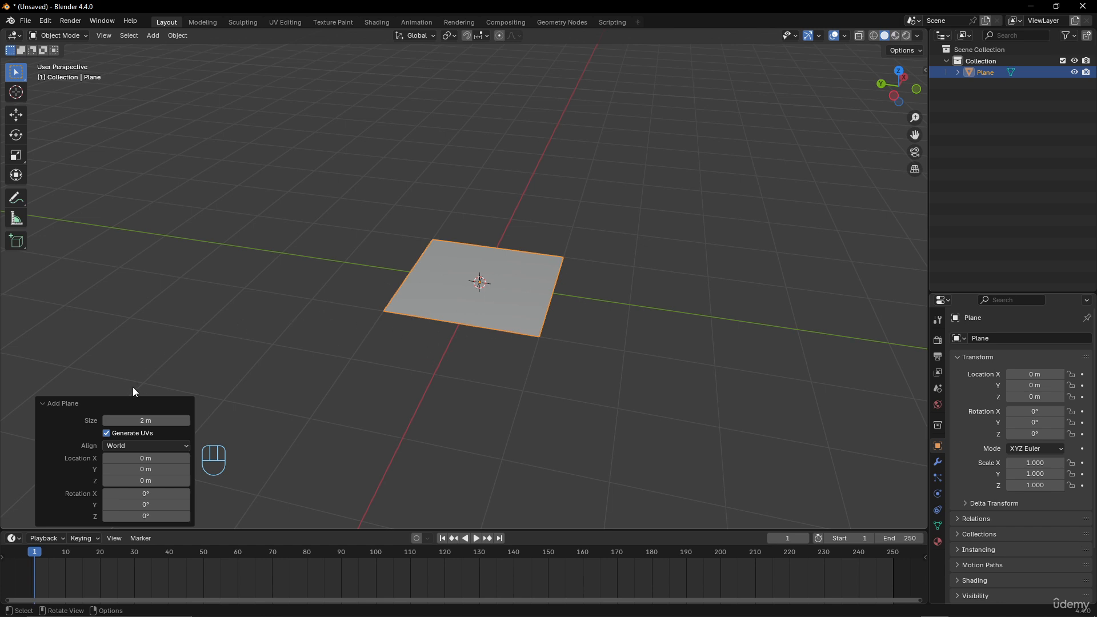
click(165, 449)
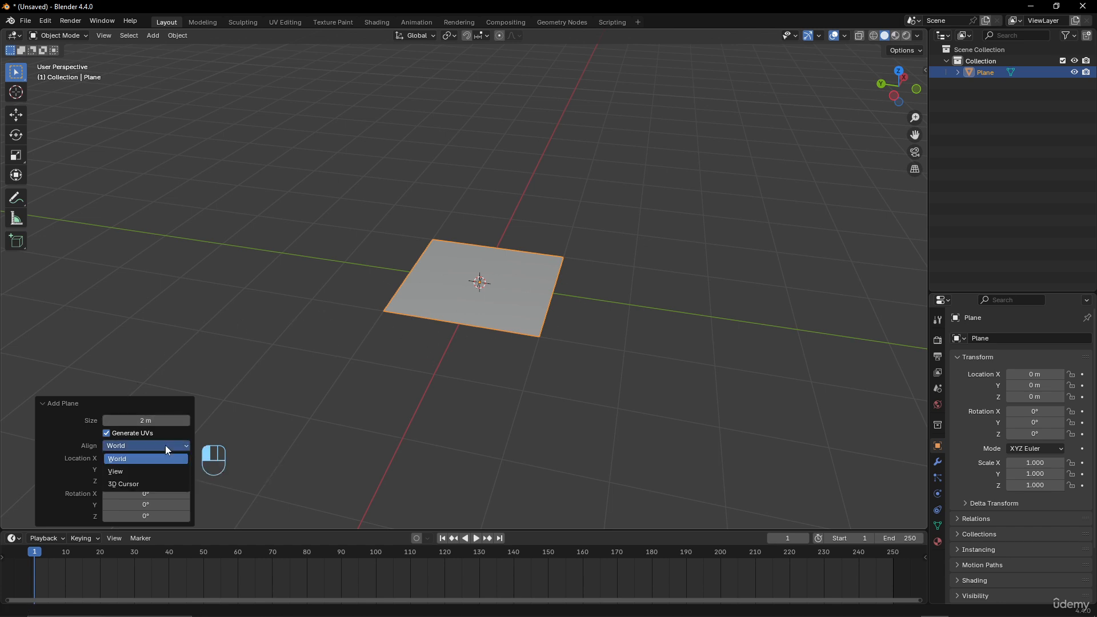
click(151, 472)
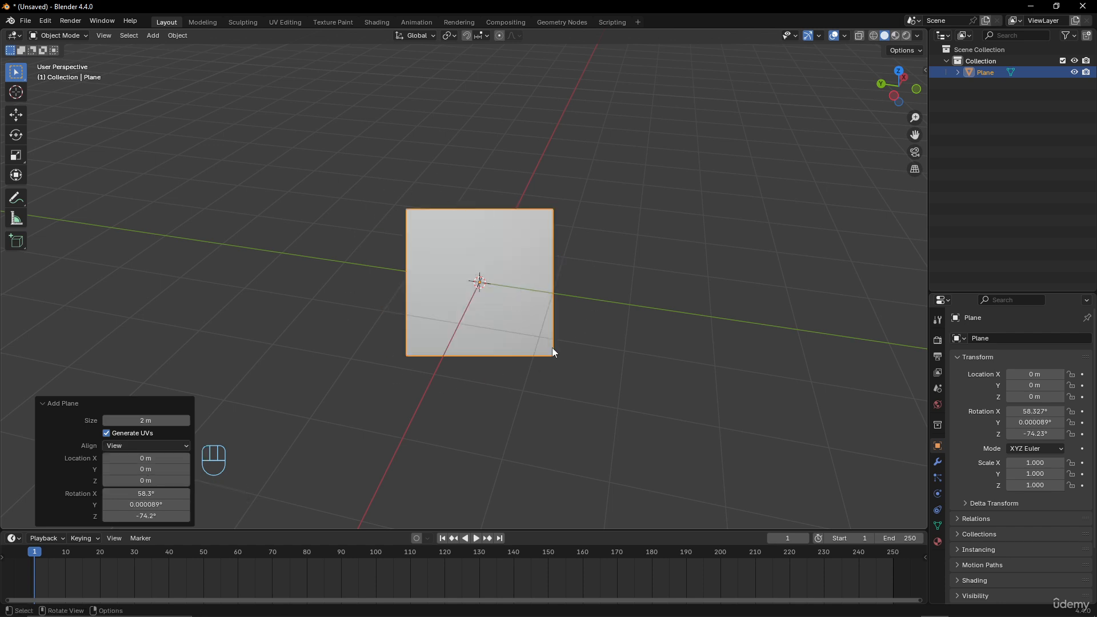
click(159, 444)
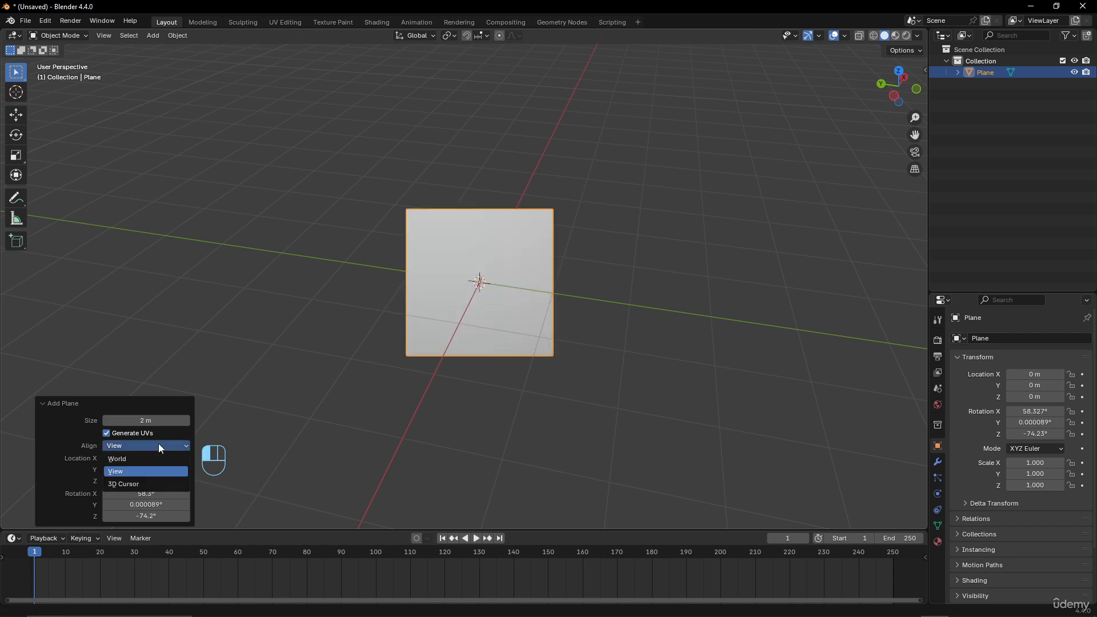
click(154, 482)
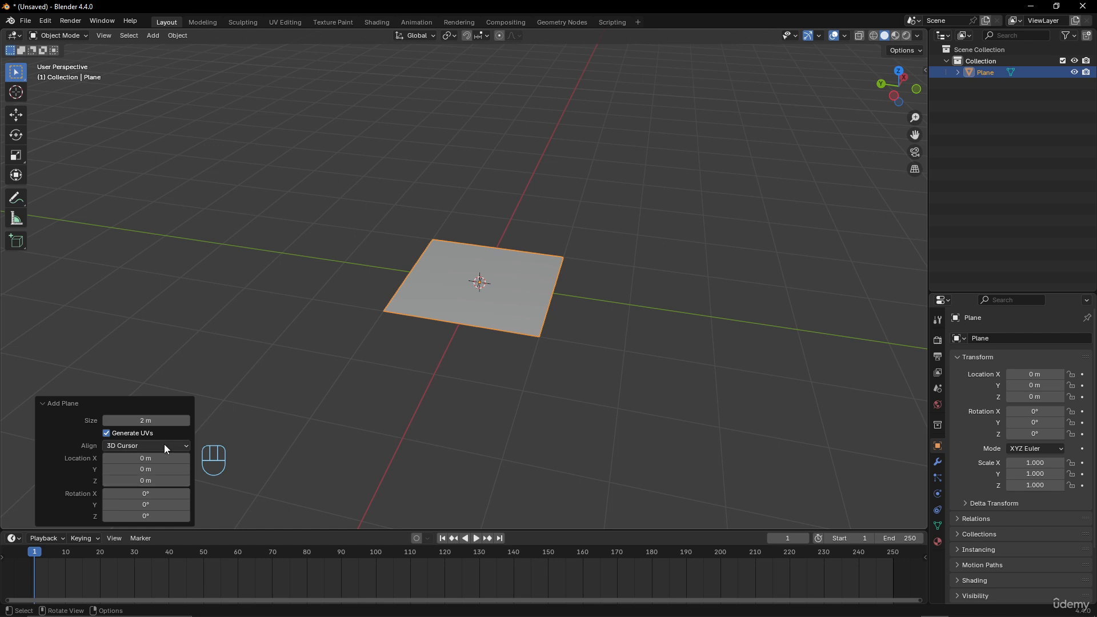
click(164, 445)
click(157, 458)
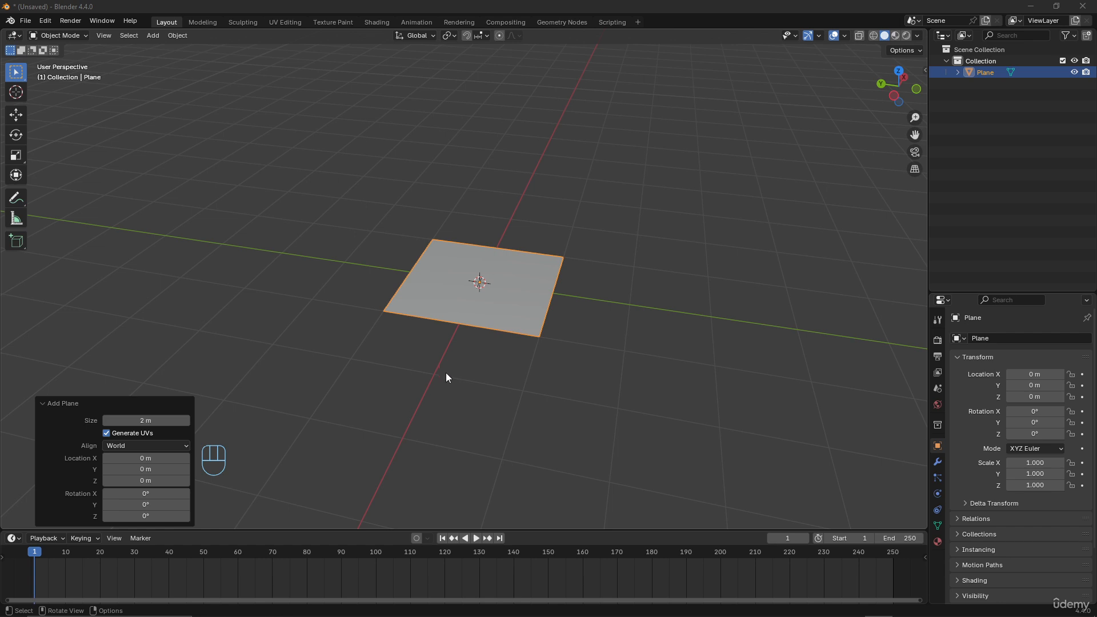
- Move the plane along the X axis to about 16.4 m
scroll(509, 347, down, 3)
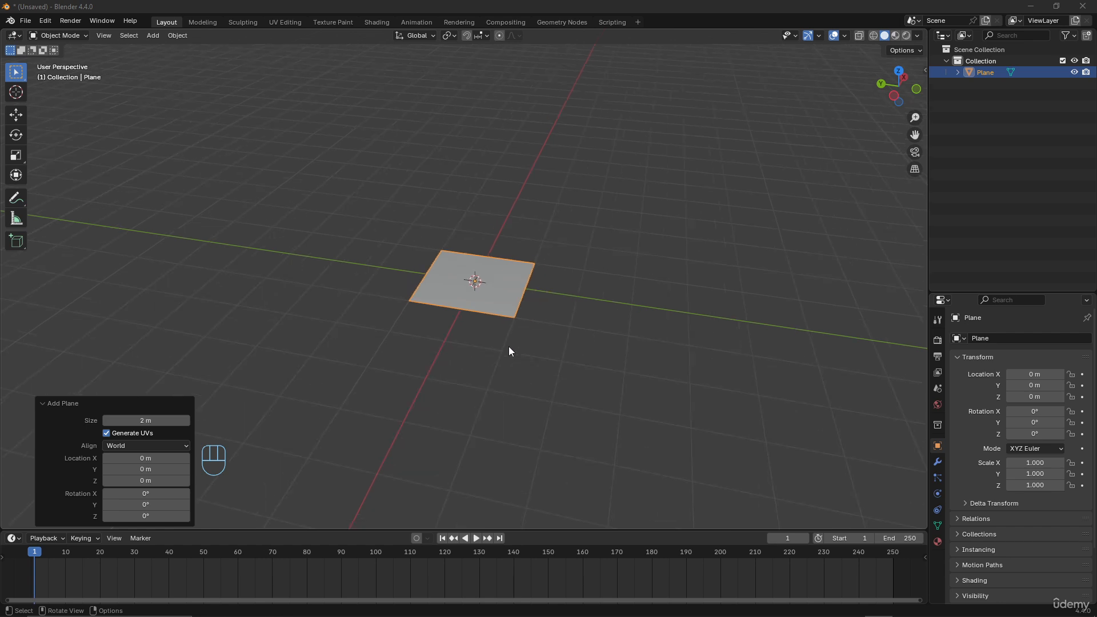
middle_drag(496, 334, 534, 315)
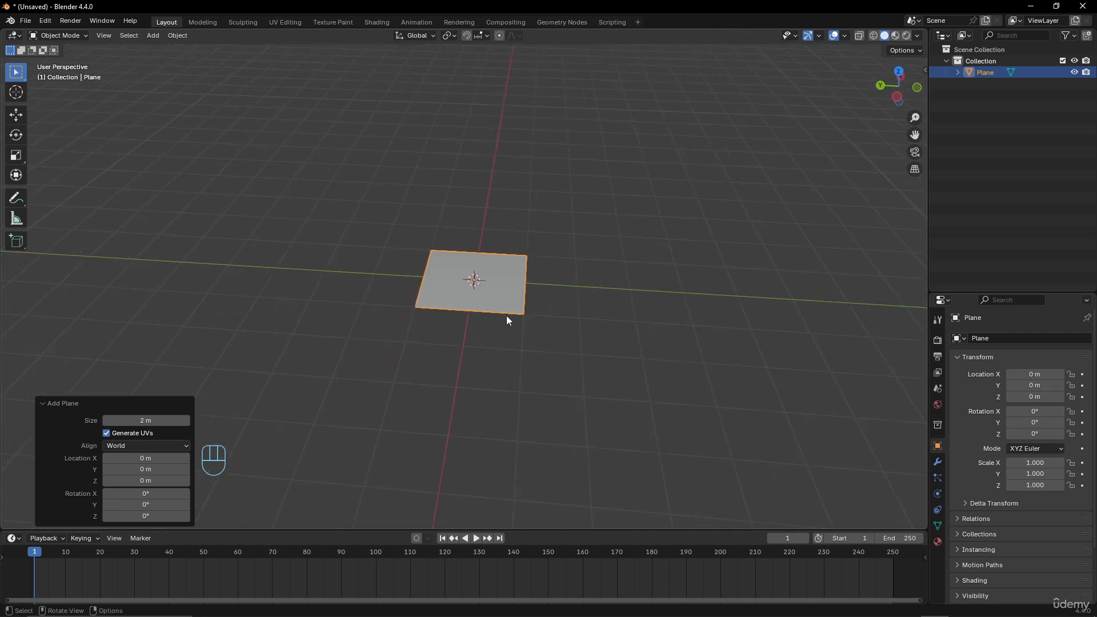
key(g)
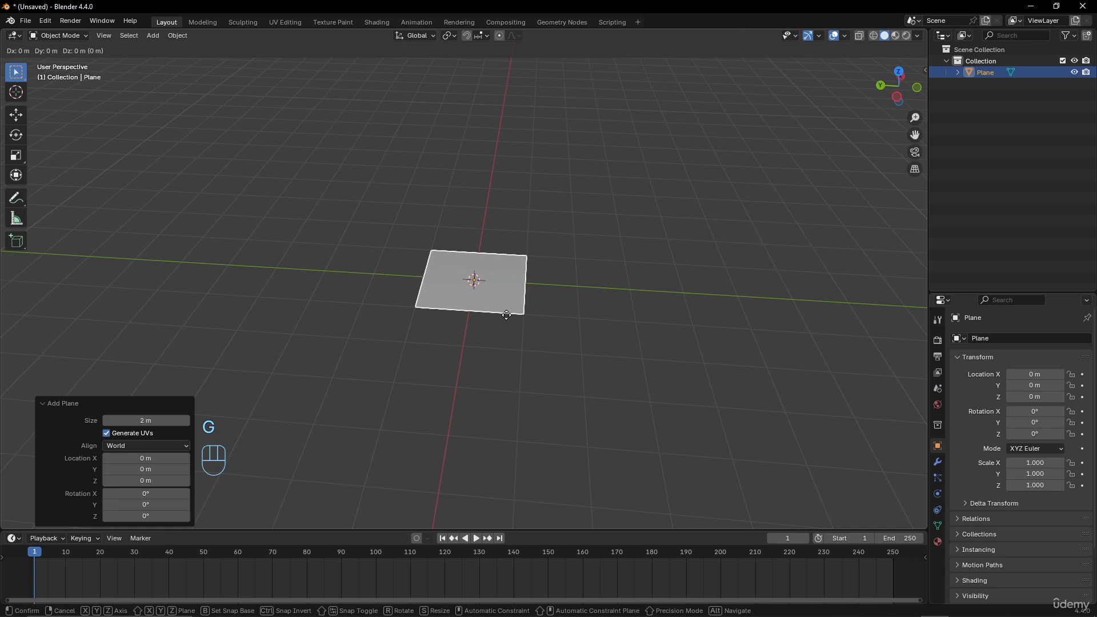
key(x)
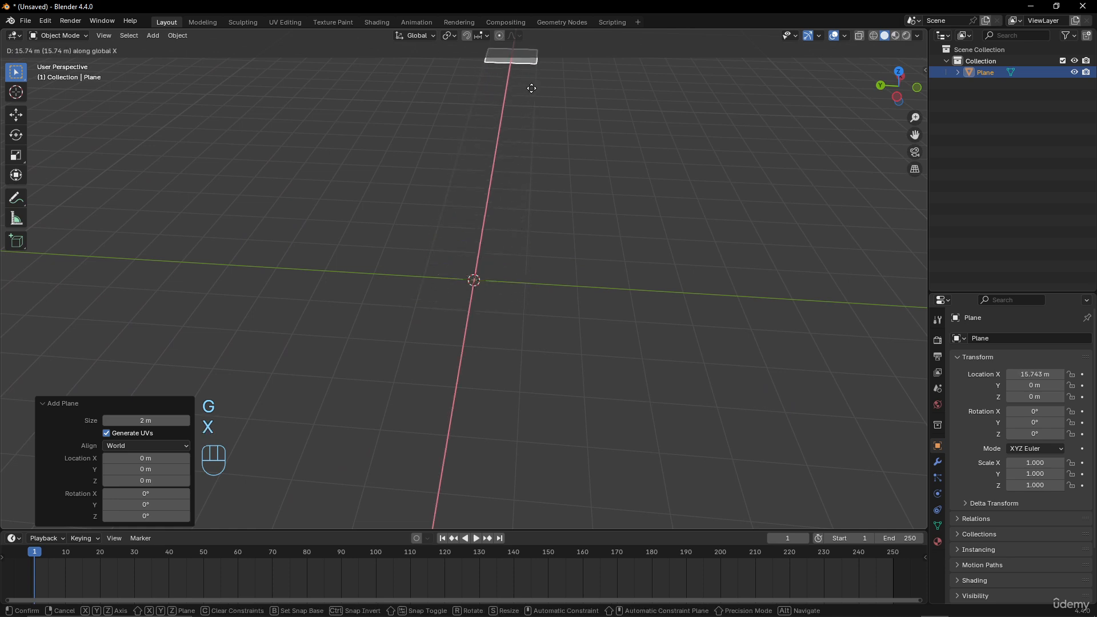
click(532, 84)
middle_drag(532, 84, 465, 282)
scroll(466, 283, down, 2)
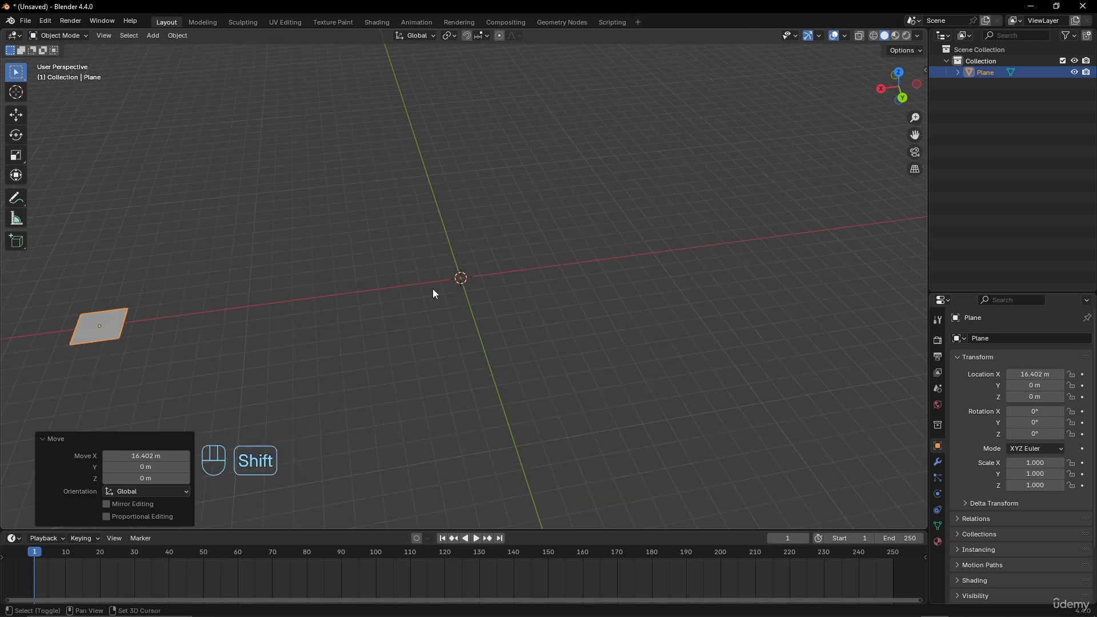
- Move the plane further along the X axis by about 8.4 m, to roughly 24.8 m
shift+middle_drag(323, 313, 475, 287)
key(g)
key(x)
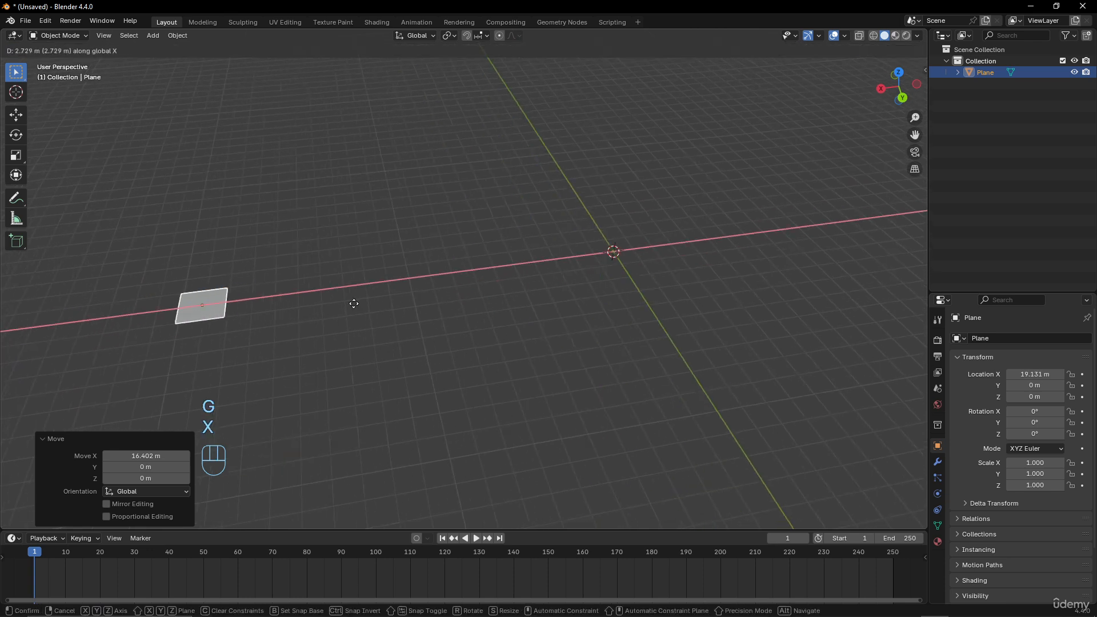
click(239, 323)
mouse_move(549, 316)
middle_down()
mouse_move(570, 339)
mouse_move(559, 335)
middle_up()
scroll(571, 339, up, 1)
scroll(559, 335, down, 2)
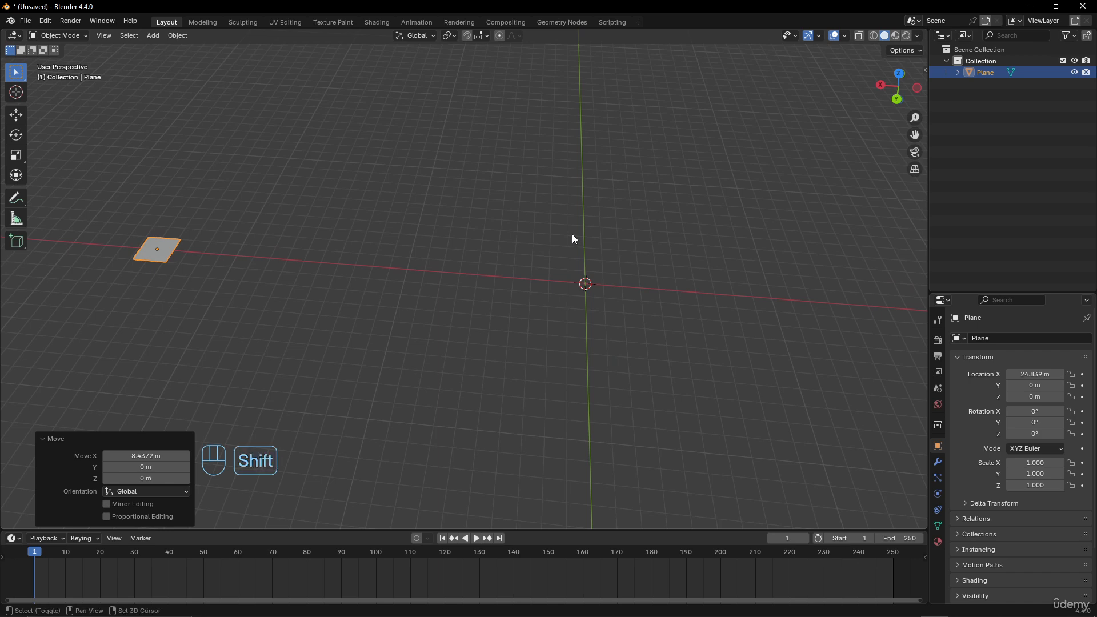
- Add a cube mesh at the origin
key(shift+a)
click(630, 245)
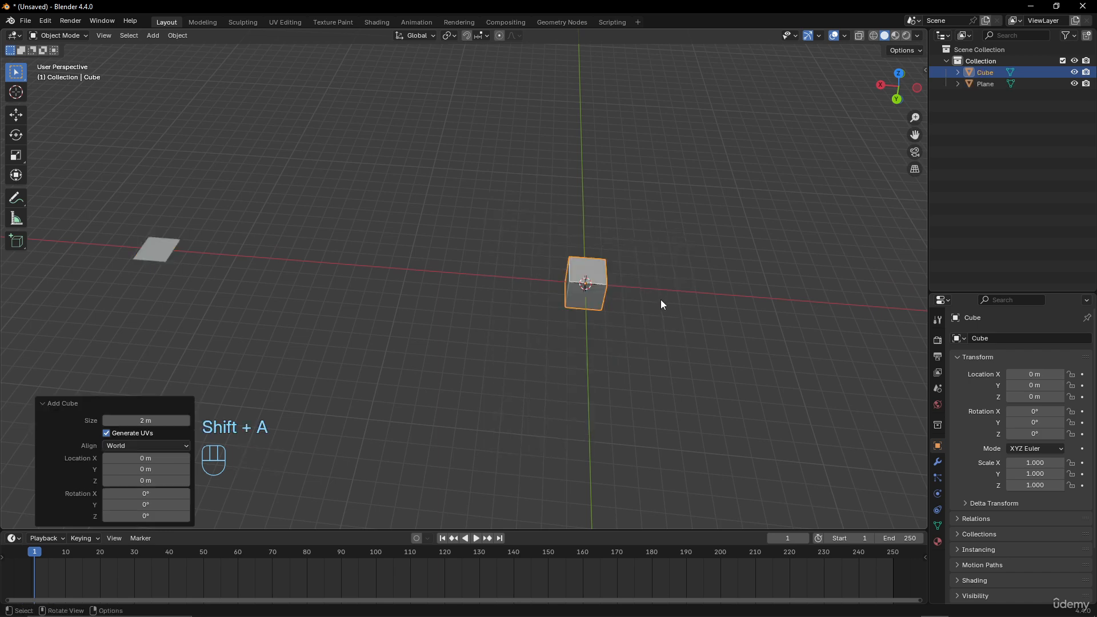
scroll(661, 303, up, 5)
scroll(657, 297, down, 3)
shift+middle_drag(650, 287, 539, 286)
scroll(483, 323, up, 2)
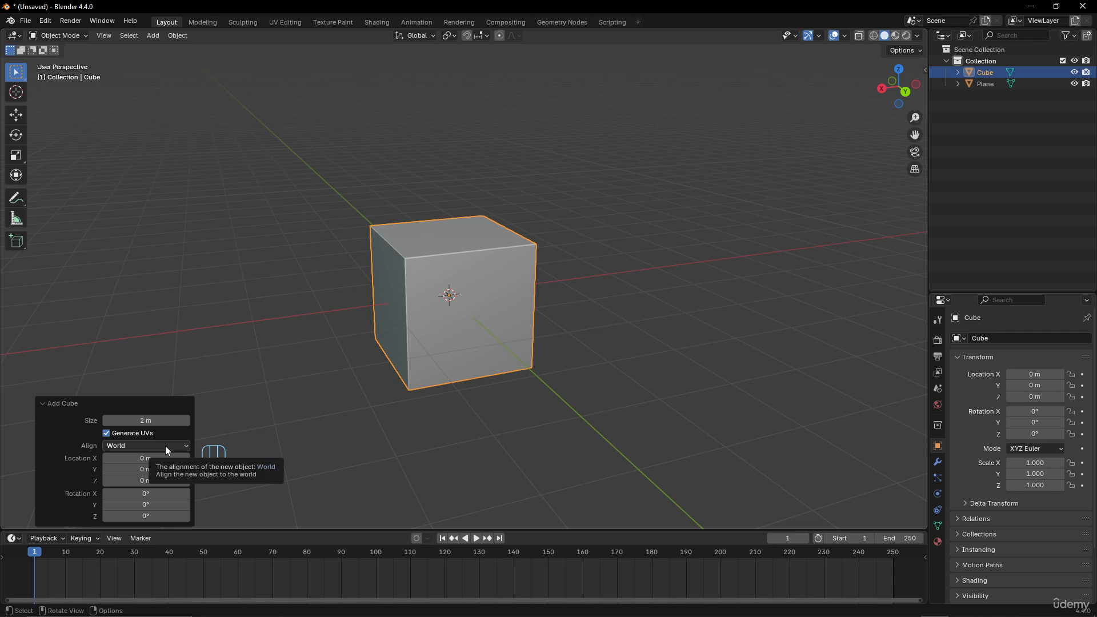
scroll(471, 330, down, 6)
middle_drag(471, 331, 480, 316)
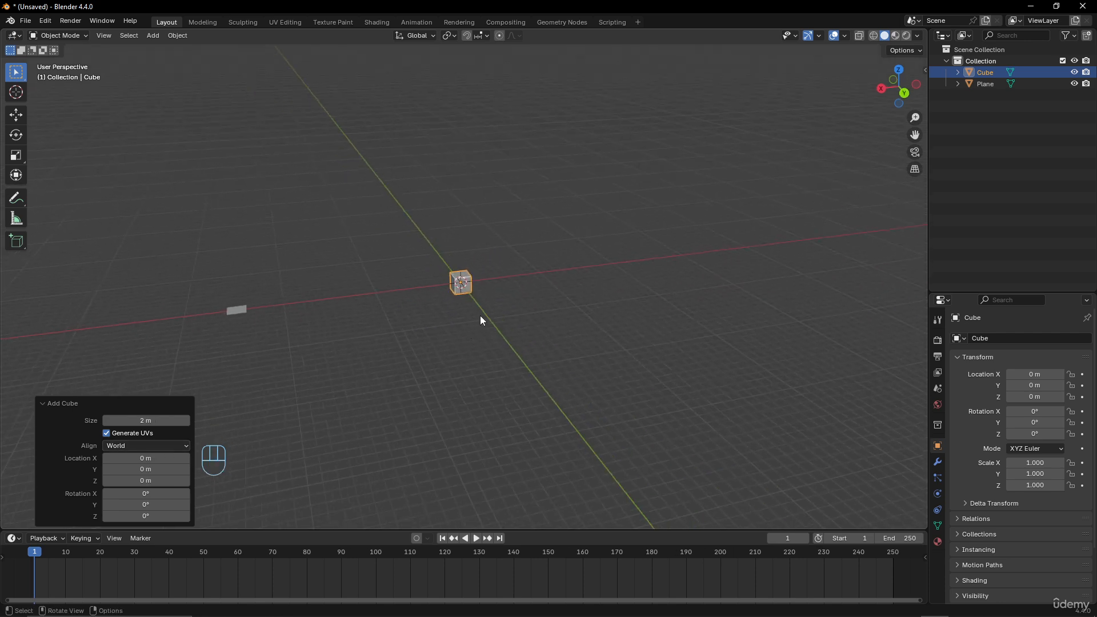
- Move the cube along the X axis to about 22 m
key(g)
key(x)
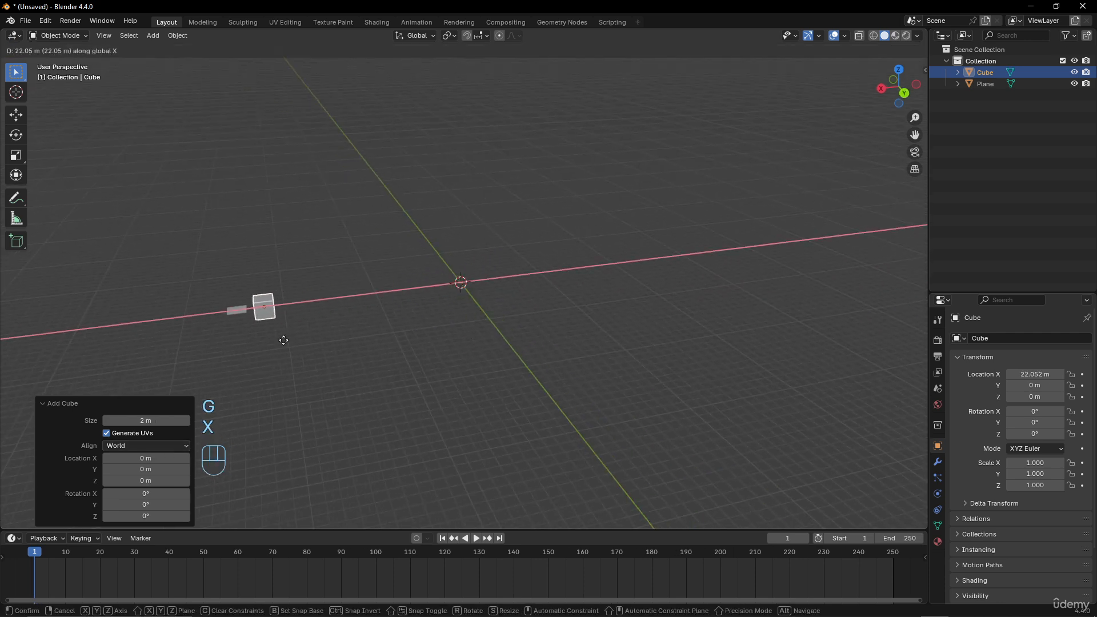
click(285, 340)
scroll(485, 306, up, 3)
- Add a circle mesh at the origin and set its fill type to N-Gon
key(shift+a)
mouse_move(484, 307)
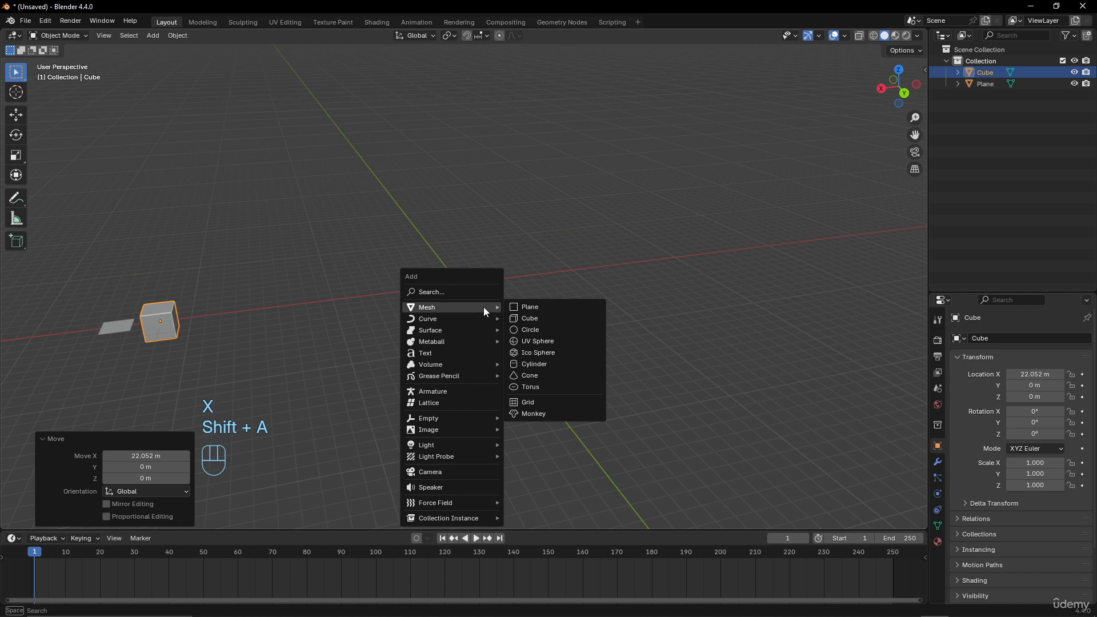
click(526, 330)
scroll(558, 342, up, 6)
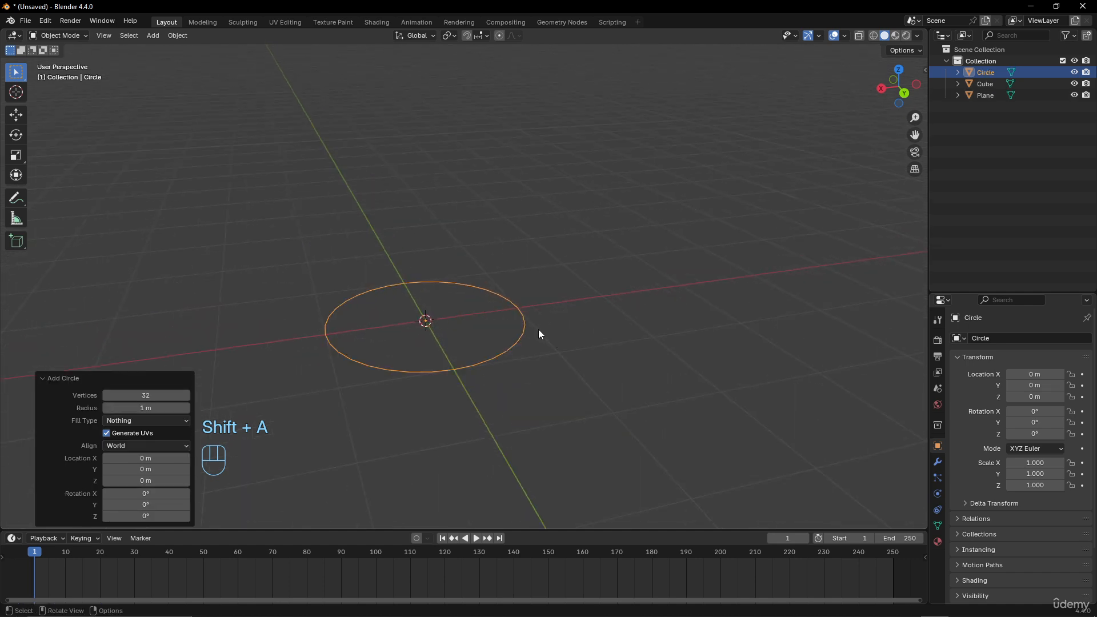
middle_drag(539, 330, 524, 260)
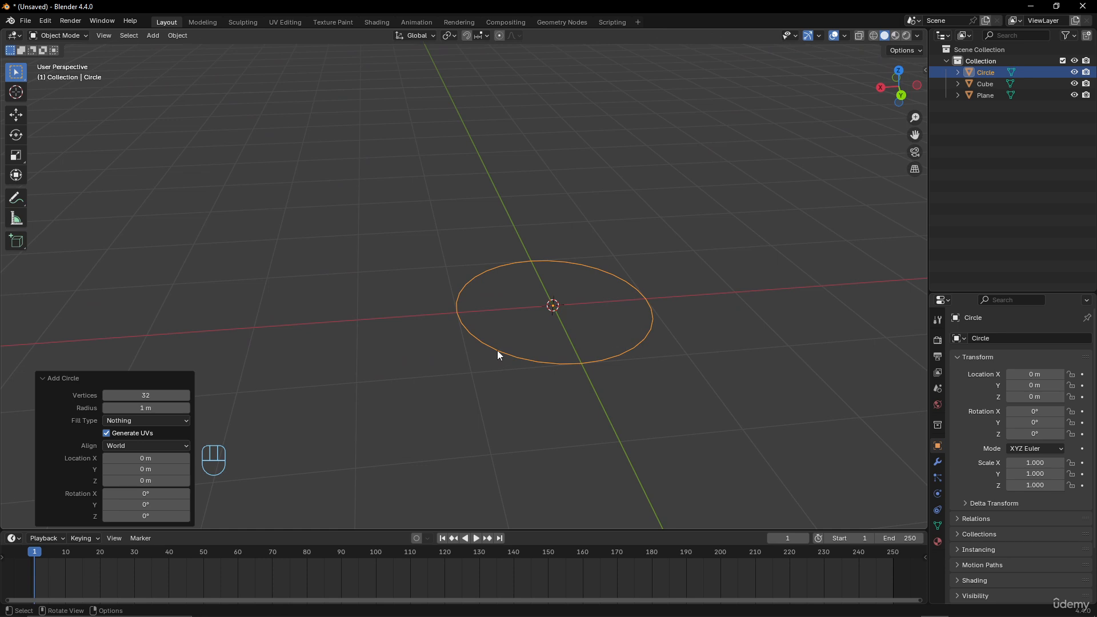
click(151, 422)
click(145, 446)
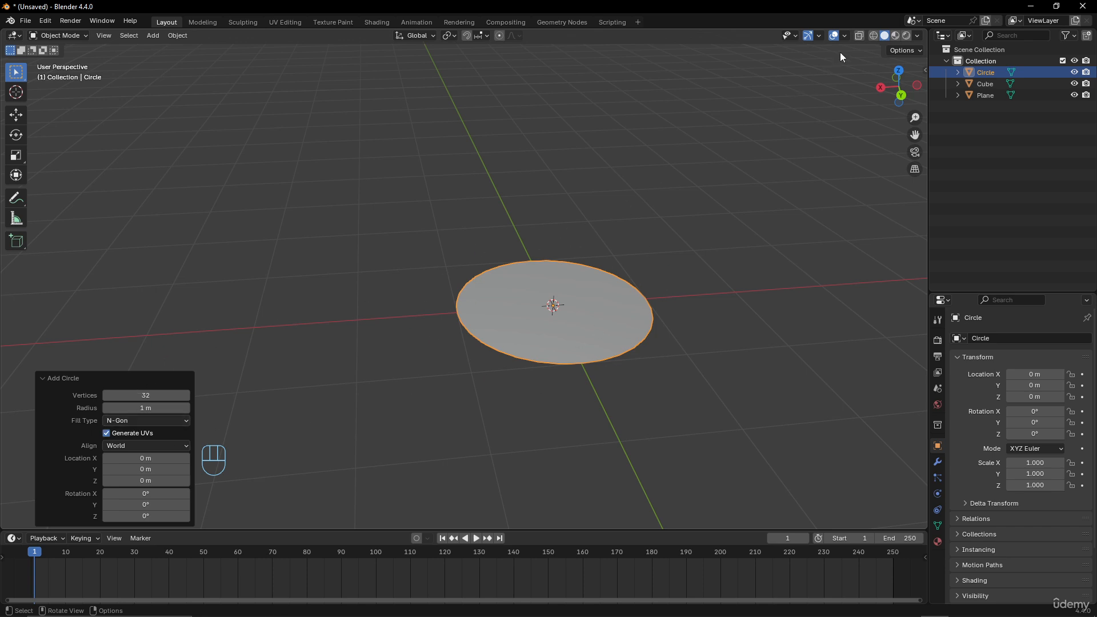
- Turn on the wireframe overlay in the viewport
click(845, 36)
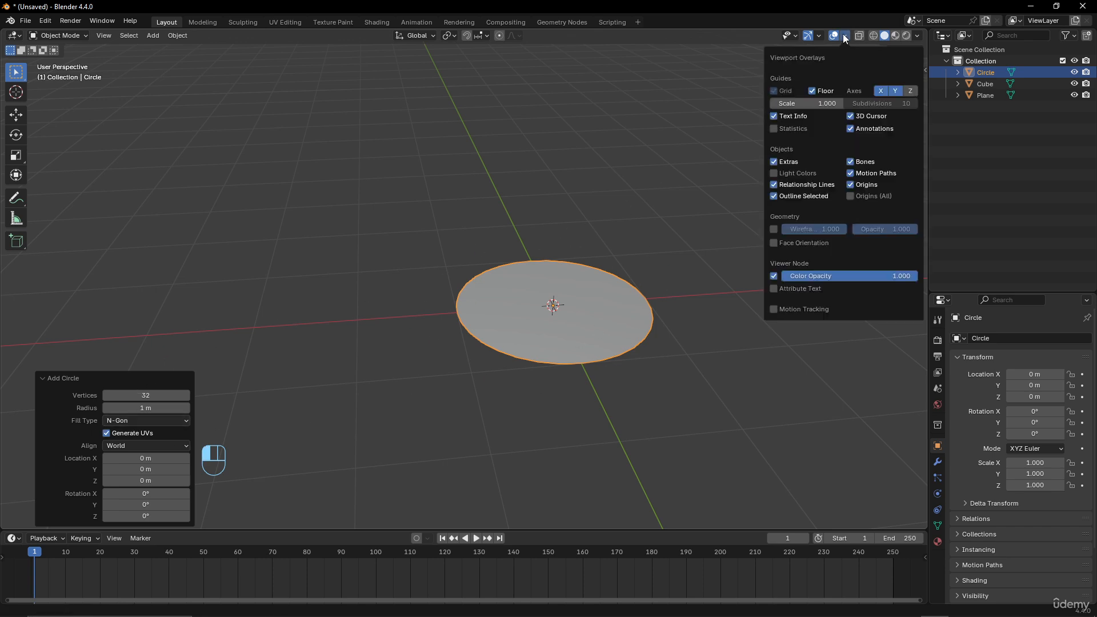
click(775, 229)
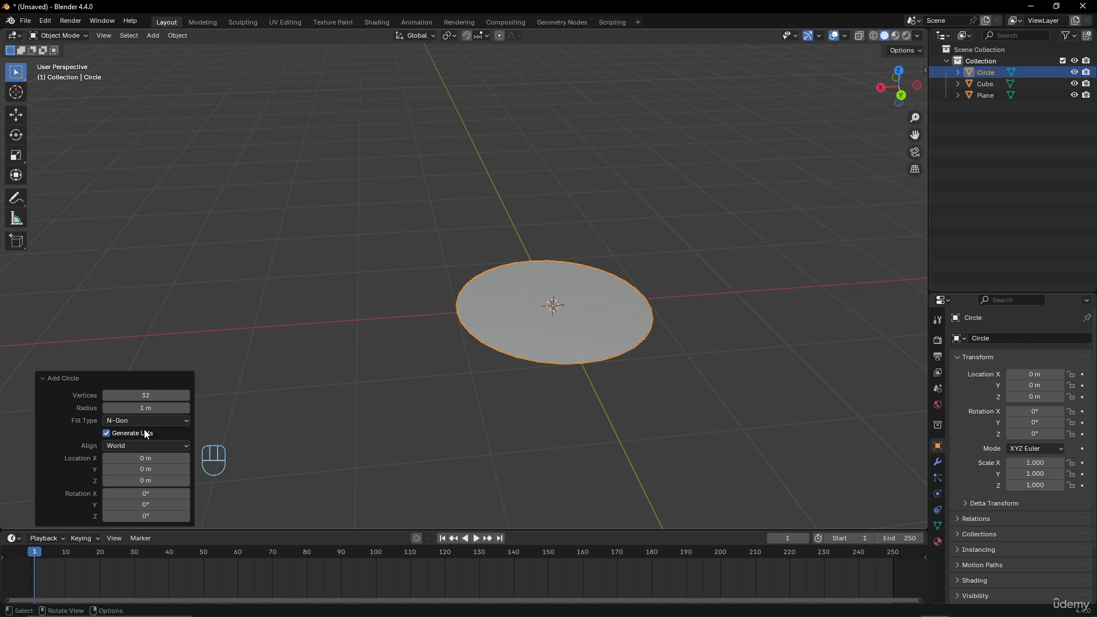
- Change the circle's fill type to Triangle Fan
click(160, 420)
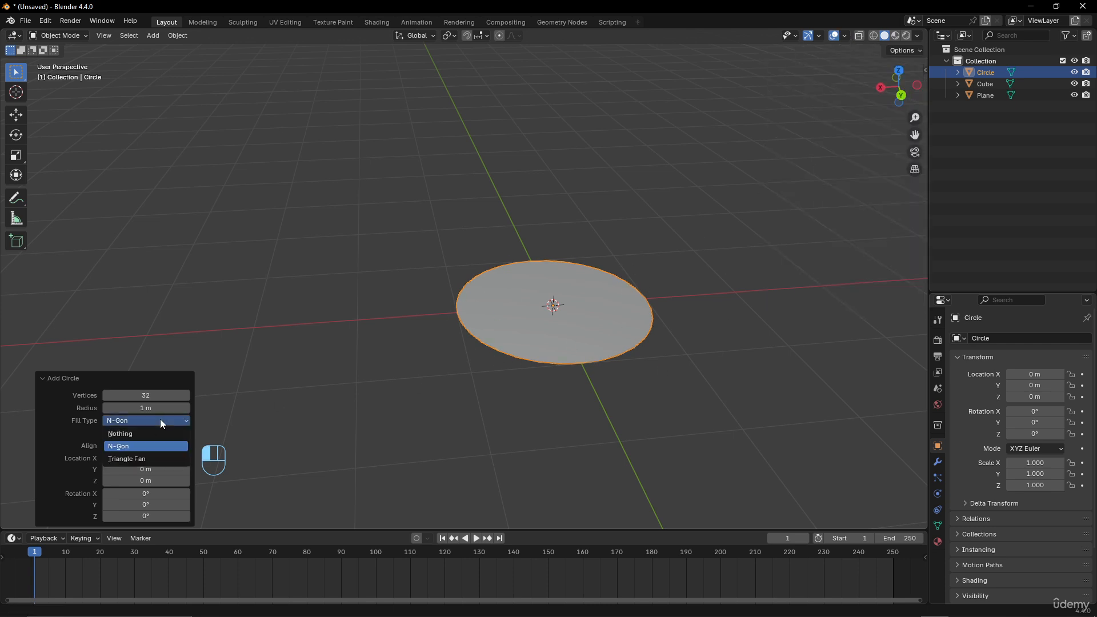
click(142, 459)
scroll(620, 327, up, 3)
scroll(629, 319, down, 2)
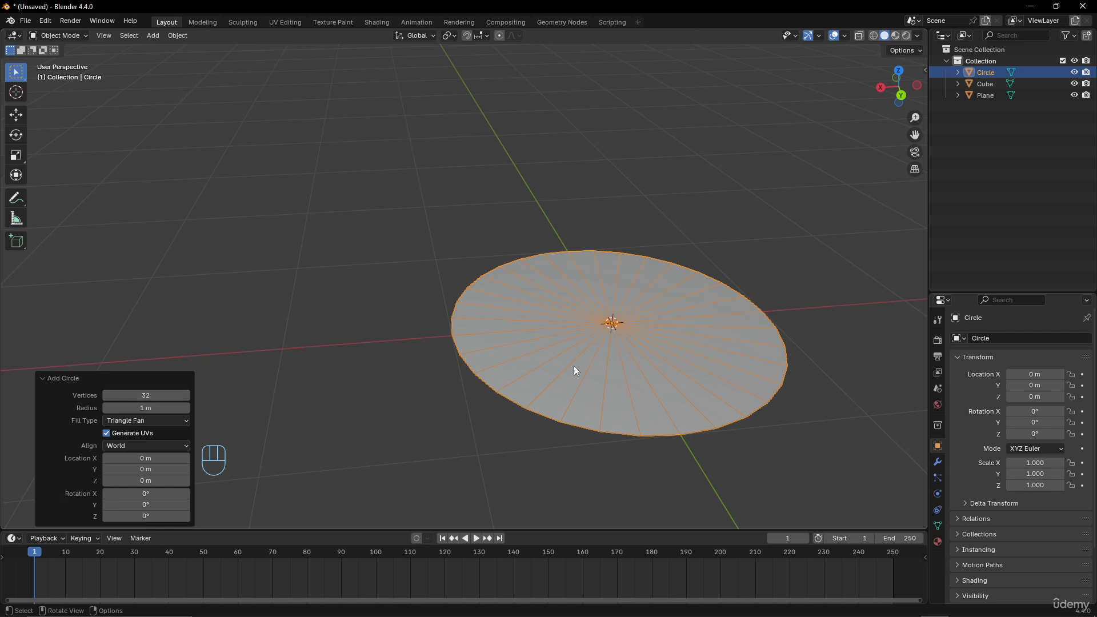
scroll(576, 313, down, 4)
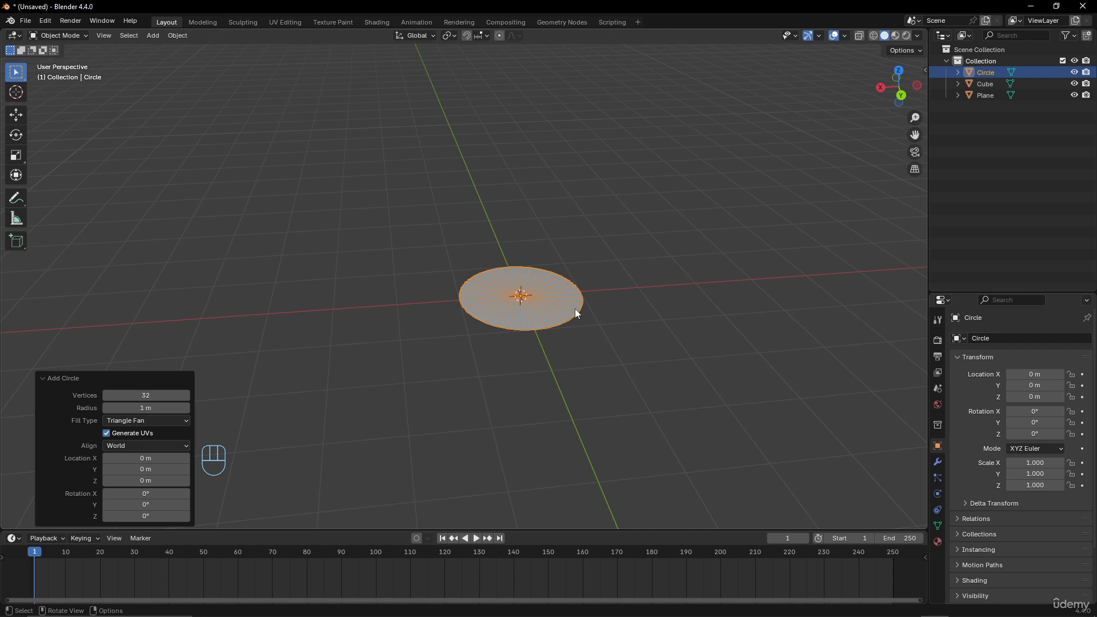
- Turn the wireframe overlay off again
click(845, 35)
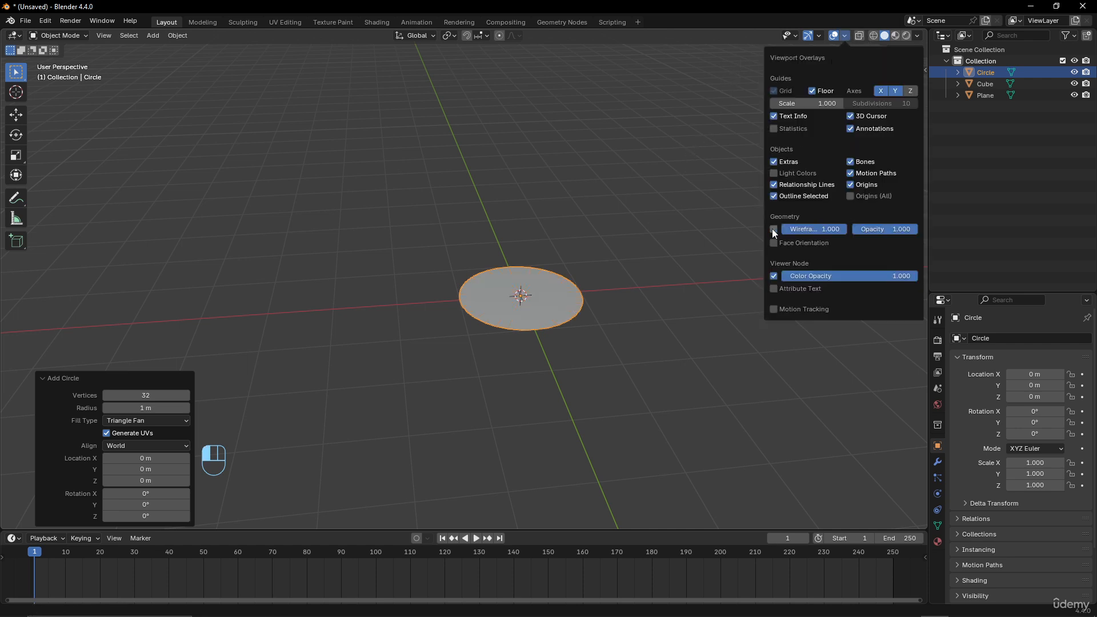
scroll(588, 313, up, 4)
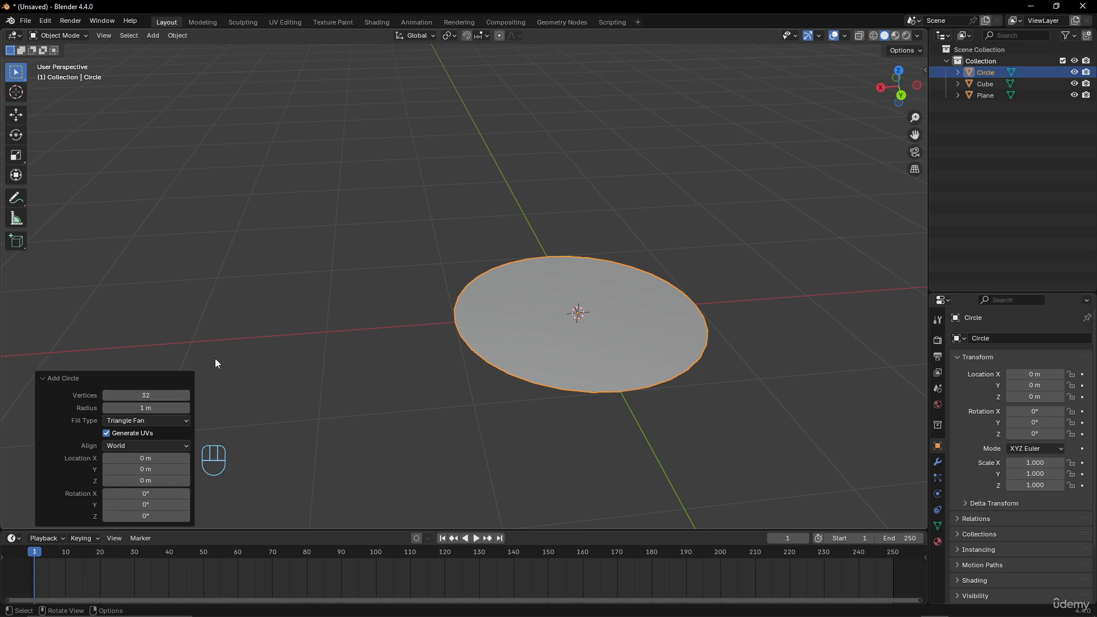
- Set the circle's vertex count to 8
click(143, 395)
text(8)
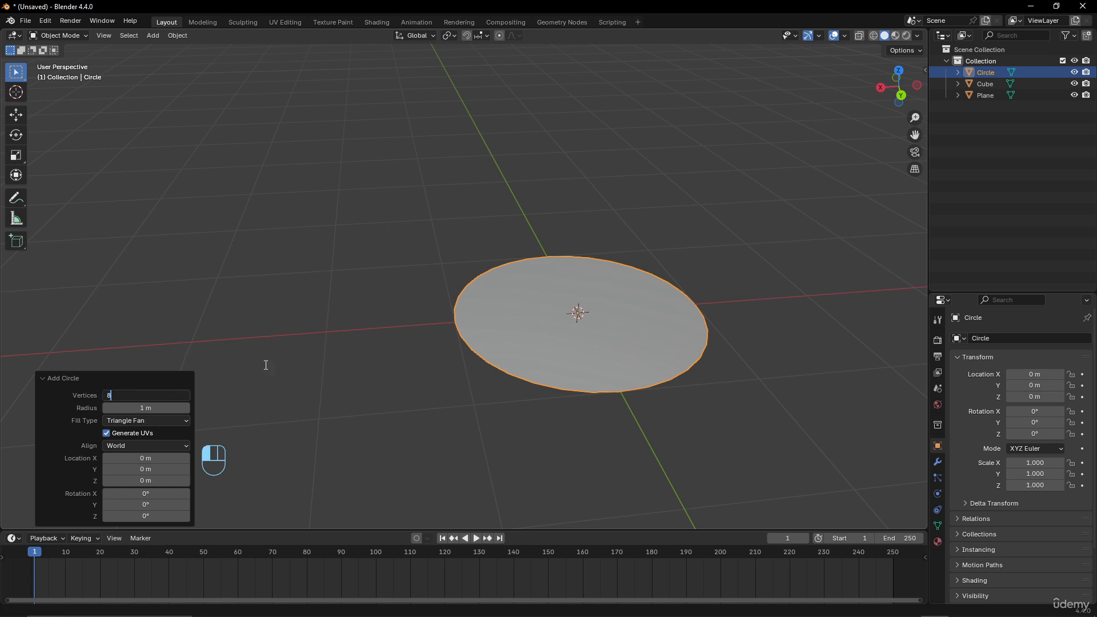
key(Return)
middle_drag(456, 316, 468, 384)
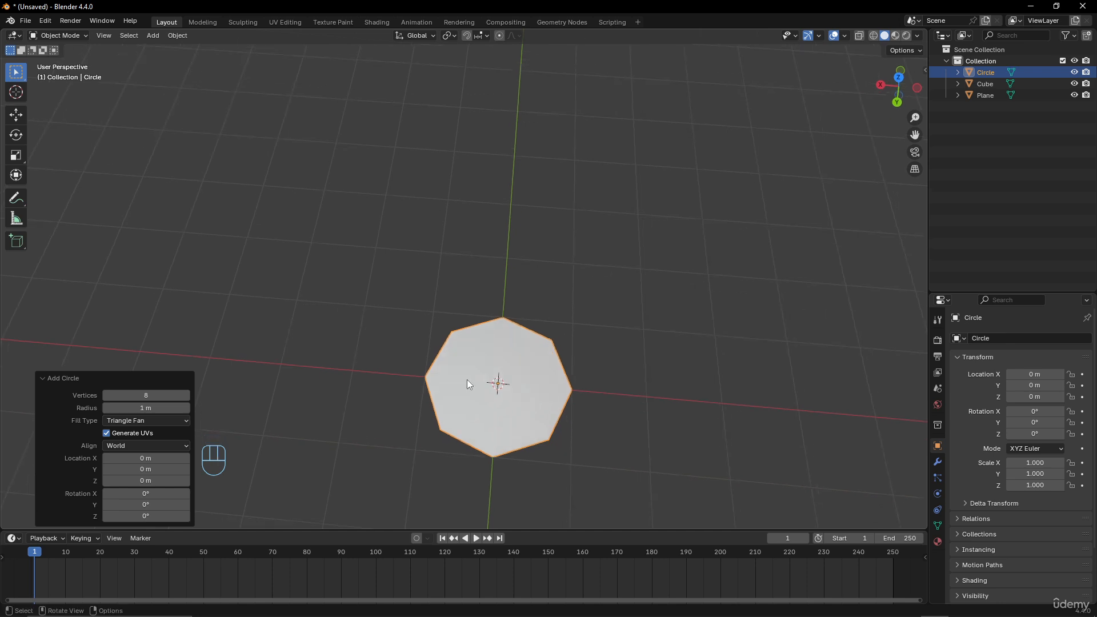
- Set the circle's radius to about 1.06 m and its vertex count to 64
mouse_move(137, 408)
mouse_down()
mouse_move(173, 410)
mouse_move(143, 410)
mouse_up()
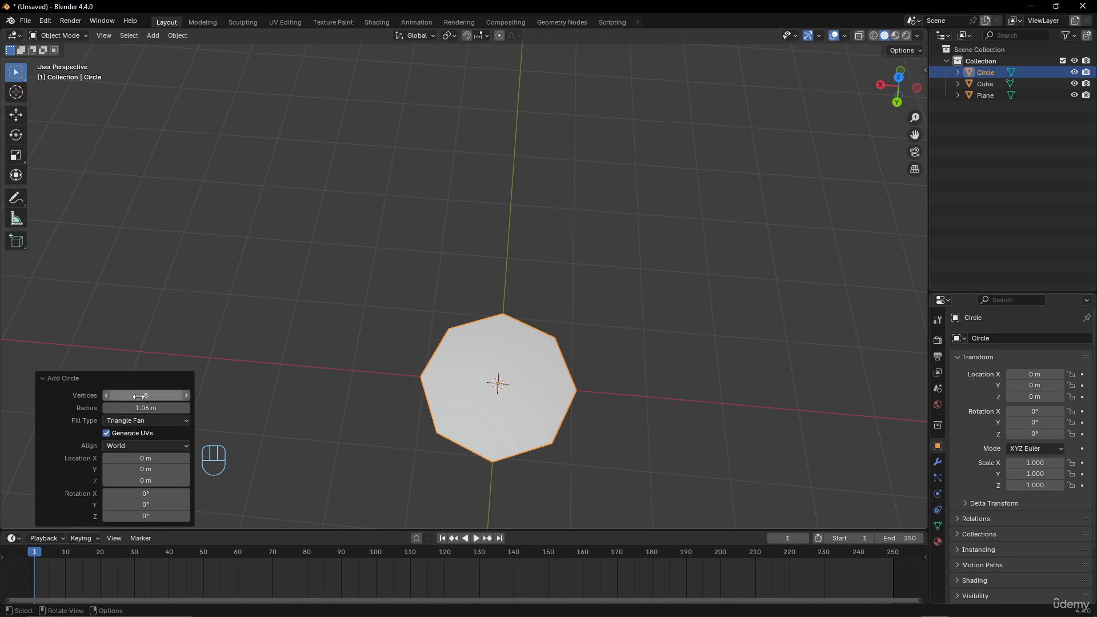
click(138, 397)
text(64)
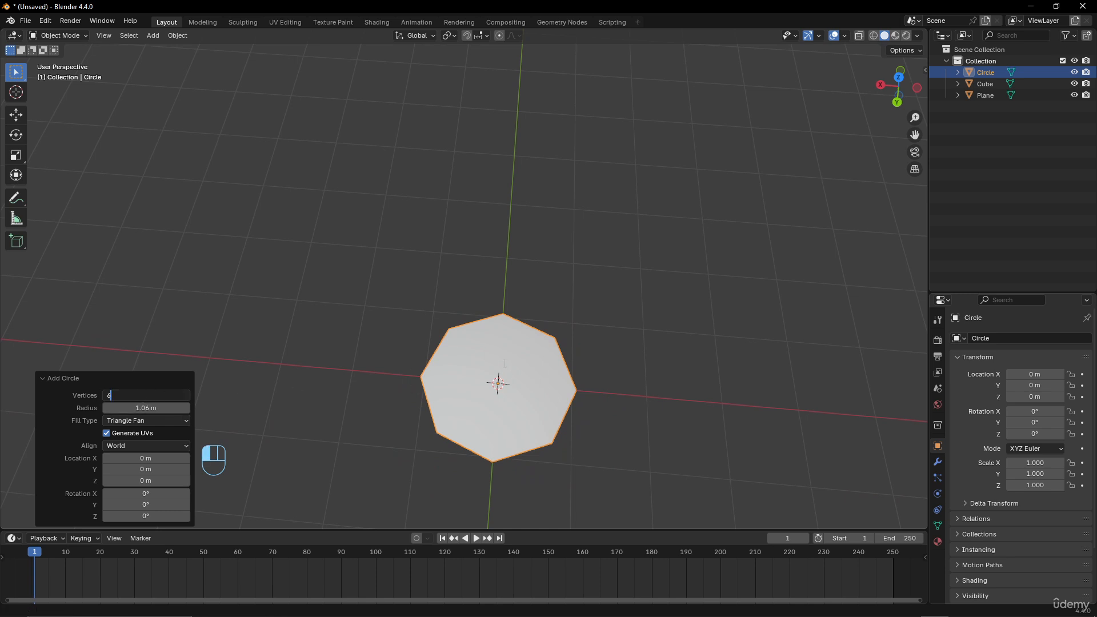
key(Return)
scroll(581, 387, up, 2)
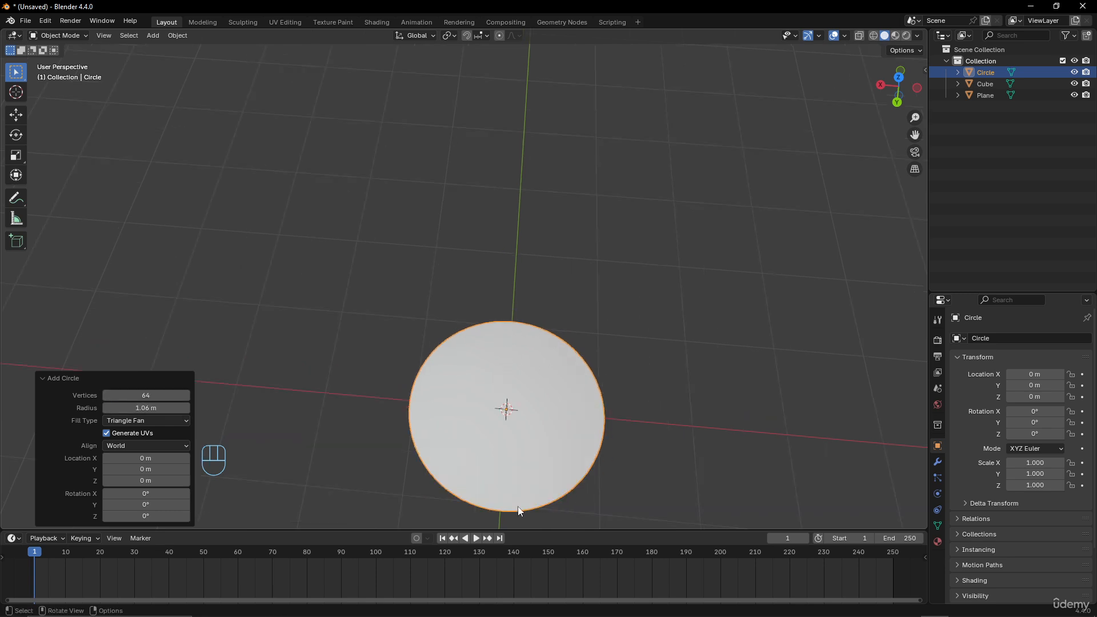
- Set the circle's vertex count back to 32
shift+middle_drag(516, 372, 448, 372)
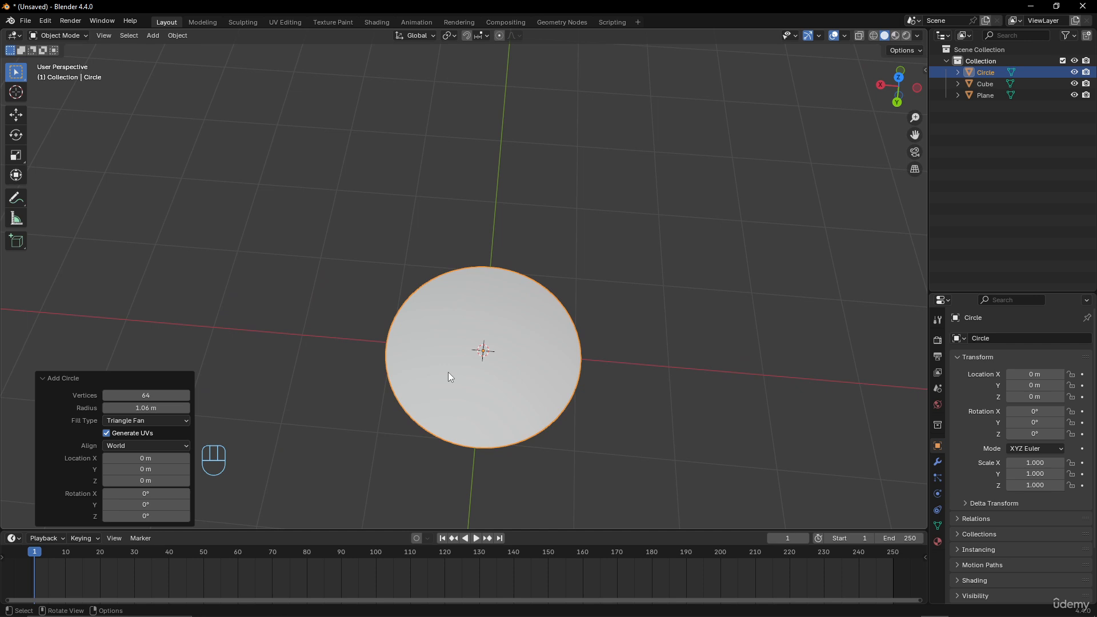
click(130, 398)
text(32)
key(Return)
middle_drag(384, 394, 463, 372)
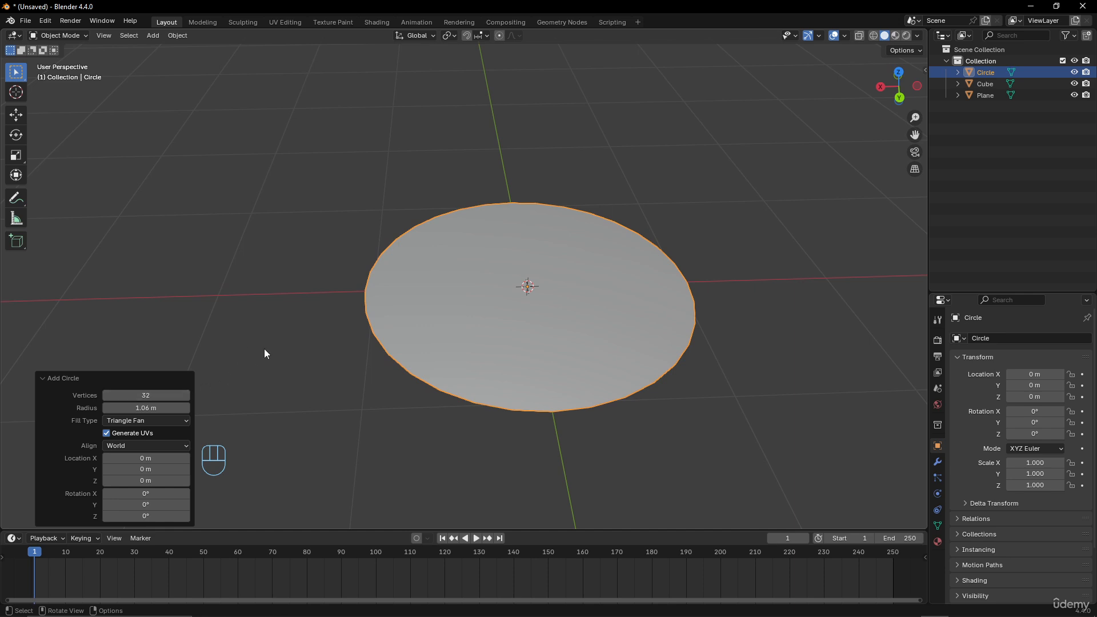
scroll(471, 244, down, 4)
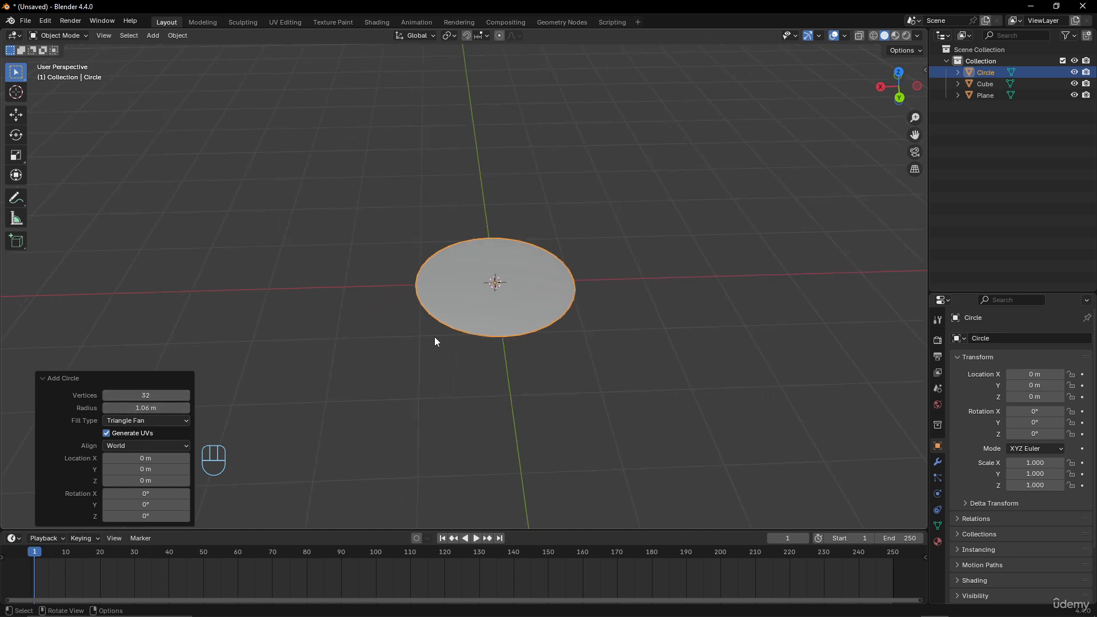
scroll(475, 308, down, 7)
- Move the circle along the X axis to about 19.6 m
key(g)
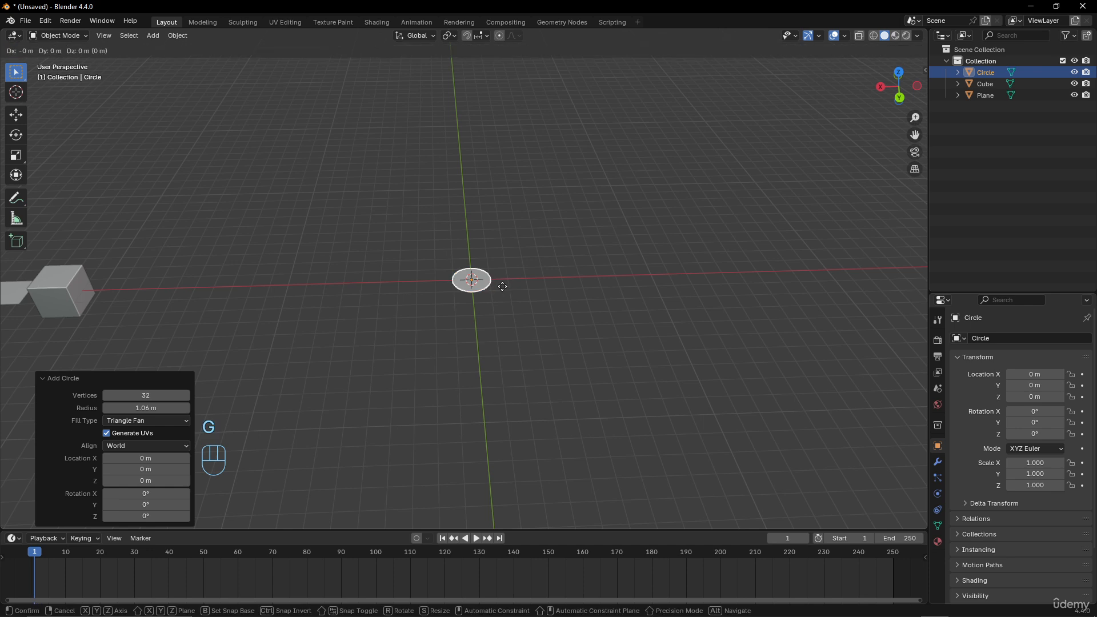
key(x)
click(142, 320)
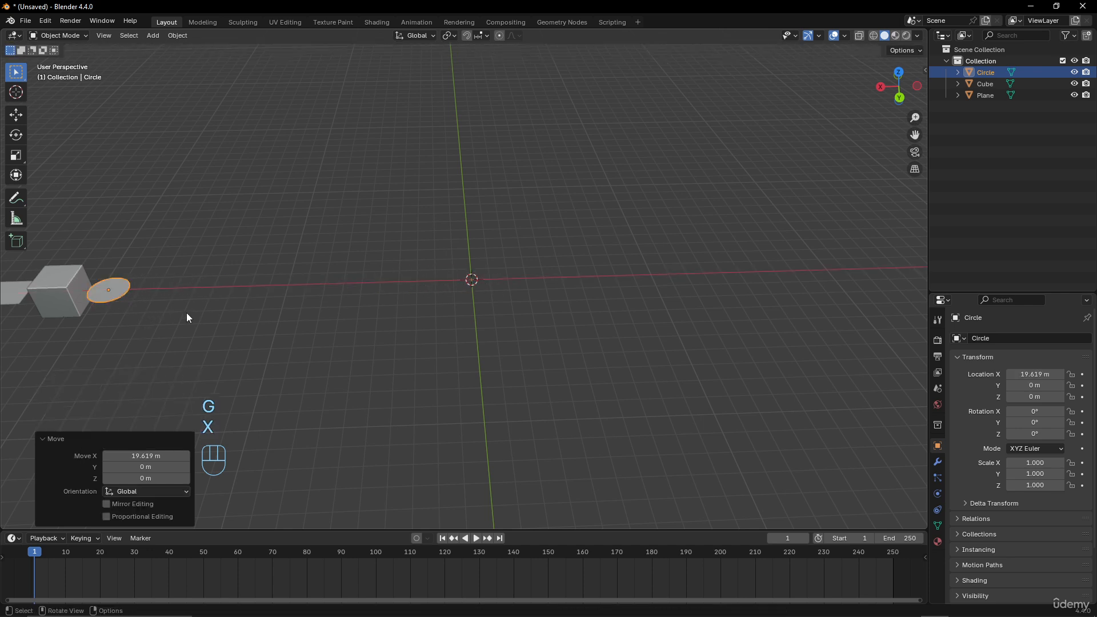
- Add a UV sphere mesh at the origin
key(shift+a)
mouse_move(311, 289)
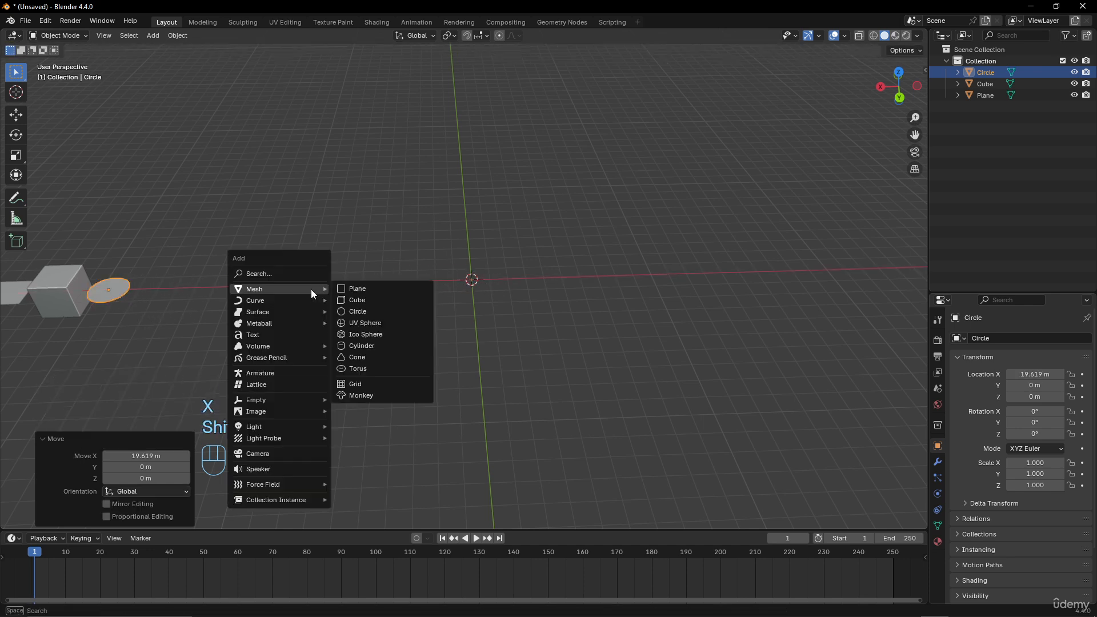
click(357, 323)
scroll(507, 308, up, 7)
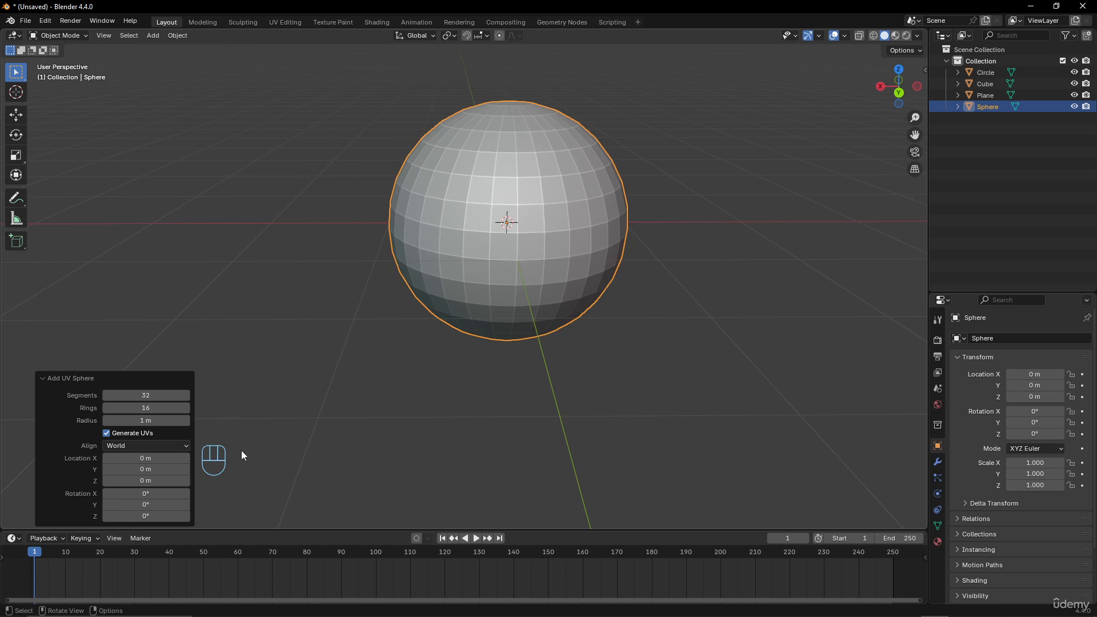
shift+middle_drag(475, 306, 466, 354)
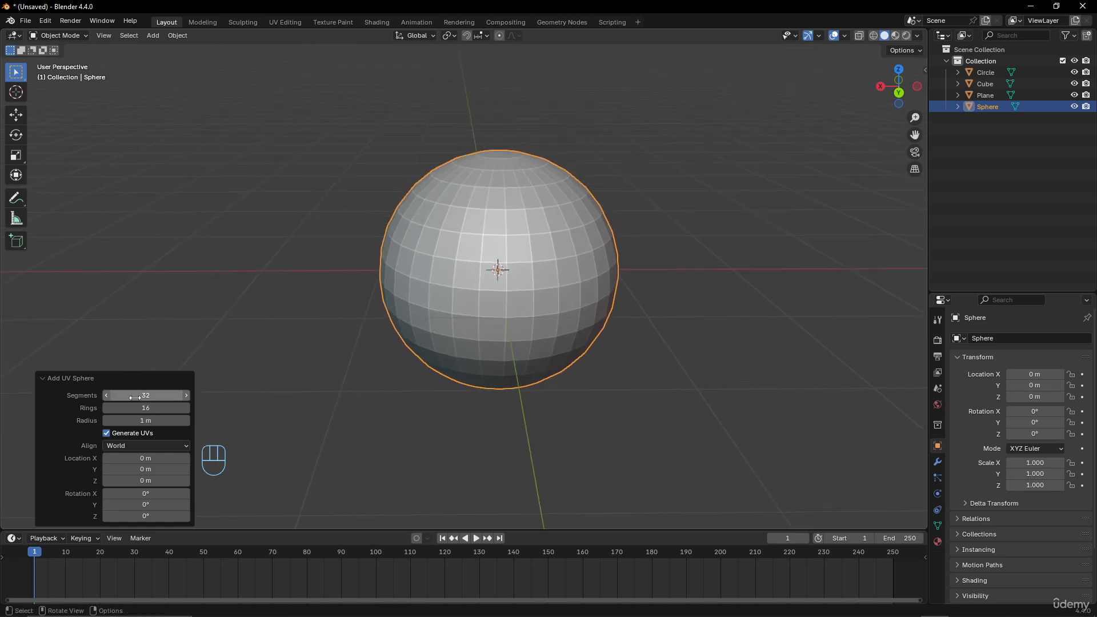
- Move the UV sphere along the X axis to about 17.3 m
mouse_move(148, 395)
mouse_down()
mouse_move(137, 399)
mouse_move(151, 407)
mouse_up()
scroll(551, 228, down, 4)
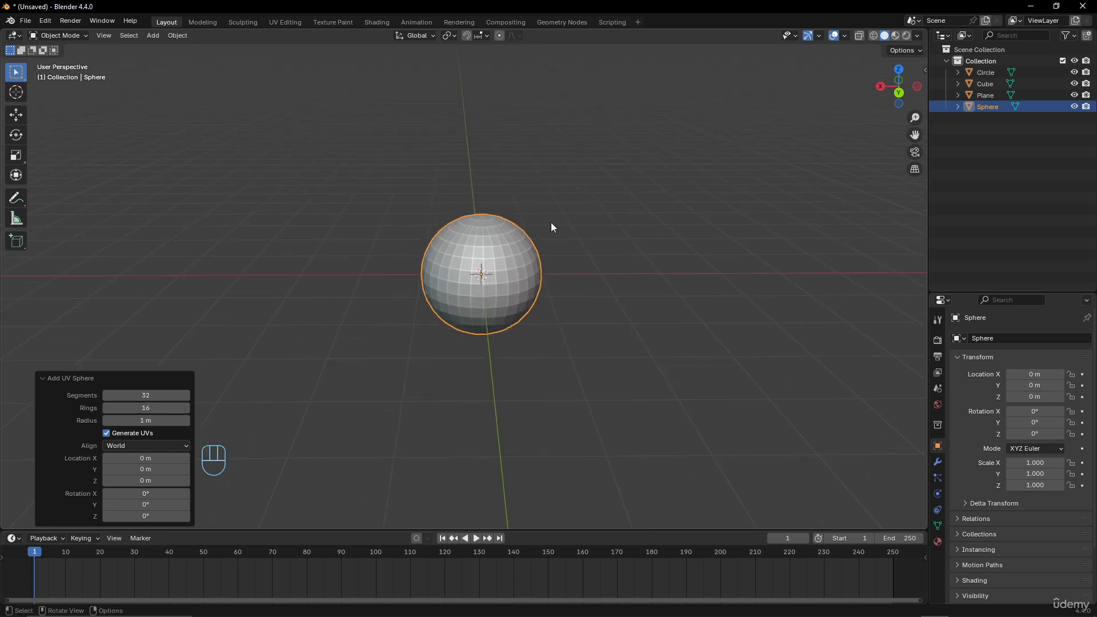
scroll(468, 231, up, 3)
scroll(468, 231, down, 4)
scroll(505, 268, down, 7)
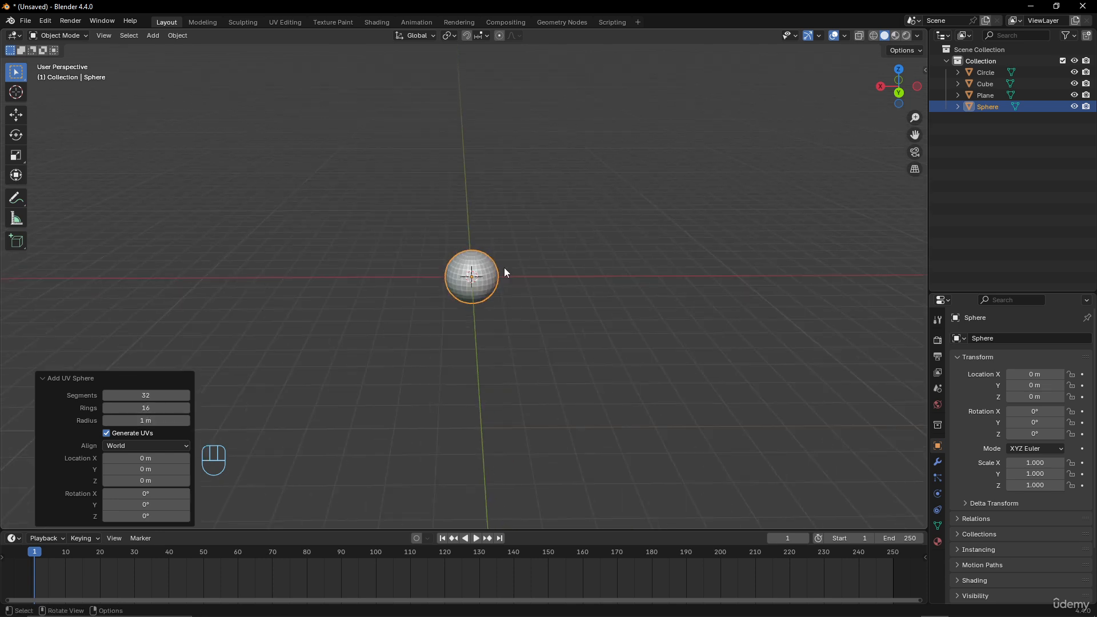
key(g)
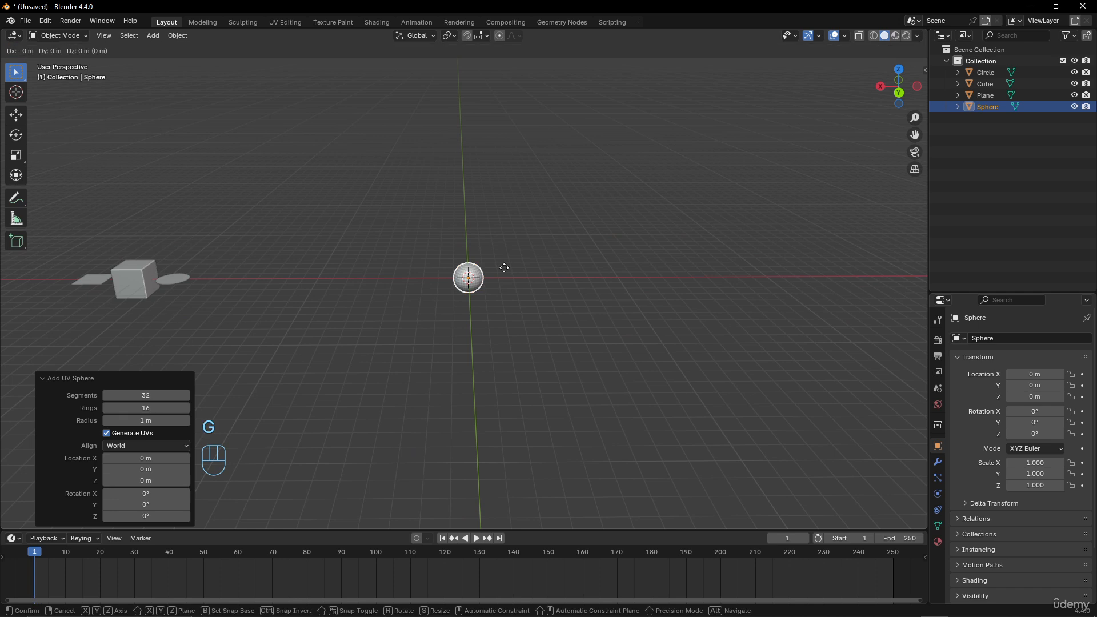
key(x)
click(237, 287)
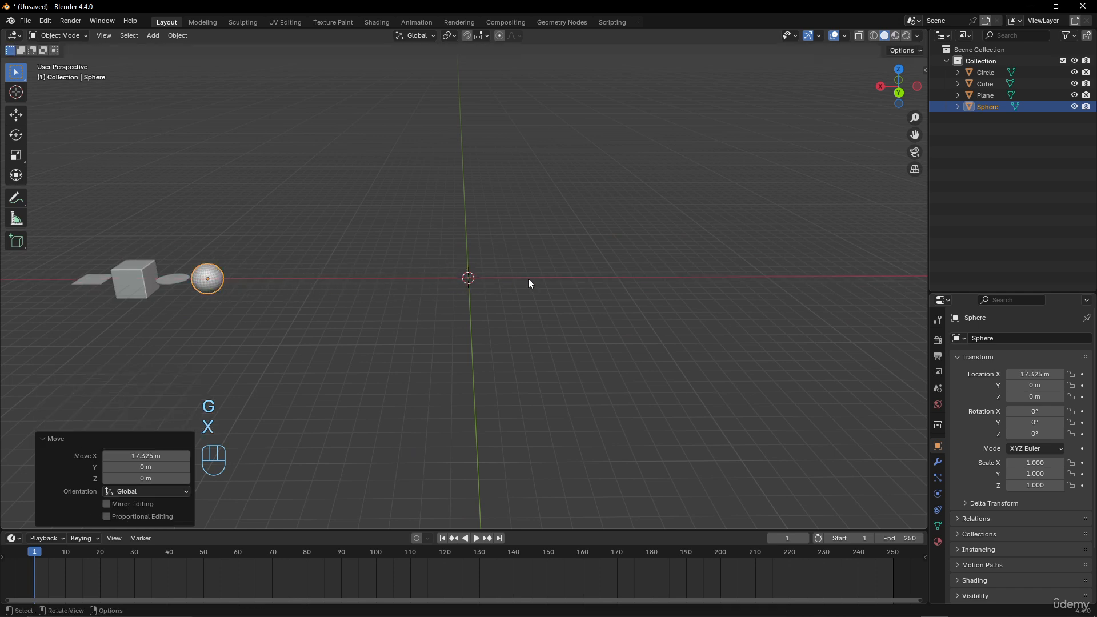
- Add an ico sphere mesh at the origin and raise its subdivisions to 5
scroll(528, 279, up, 4)
key(shift+a)
mouse_move(524, 269)
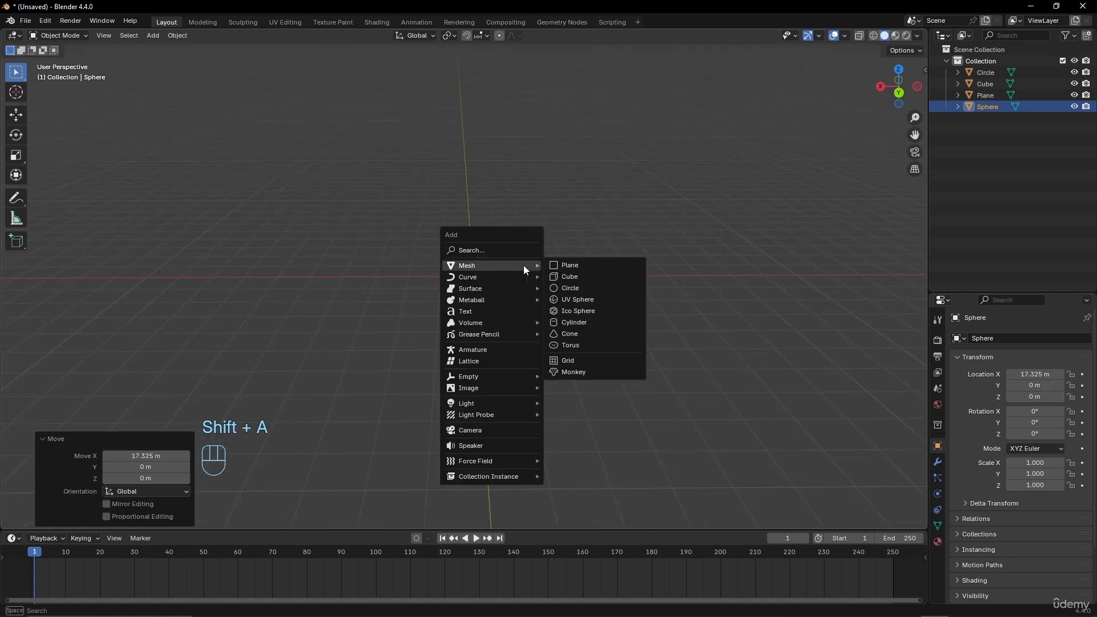
click(587, 314)
scroll(523, 297, up, 7)
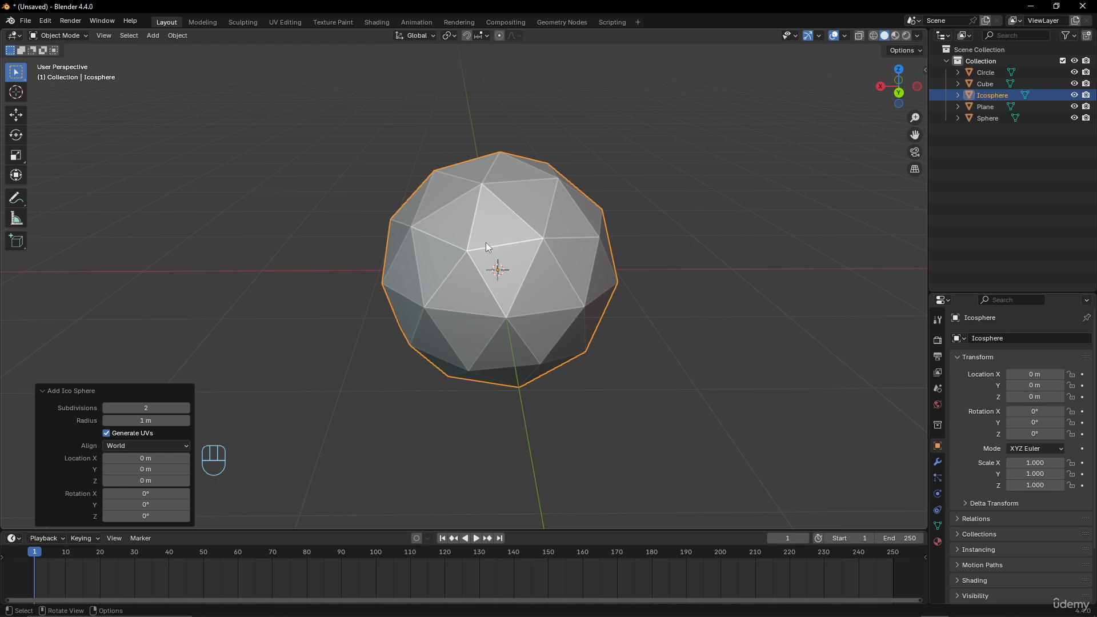
scroll(544, 235, up, 3)
scroll(543, 235, down, 3)
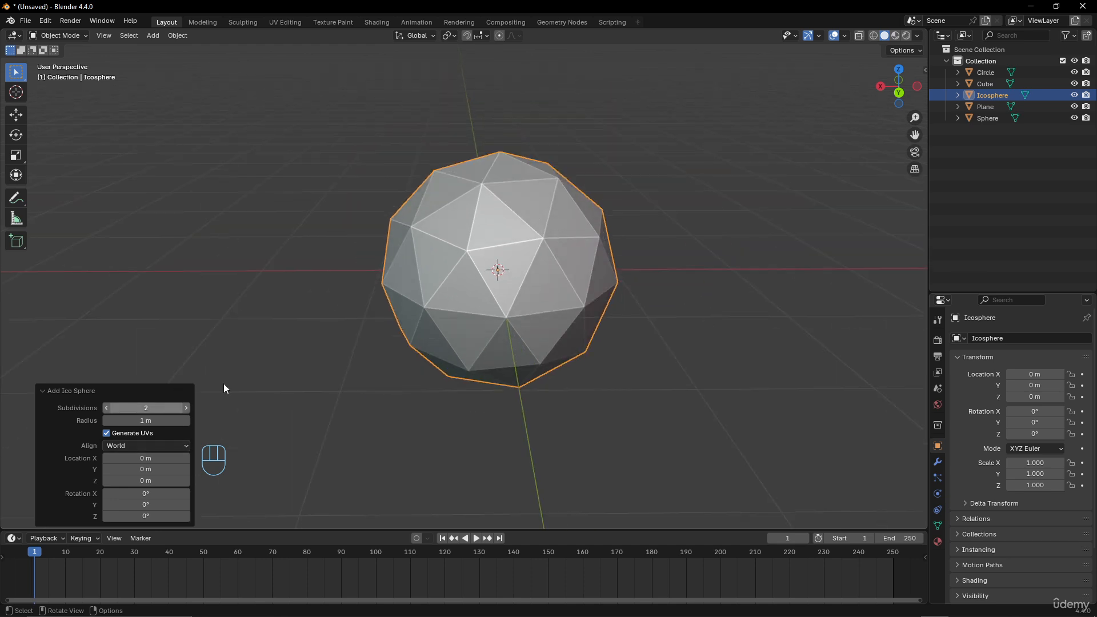
click(186, 408)
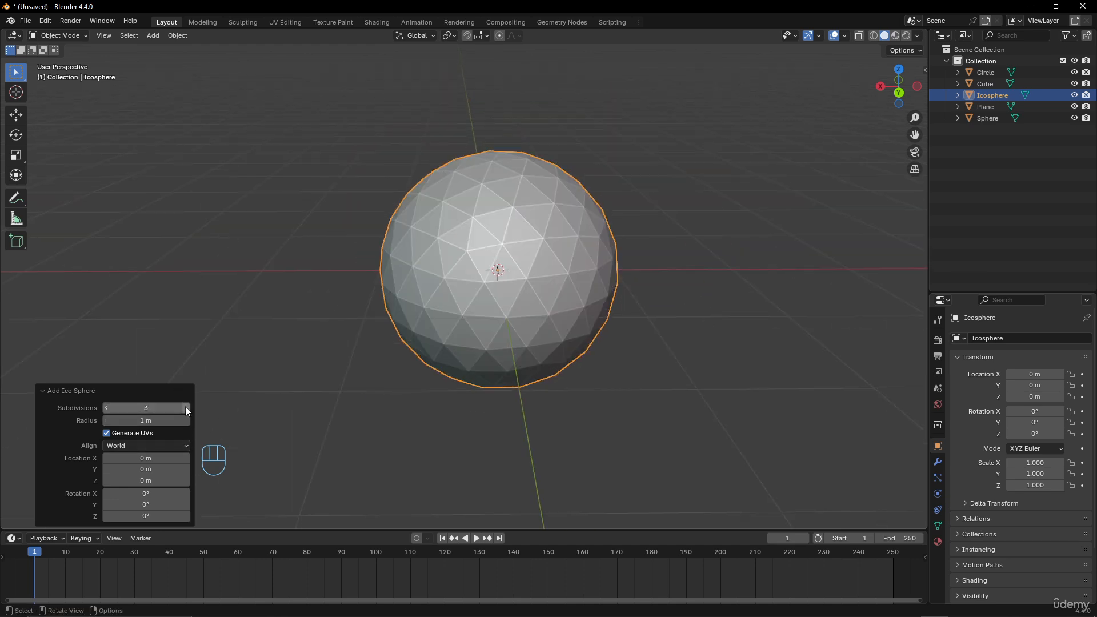
click(186, 408)
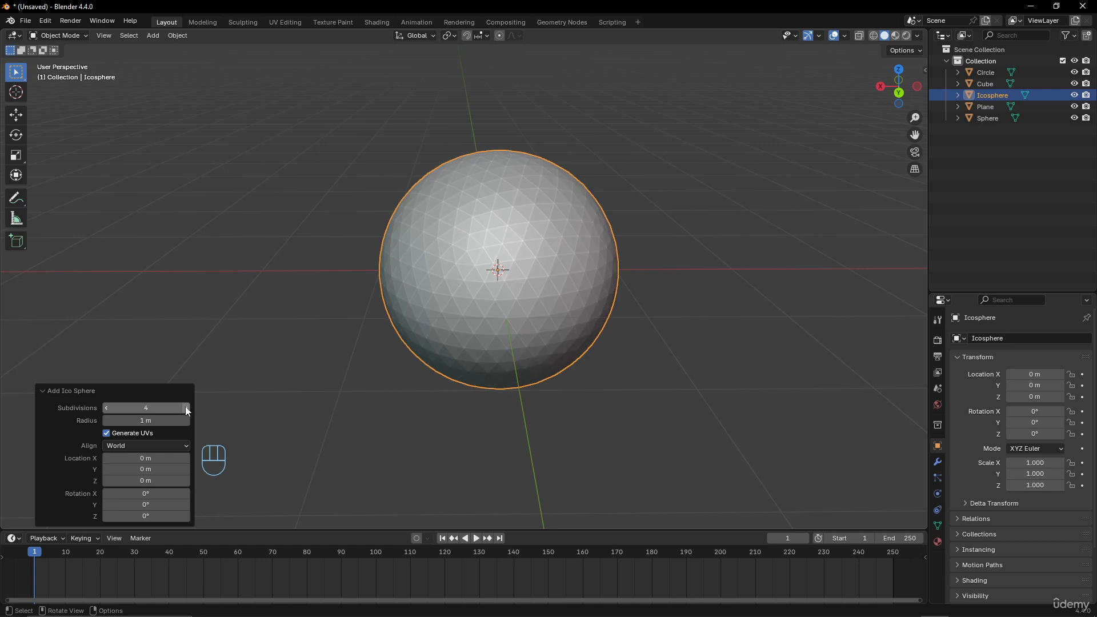
click(186, 408)
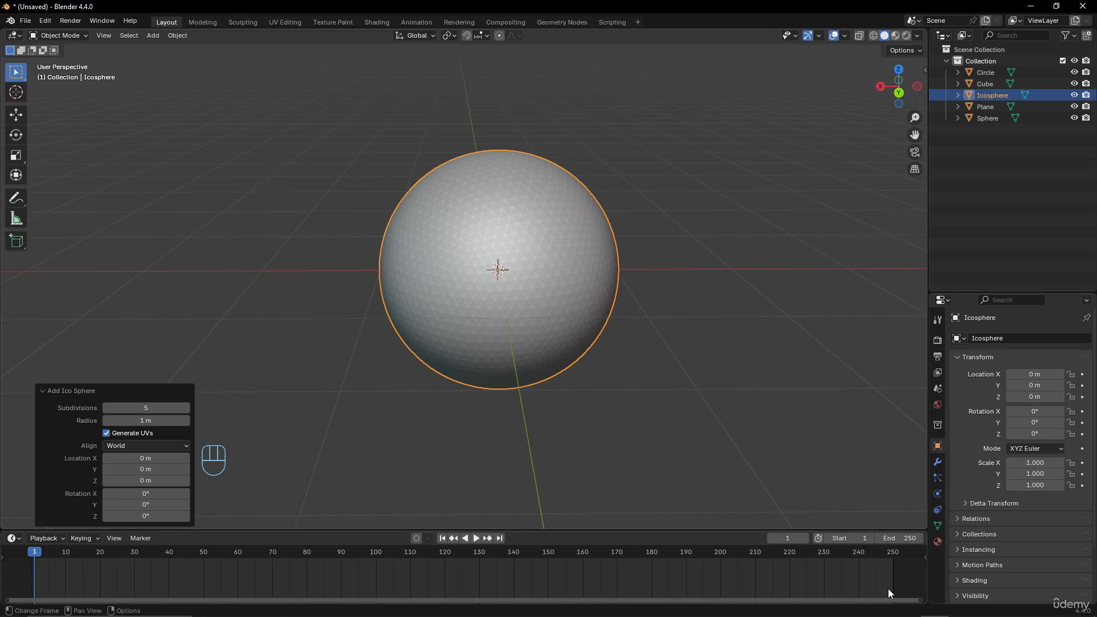
- Show scene statistics, scene duration and system memory in the status bar
right_click(900, 615)
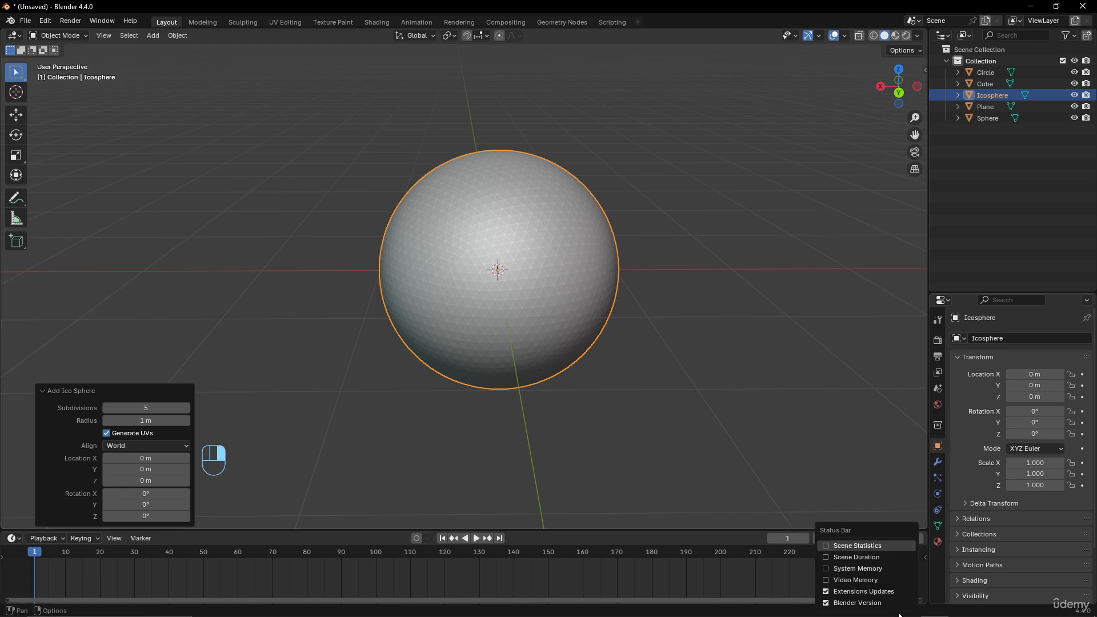
click(825, 545)
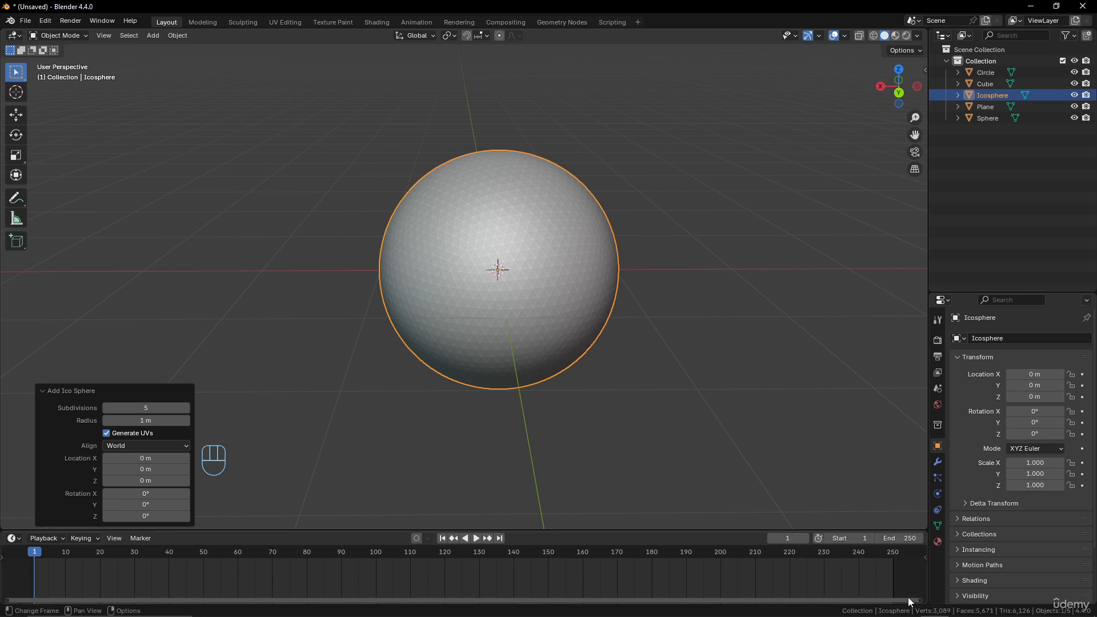
right_click(827, 613)
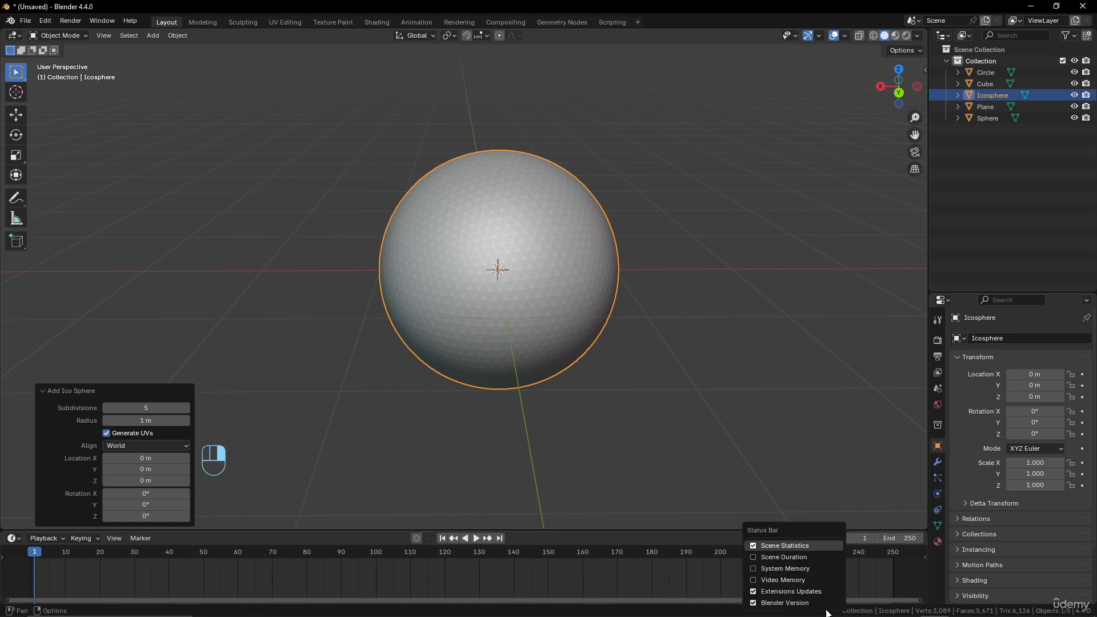
click(768, 558)
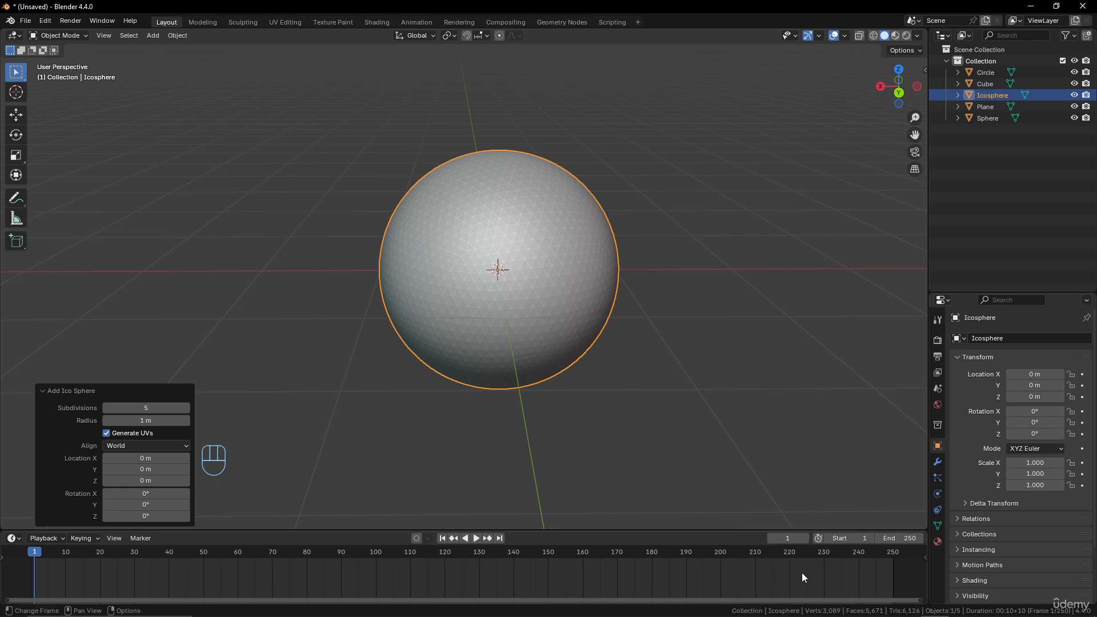
right_click(708, 613)
click(656, 573)
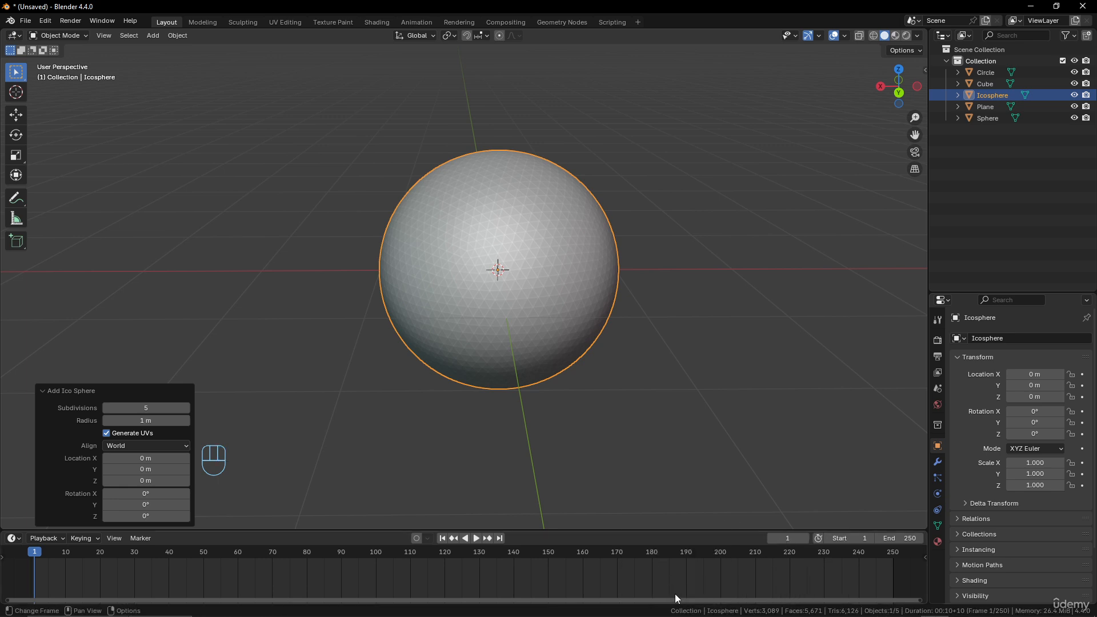
- Show video memory and hide scene duration in the status bar
right_click(654, 612)
click(603, 579)
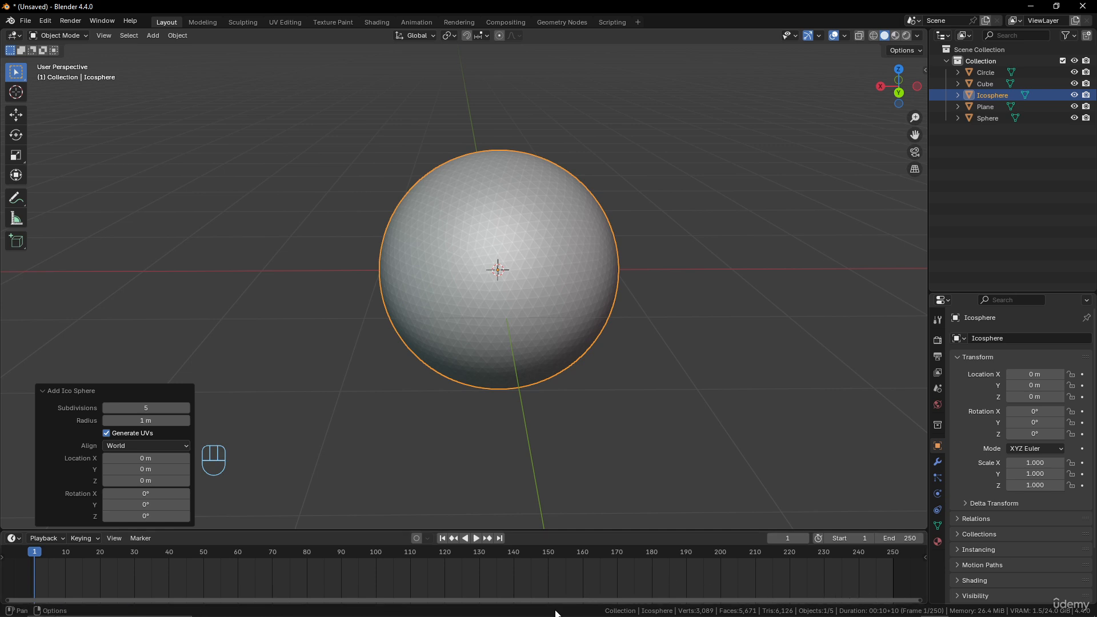
right_click(523, 610)
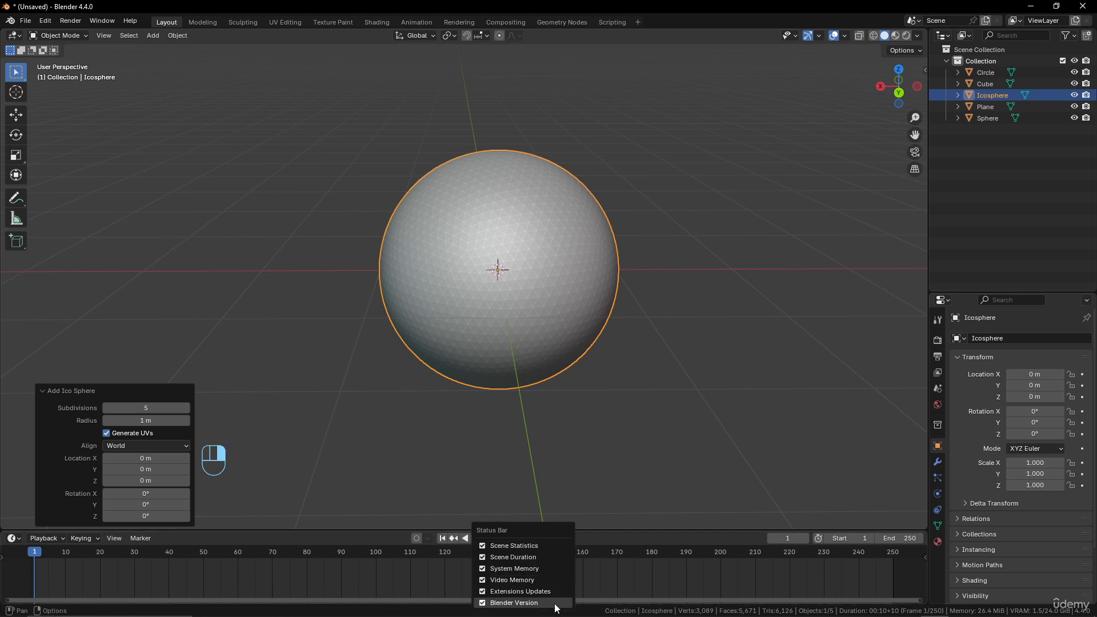
click(527, 561)
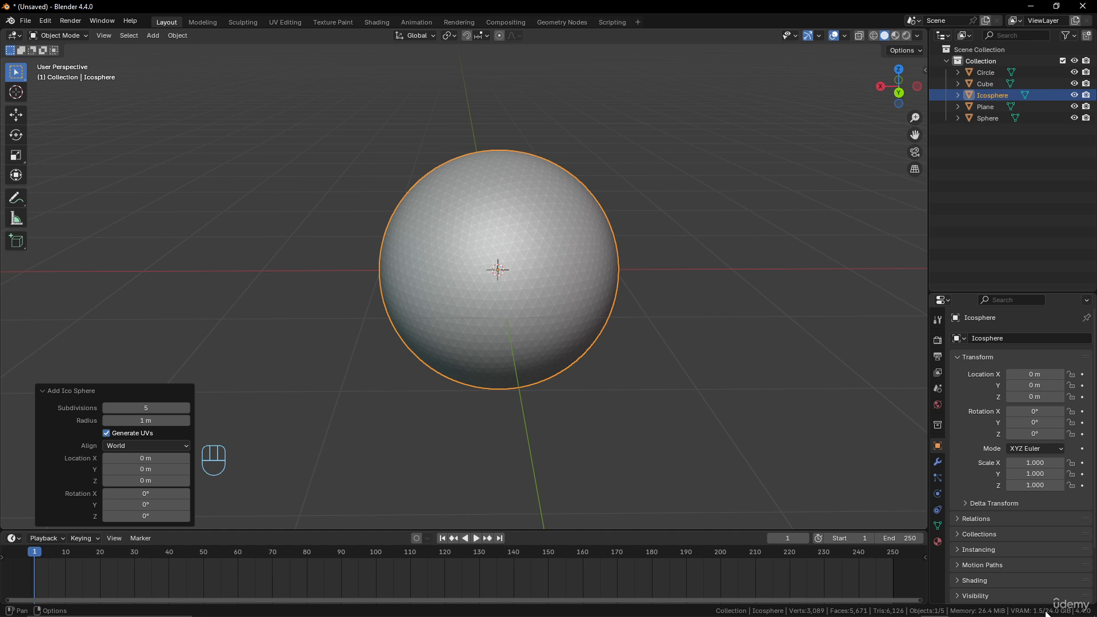
- Move the ico sphere along the X axis to about 14.75 m
scroll(492, 241, down, 1)
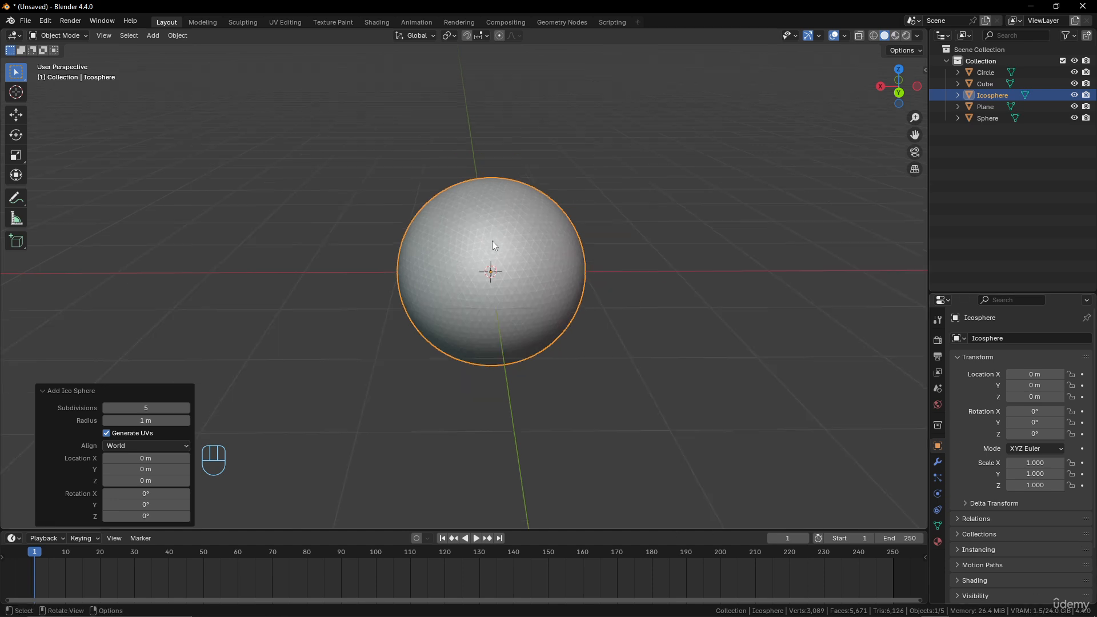
scroll(492, 241, up, 2)
scroll(495, 259, down, 3)
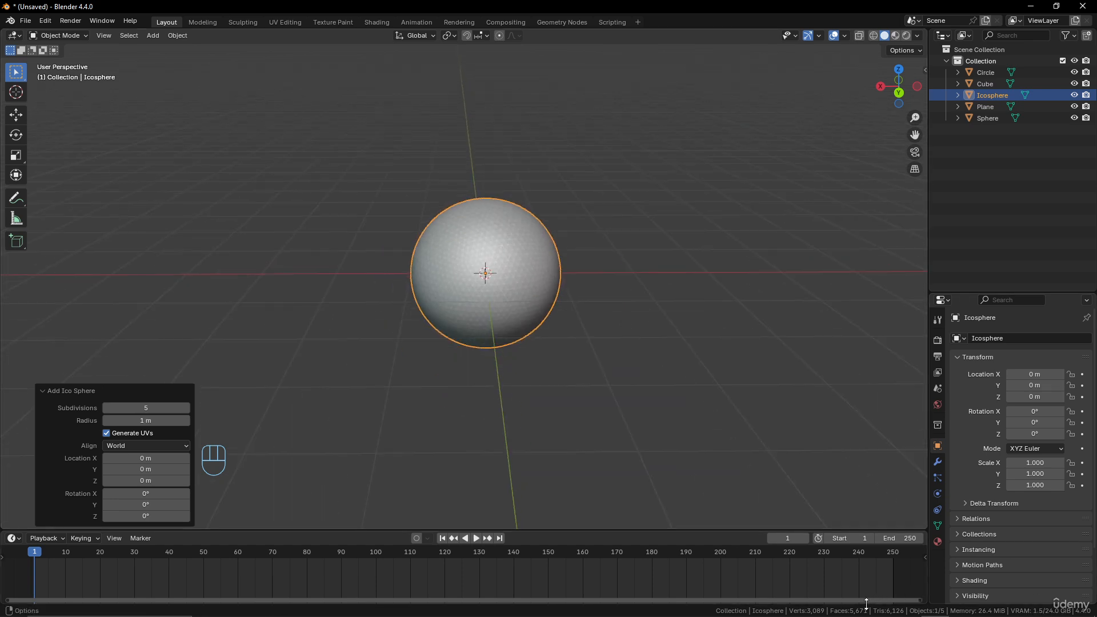
scroll(538, 348, down, 6)
scroll(537, 349, up, 2)
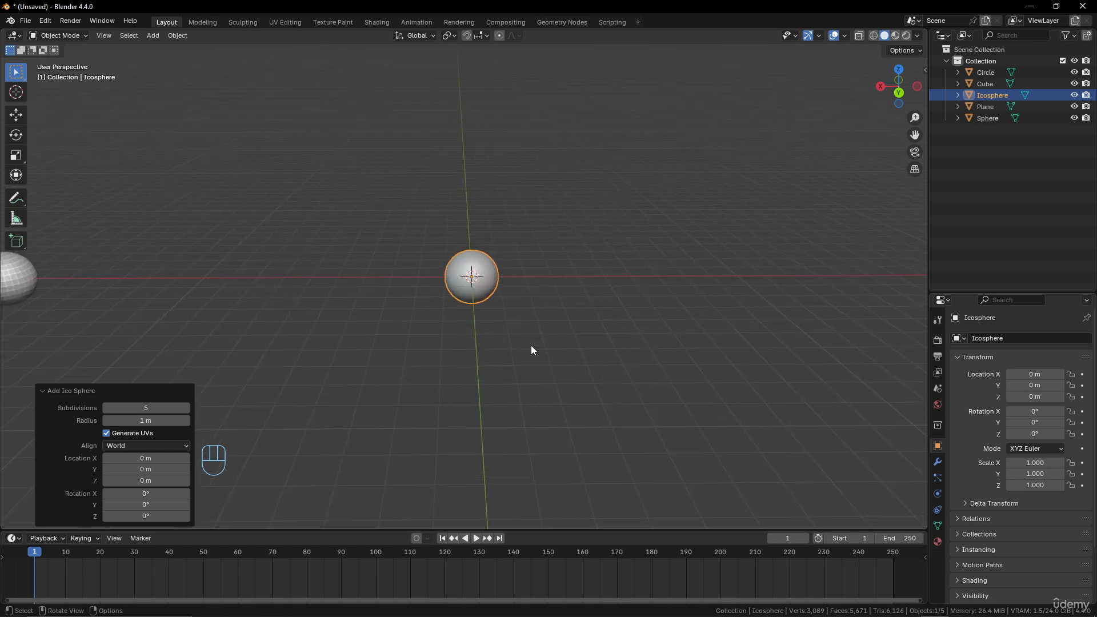
key(g)
key(x)
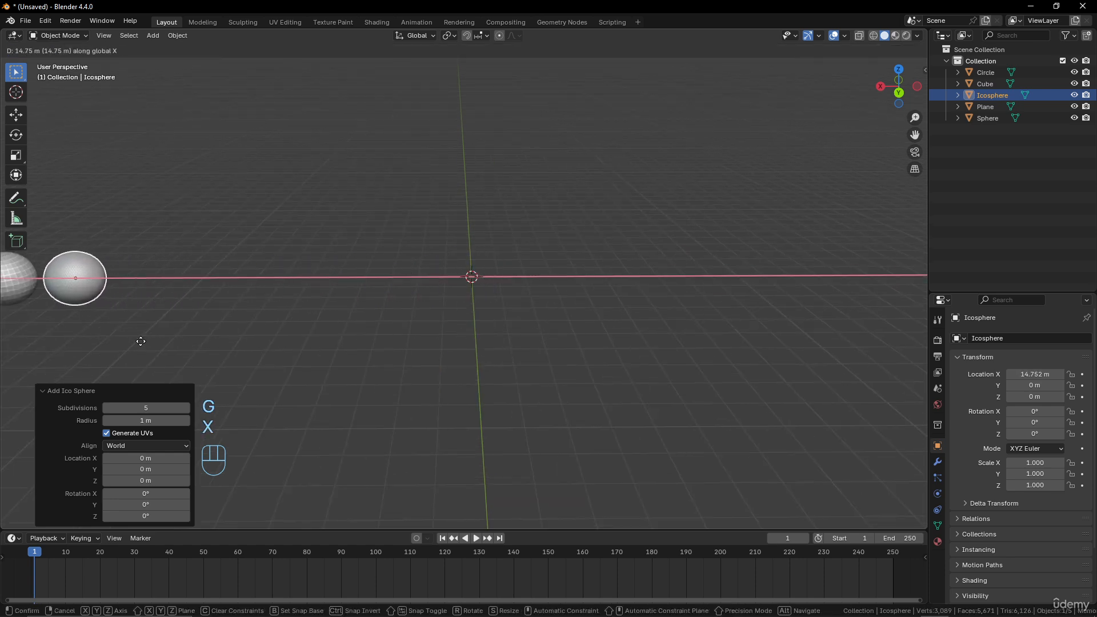
click(140, 342)
- Add a cylinder mesh at the origin
shift+middle_drag(277, 307, 533, 271)
key(shift+a)
mouse_move(503, 280)
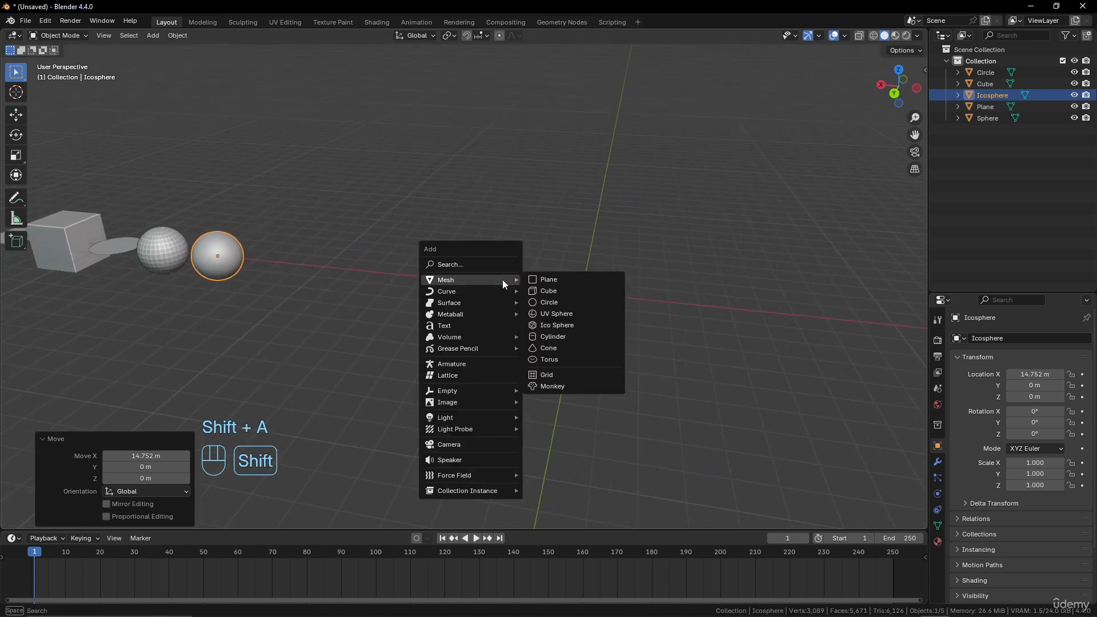
click(559, 339)
- Set the new cylinder's depth to about 1.29 m
scroll(650, 330, up, 6)
scroll(649, 331, down, 5)
shift+middle_drag(611, 320, 346, 327)
scroll(354, 329, up, 2)
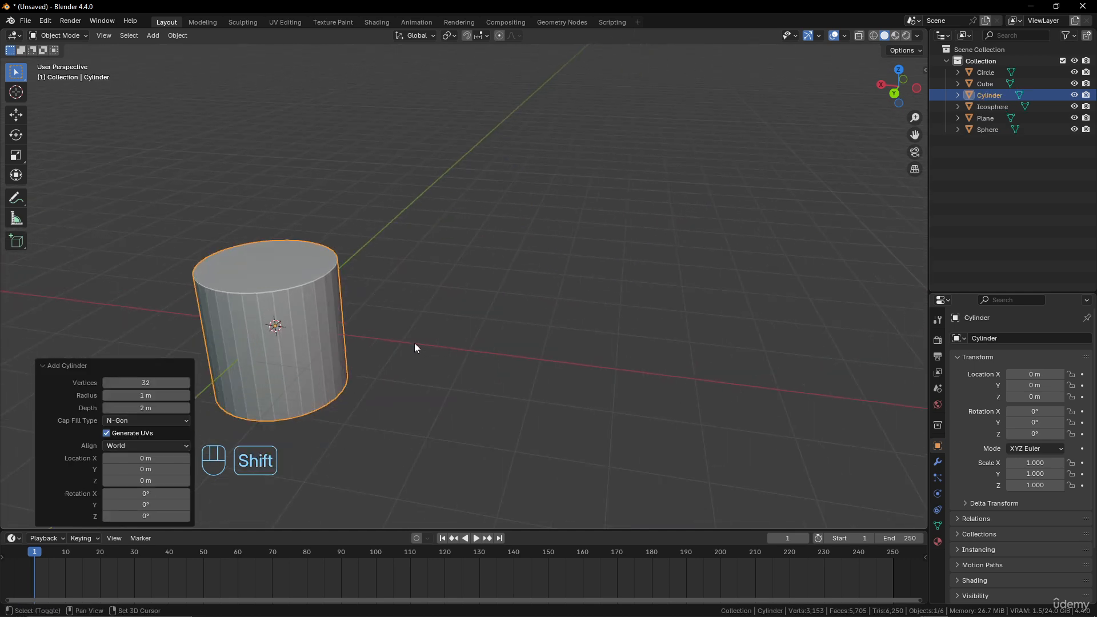
shift+middle_drag(414, 343, 554, 317)
scroll(554, 316, up, 1)
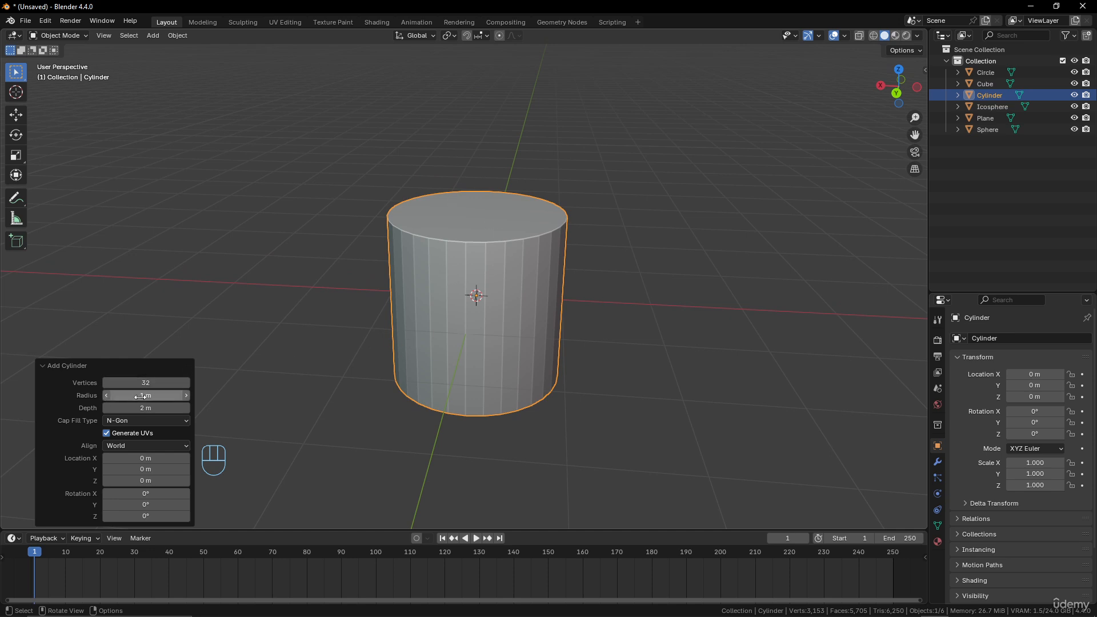
drag(143, 409, 176, 422)
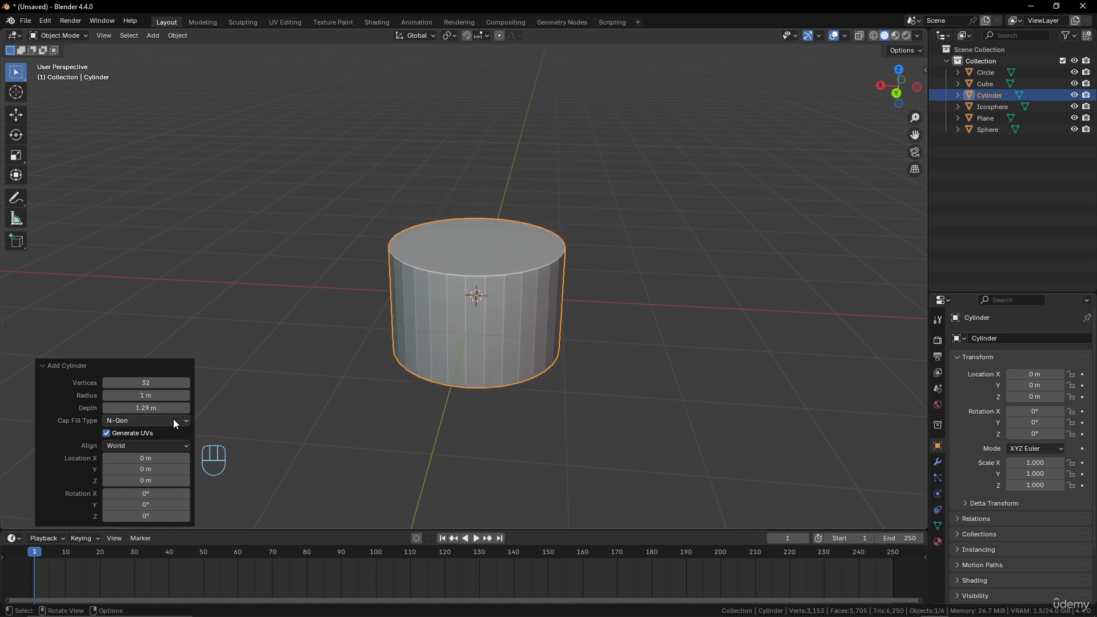
- Switch the cylinder's cap fill type through Nothing and Triangle Fan, then back to N-Gon
click(174, 419)
click(160, 434)
click(168, 421)
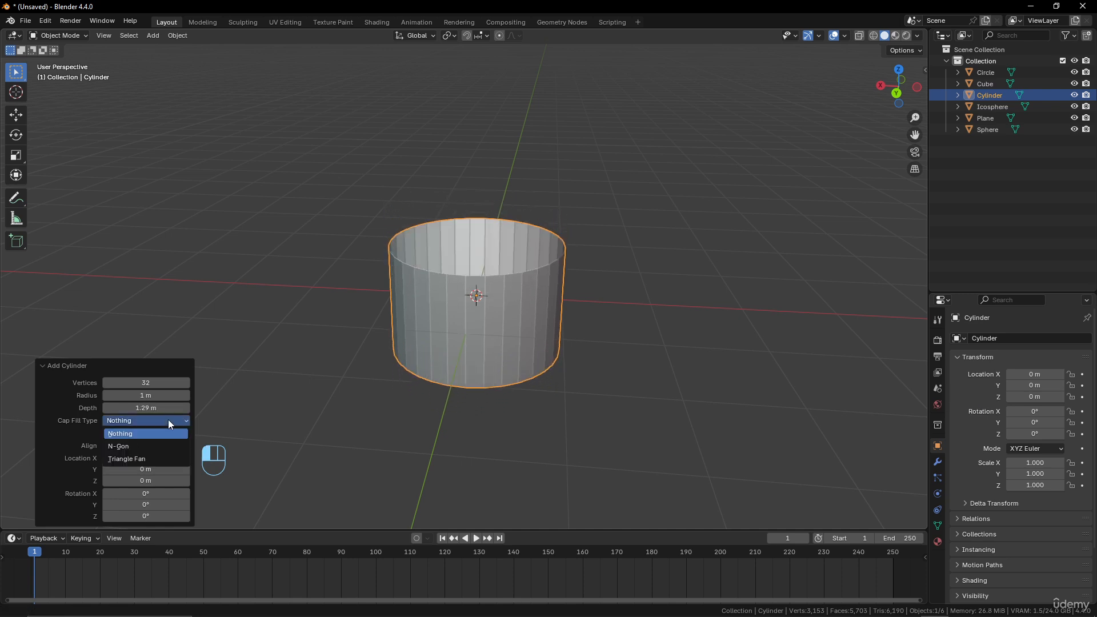
click(160, 455)
click(163, 423)
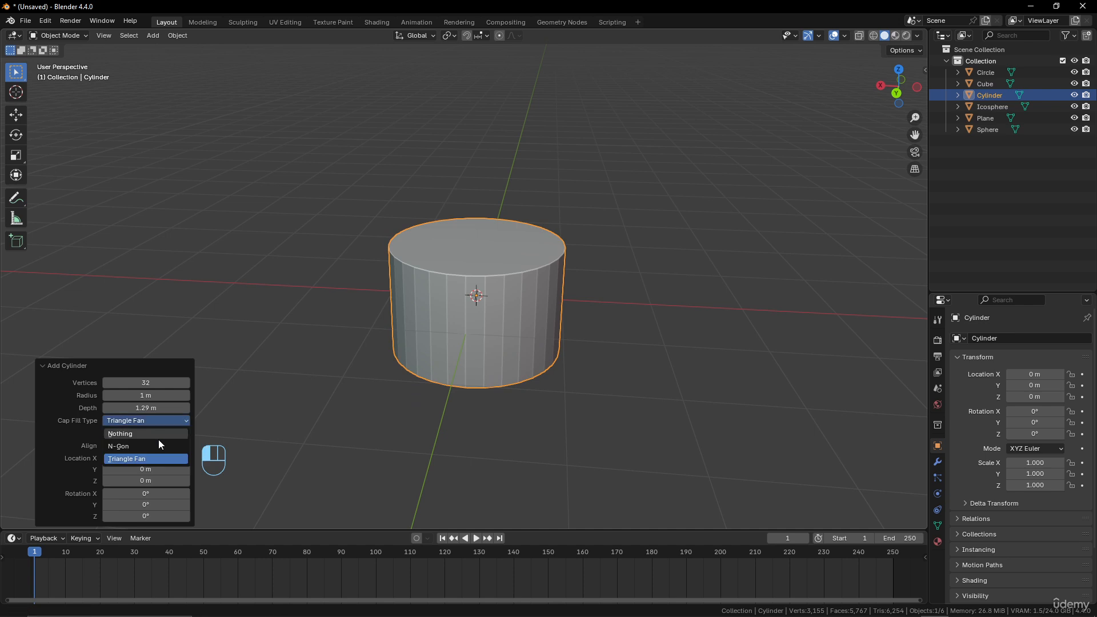
click(157, 448)
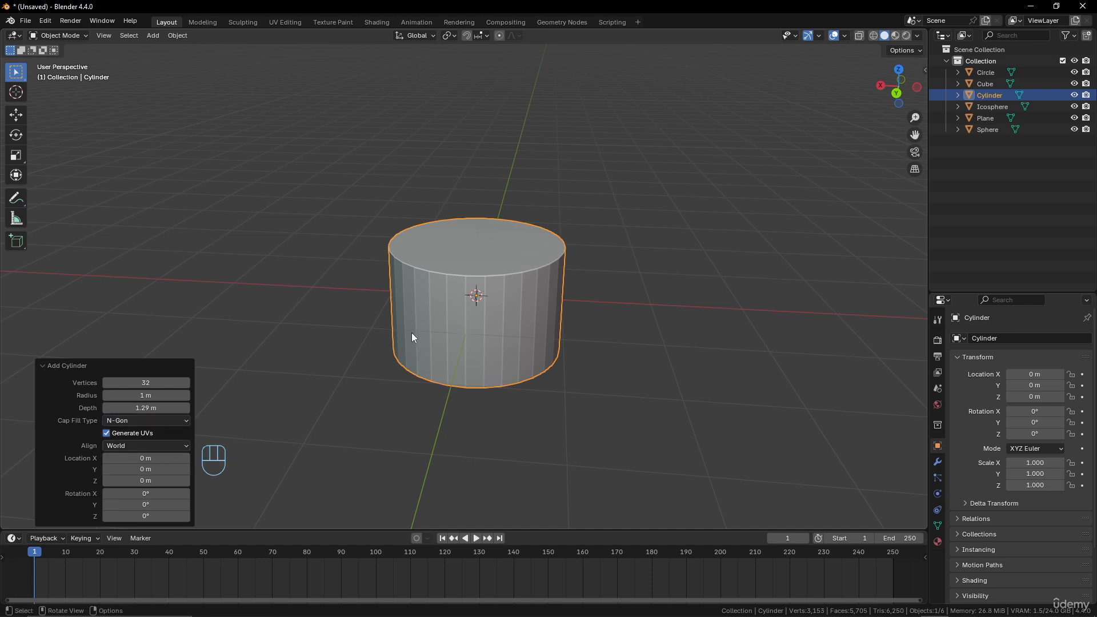
- Move the cylinder along the X axis to about 12.3 m
scroll(413, 332, down, 5)
scroll(413, 332, up, 4)
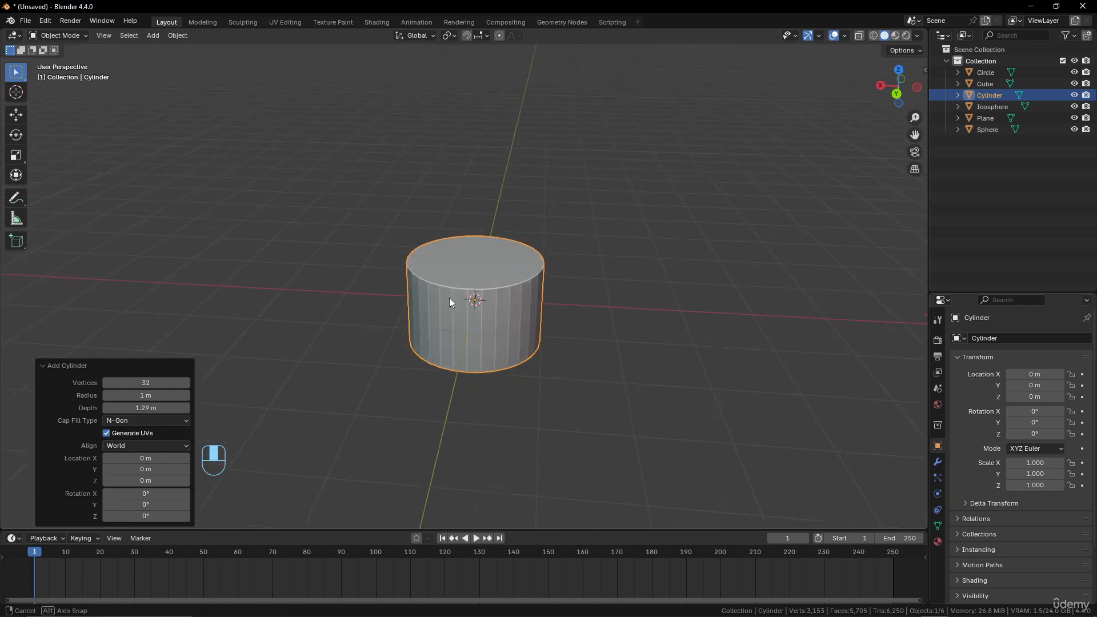
scroll(449, 302, down, 5)
scroll(520, 301, up, 5)
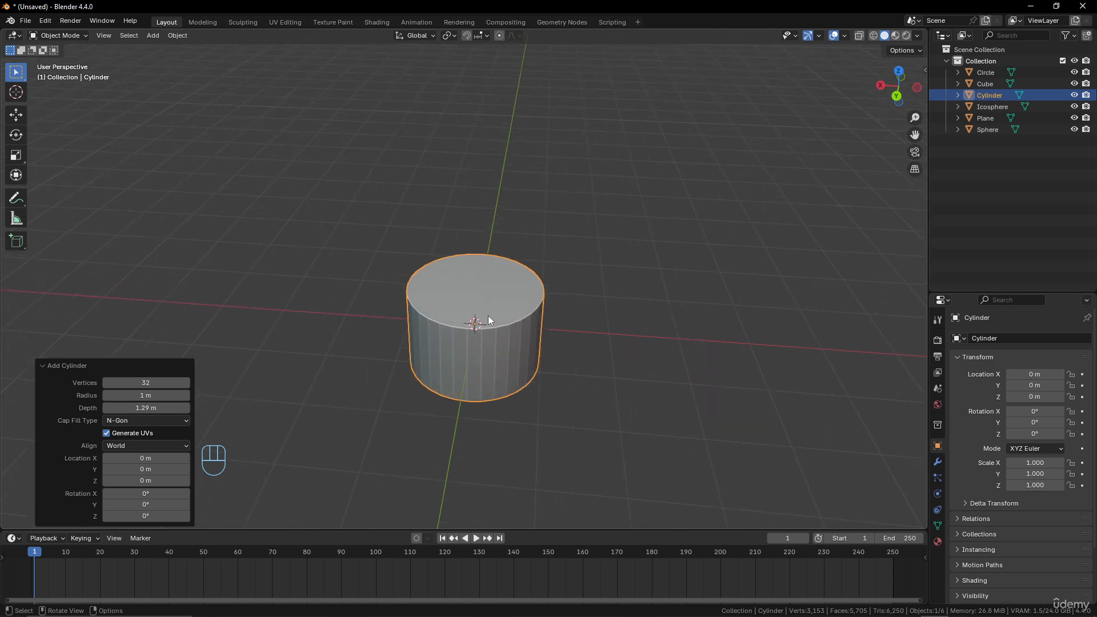
scroll(507, 327, down, 4)
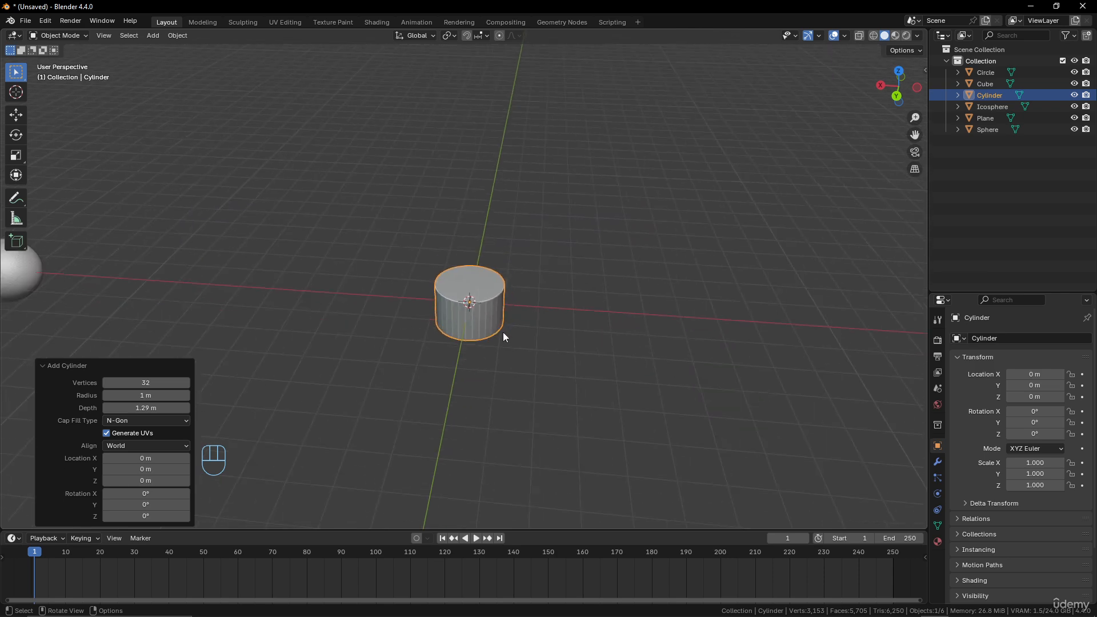
key(g)
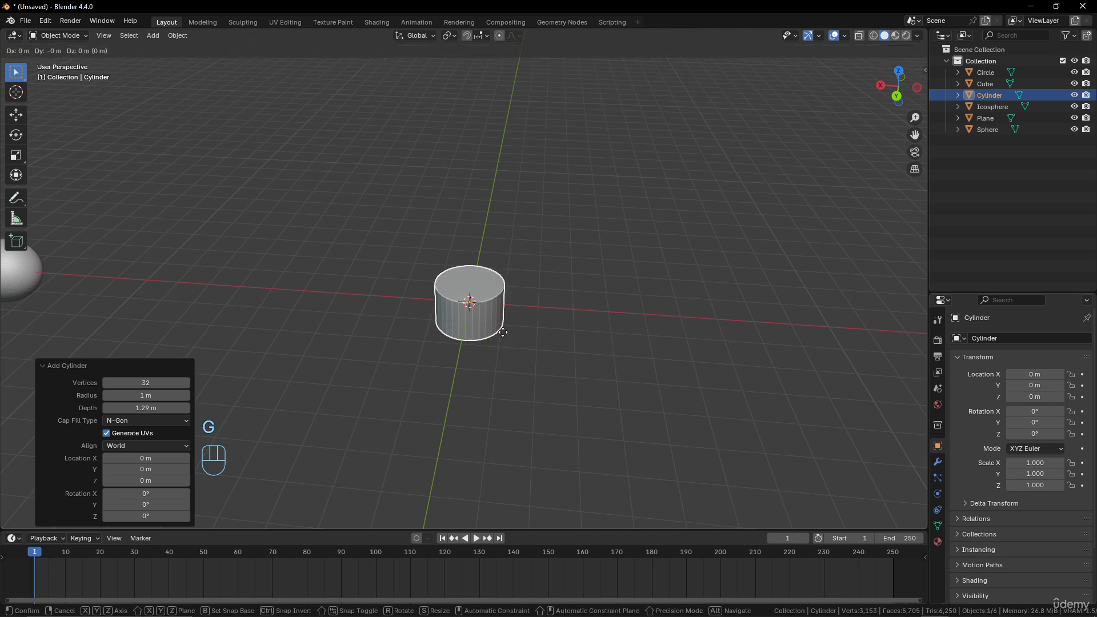
key(x)
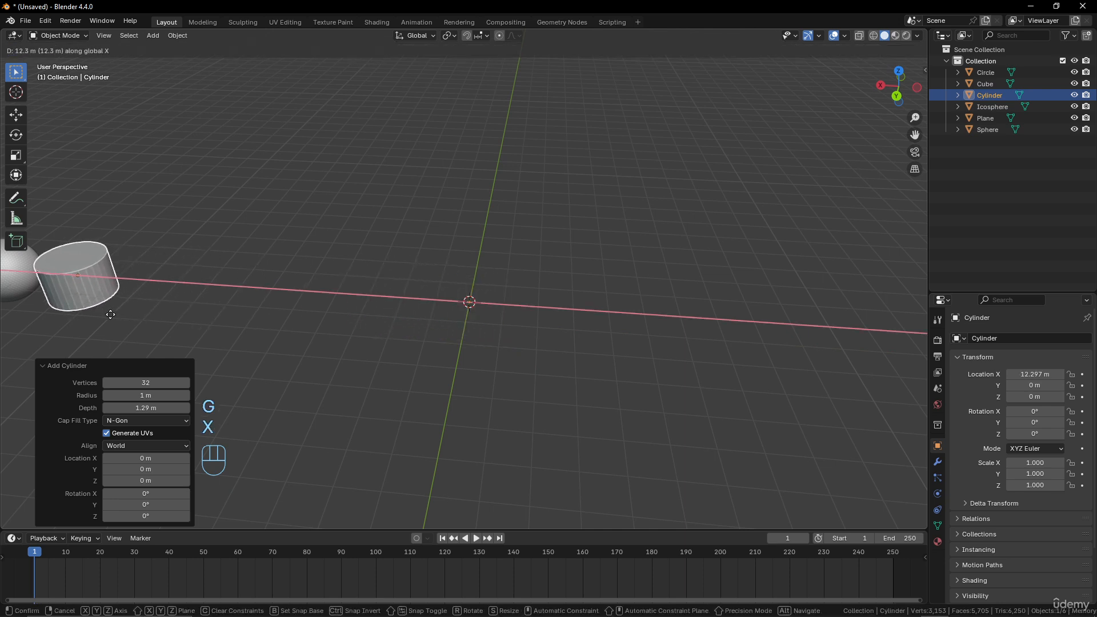
click(108, 311)
- Add a cone mesh at the origin
key(shift+a)
mouse_move(216, 291)
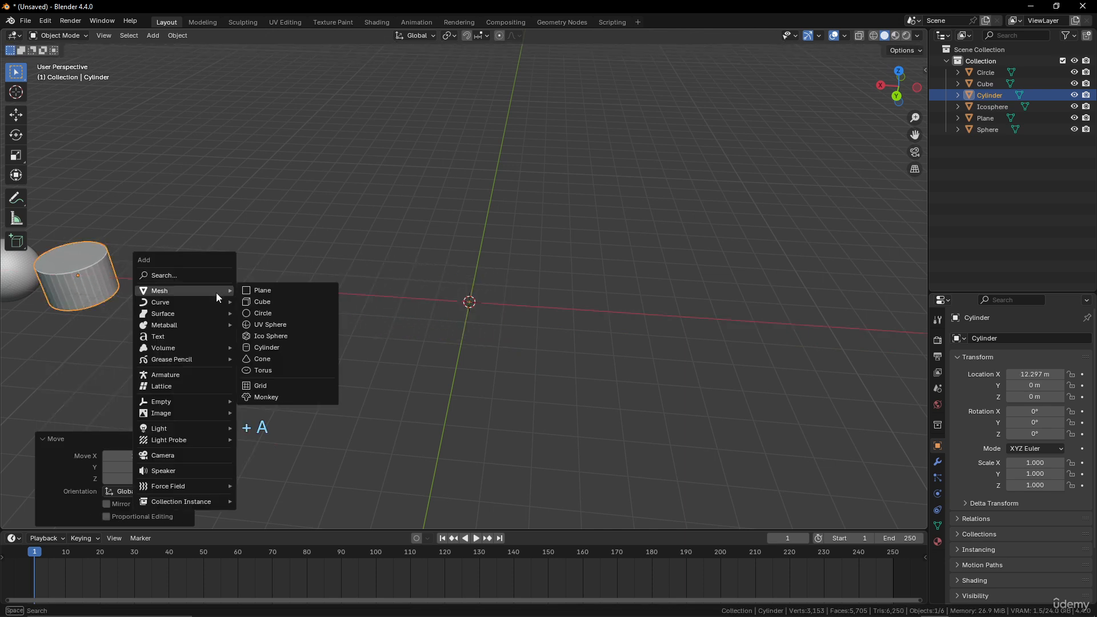
click(278, 358)
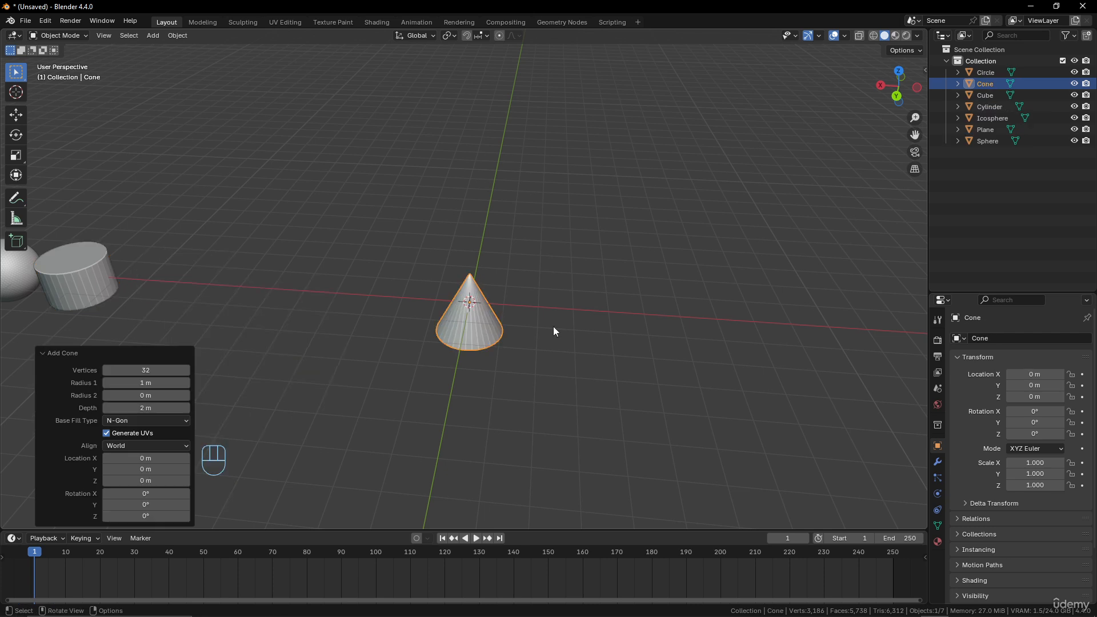
- Set the cone's Radius 1 to about 1.04 m and Radius 2 to about 0.49 m
scroll(551, 315, up, 6)
scroll(547, 295, down, 4)
middle_drag(544, 288, 417, 232)
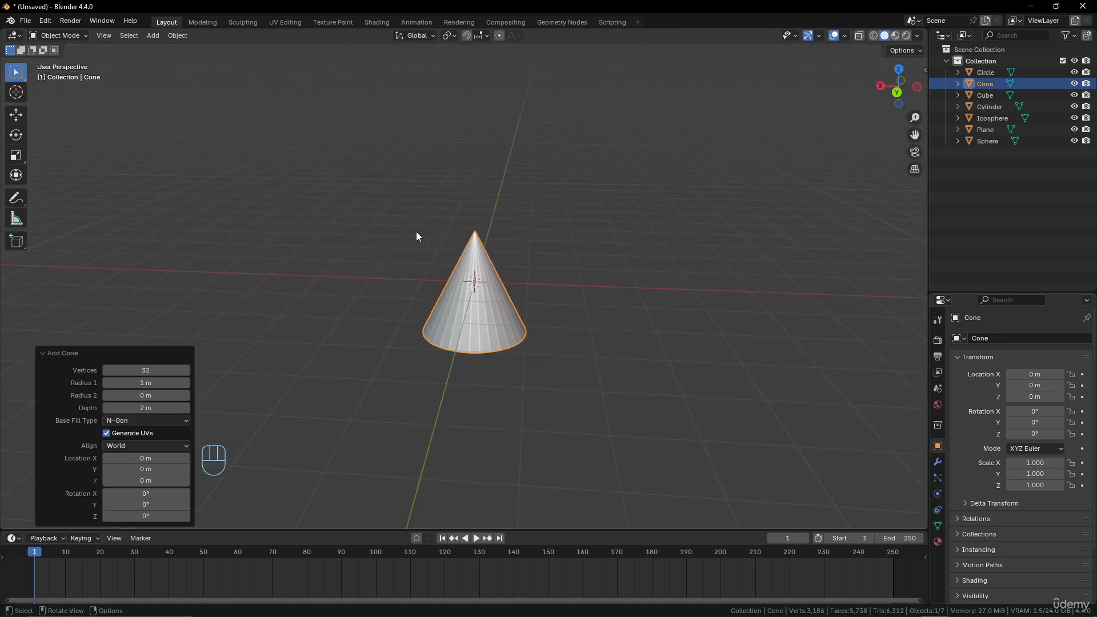
scroll(440, 257, down, 3)
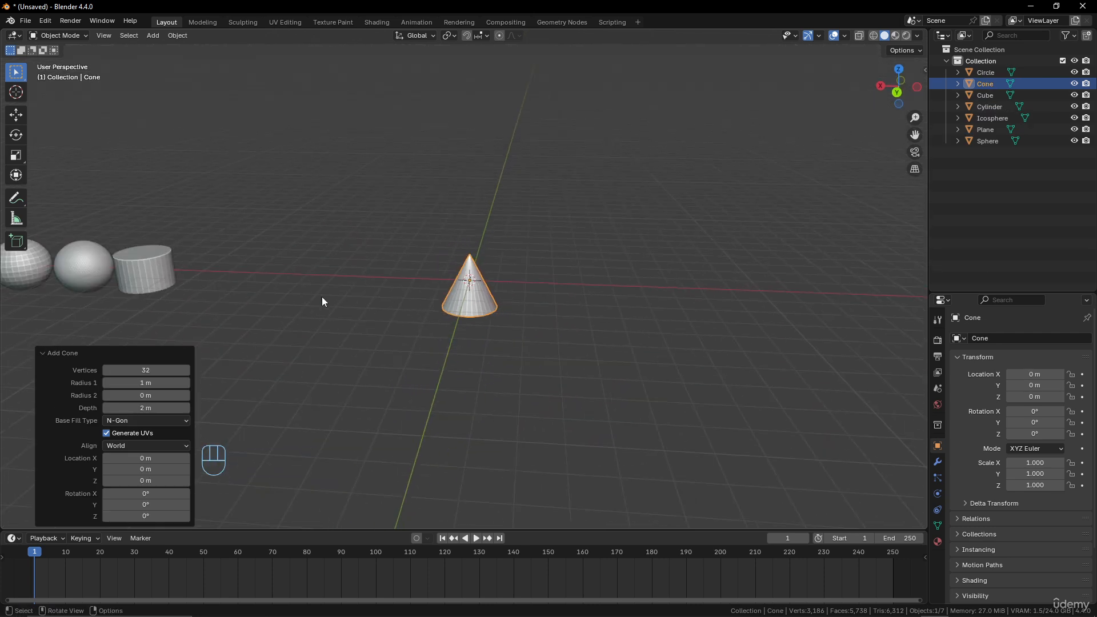
scroll(495, 311, up, 5)
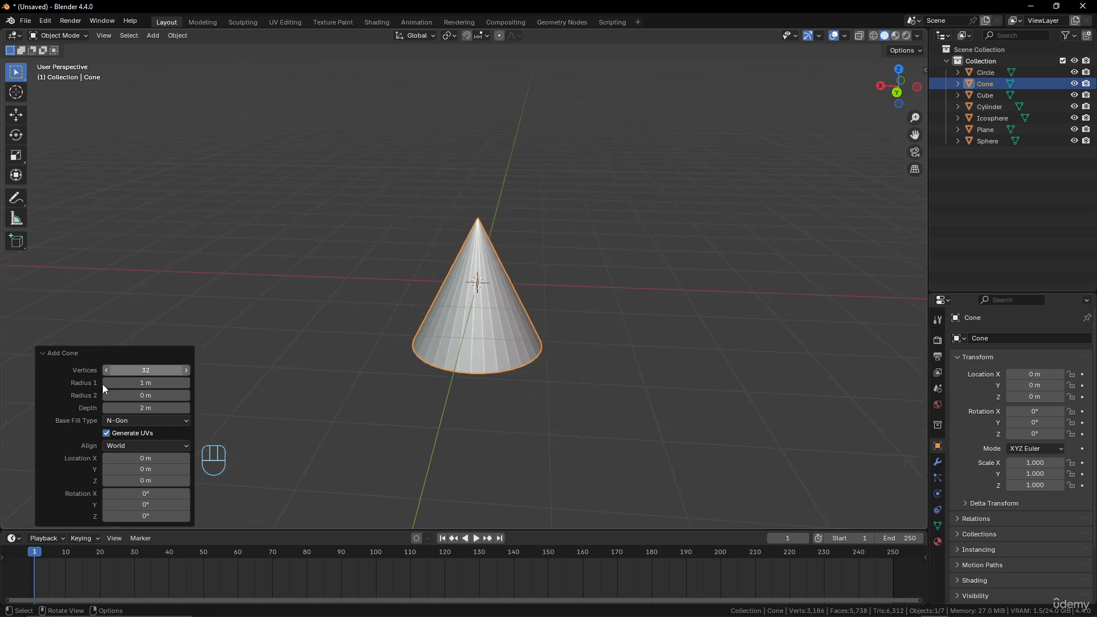
scroll(450, 348, up, 2)
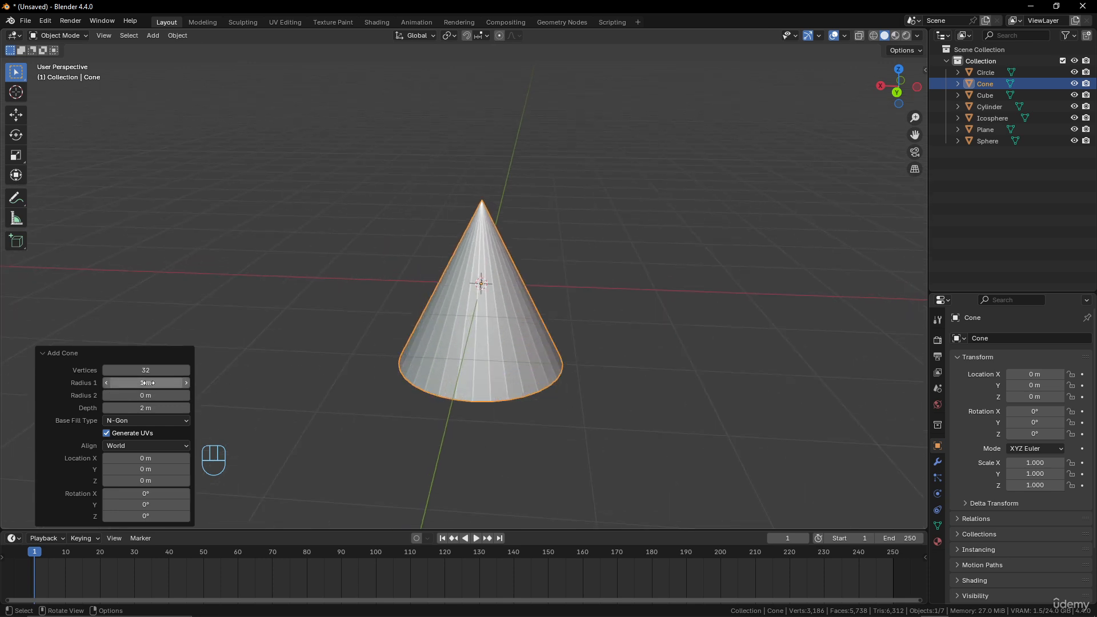
drag(146, 383, 175, 395)
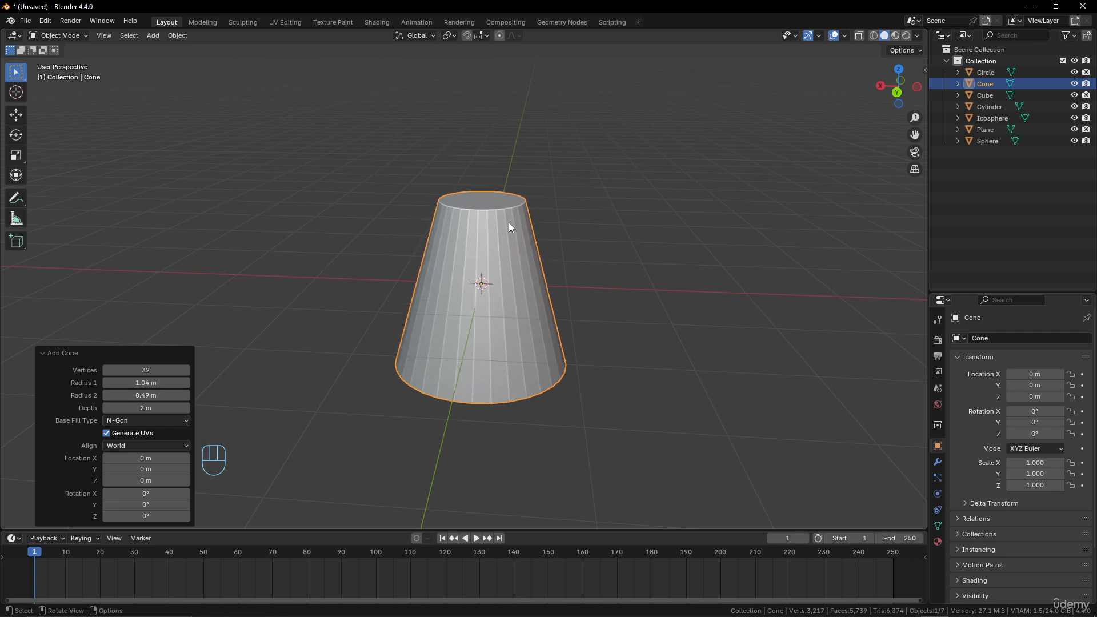
- Move the cone along the X axis to about 9.35 m
scroll(510, 227, down, 4)
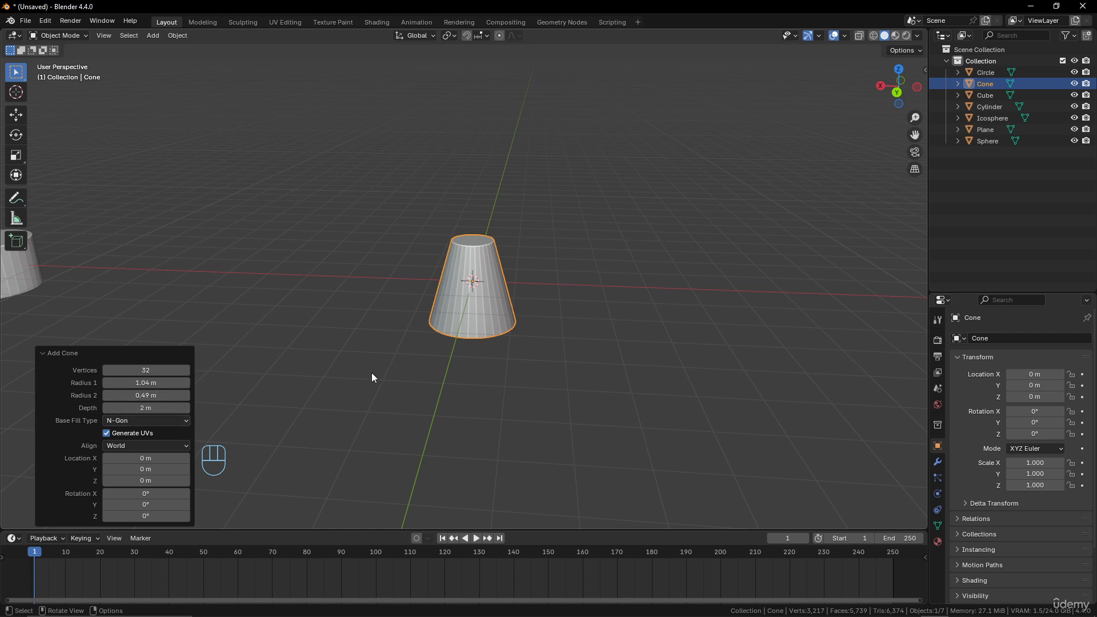
scroll(513, 276, down, 5)
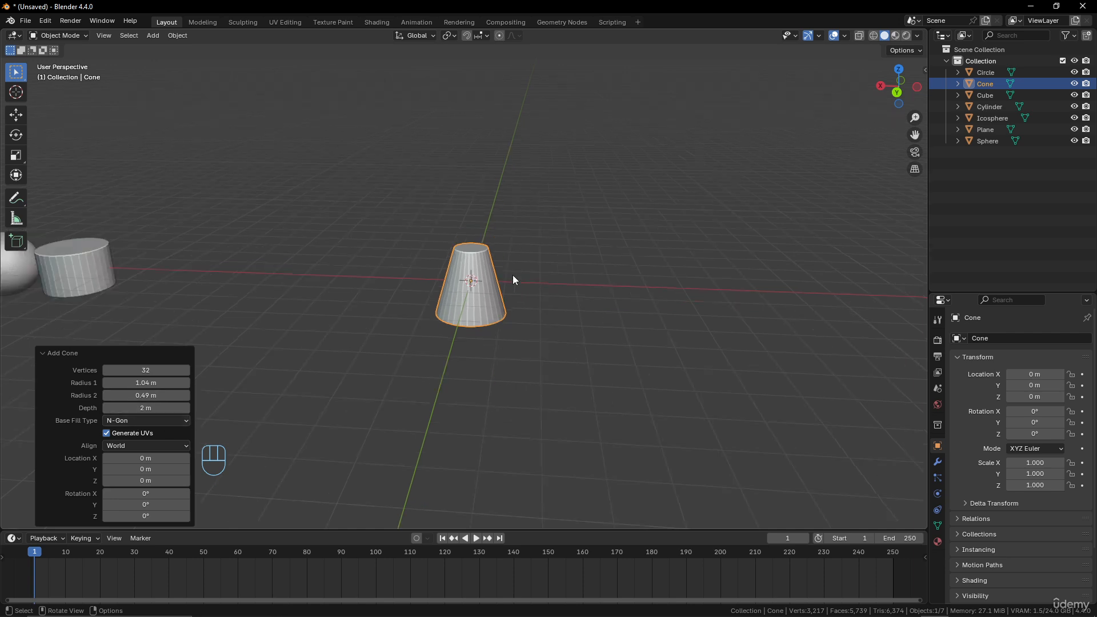
mouse_move(507, 297)
middle_down()
mouse_move(517, 289)
mouse_move(506, 298)
middle_up()
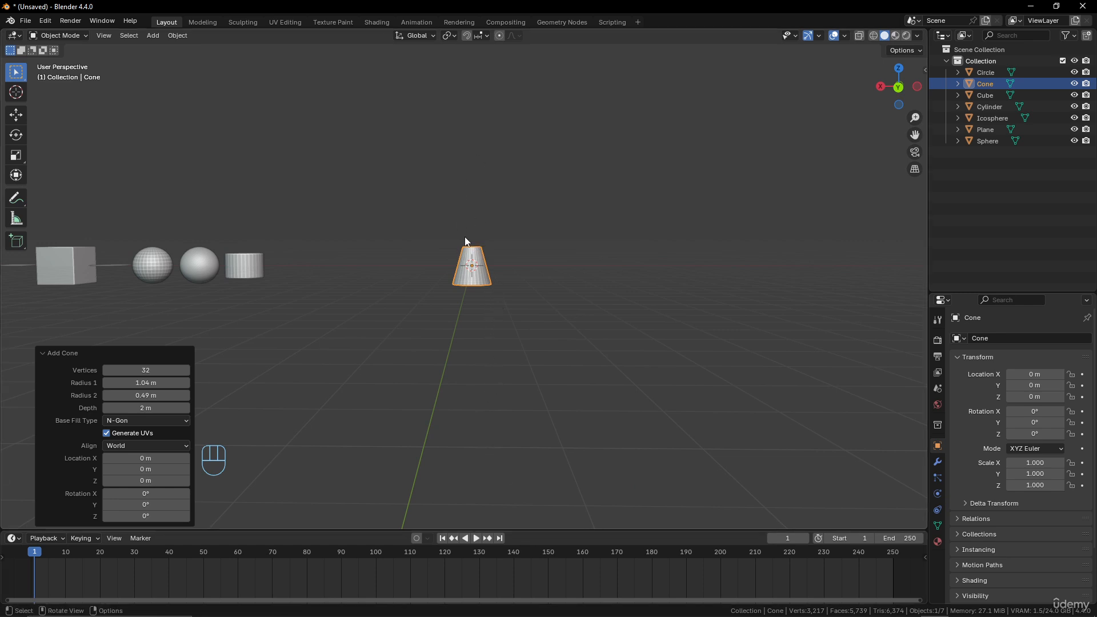
middle_drag(412, 297, 463, 326)
scroll(466, 337, up, 2)
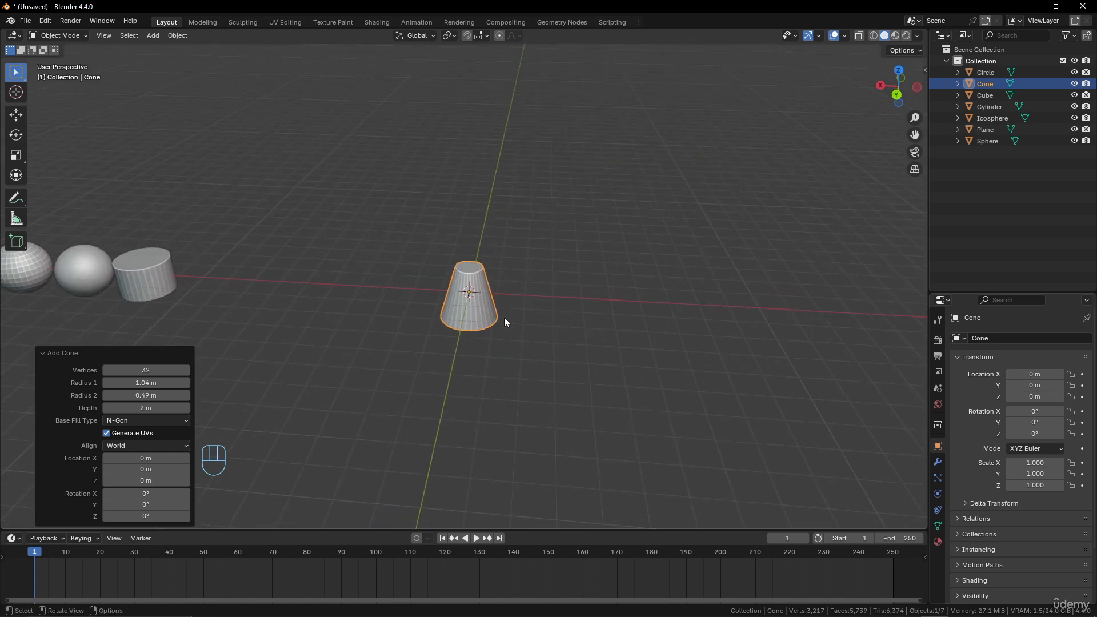
key(g)
key(x)
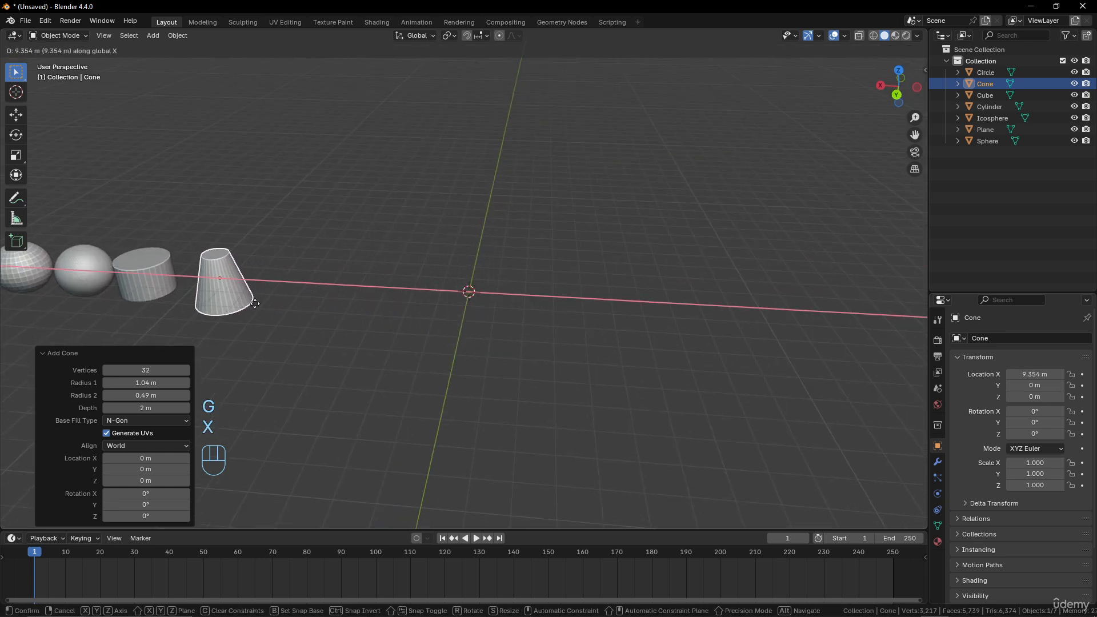
click(240, 303)
- Add a torus mesh at the origin
key(shift+a)
mouse_move(289, 297)
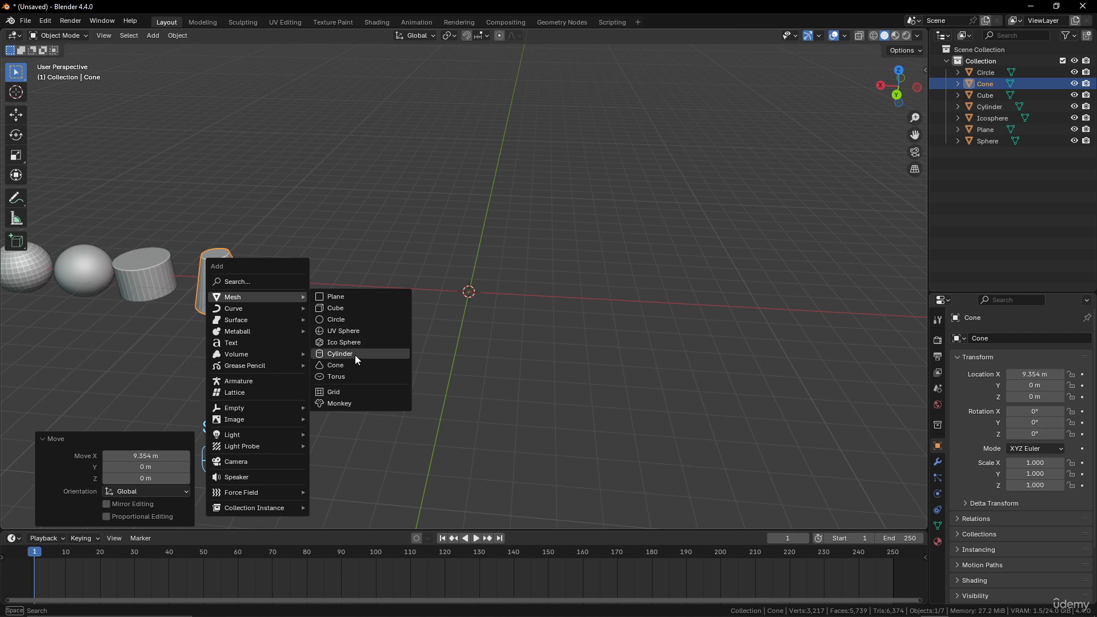
click(352, 377)
scroll(573, 311, up, 5)
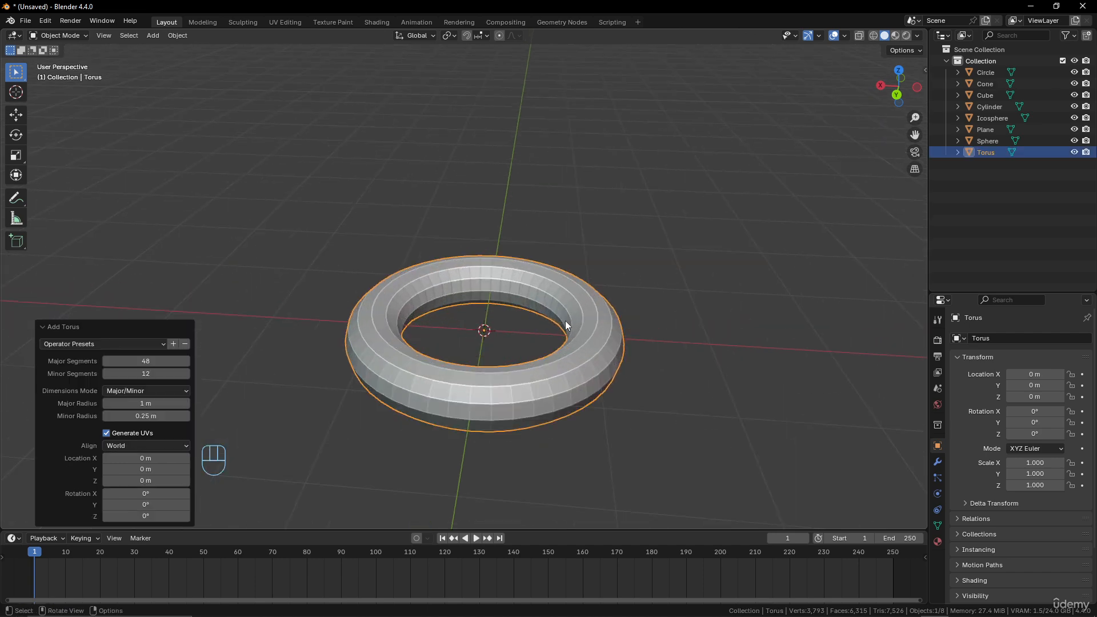
scroll(527, 321, down, 4)
mouse_move(496, 324)
middle_down()
mouse_move(456, 335)
mouse_move(498, 382)
mouse_move(497, 336)
middle_up()
scroll(495, 372, up, 3)
scroll(495, 372, down, 2)
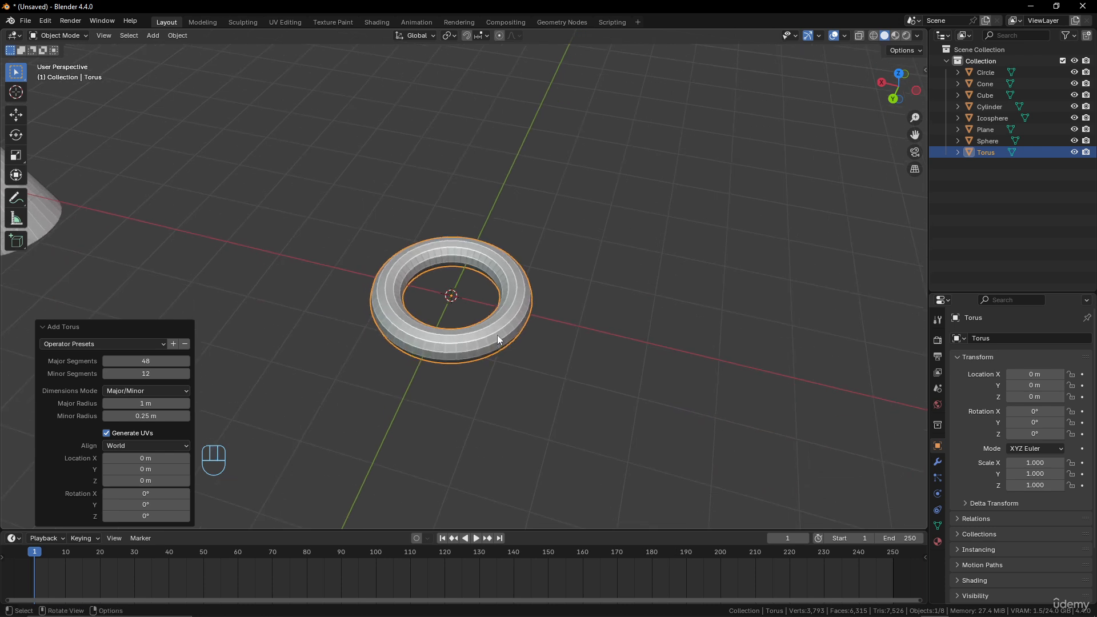
scroll(515, 323, up, 2)
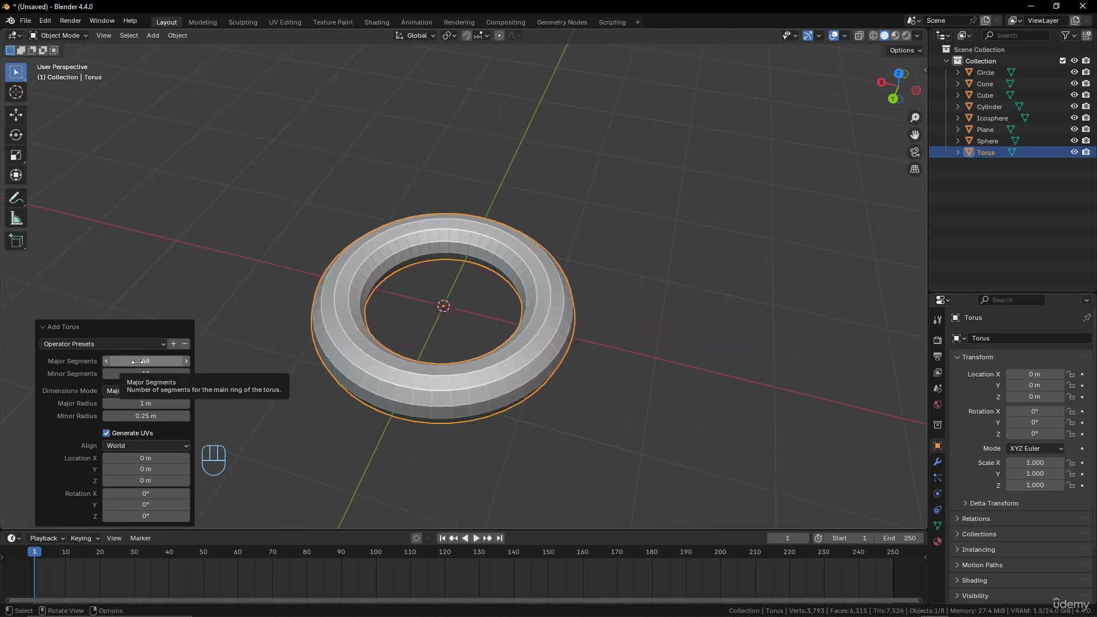
- Set the torus's Major Segments to 48, Minor Segments to 16, and Major Radius to 1.4 m
drag(137, 362, 171, 362)
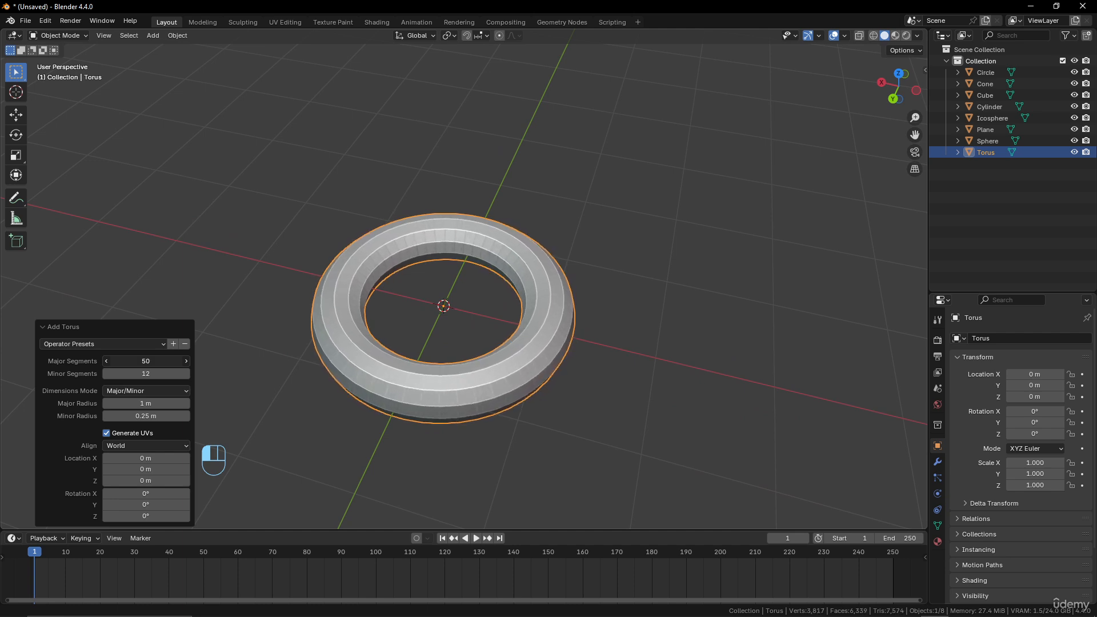
drag(146, 361, 289, 310)
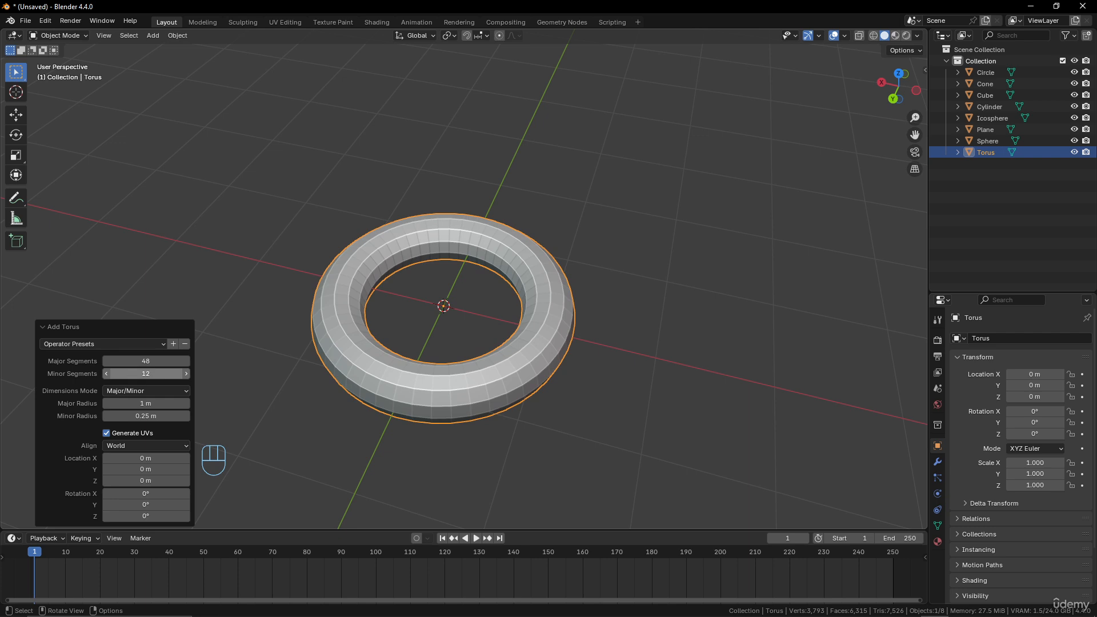
mouse_move(146, 373)
mouse_down()
mouse_move(169, 374)
mouse_move(140, 374)
mouse_move(154, 374)
mouse_up()
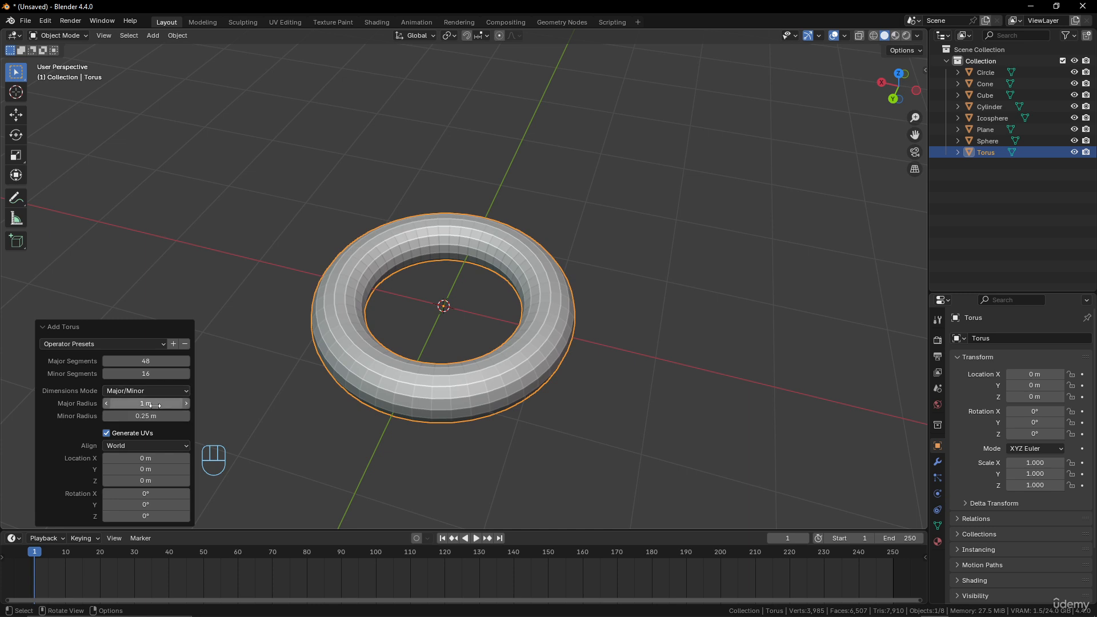
drag(121, 403, 156, 404)
- Draw annotation strokes across the torus, then undo them together with the torus
click(18, 198)
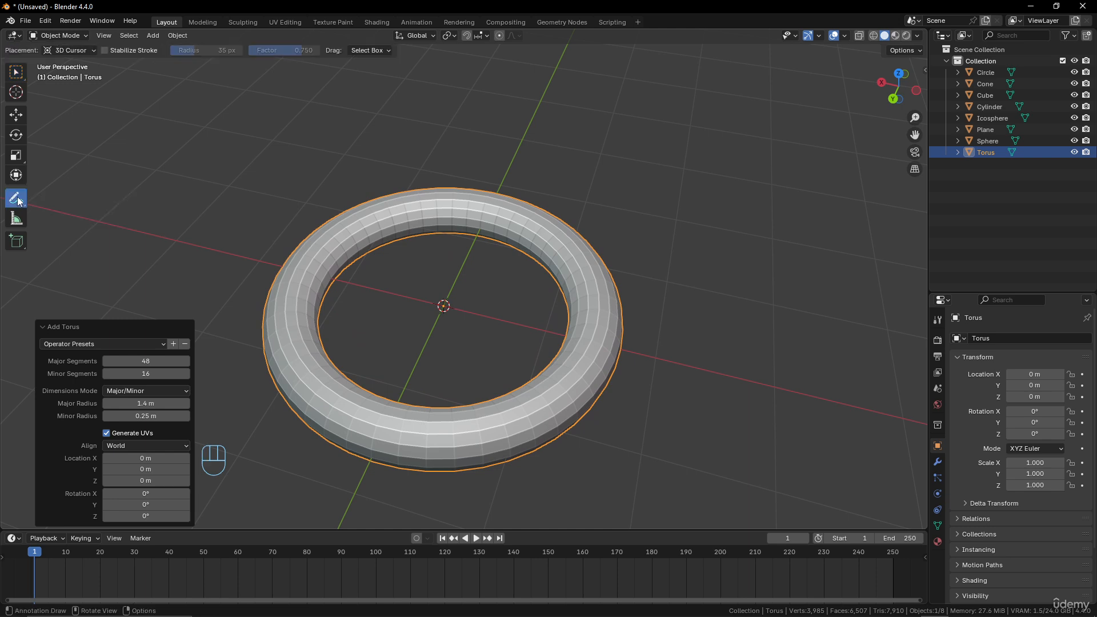
drag(445, 304, 623, 344)
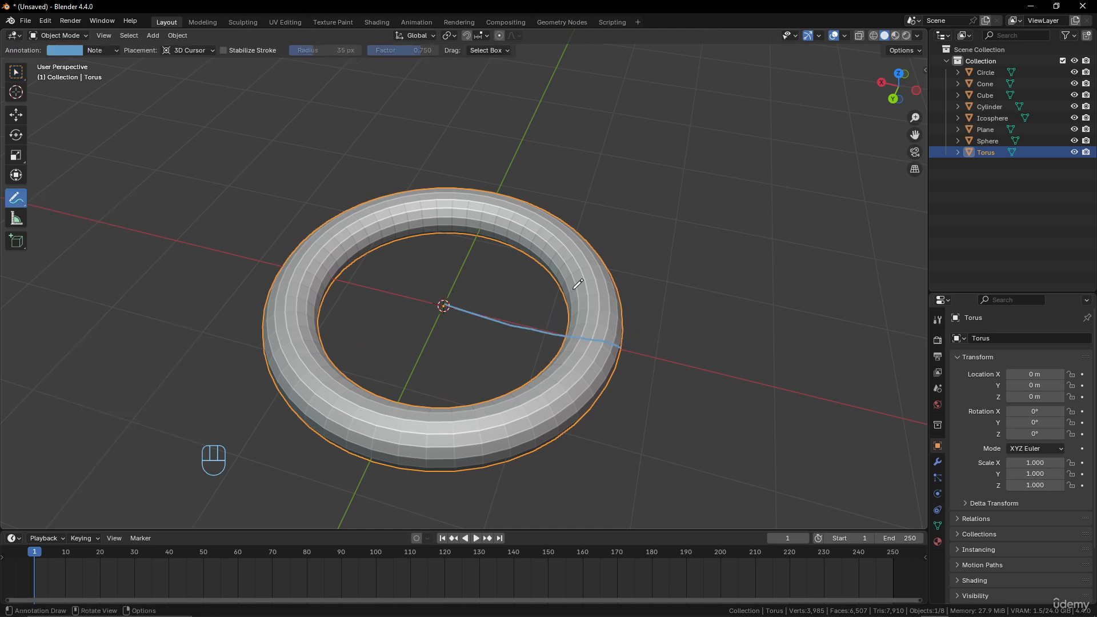
drag(559, 282, 605, 268)
key(ctrl+z)
key(ctrl+z)
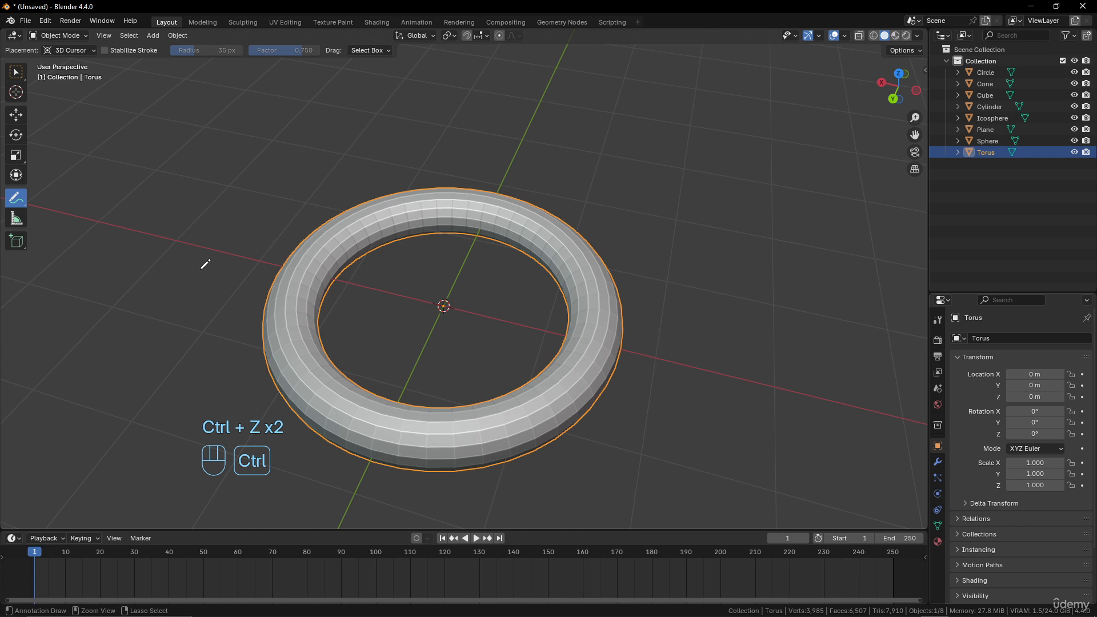
key(ctrl+z)
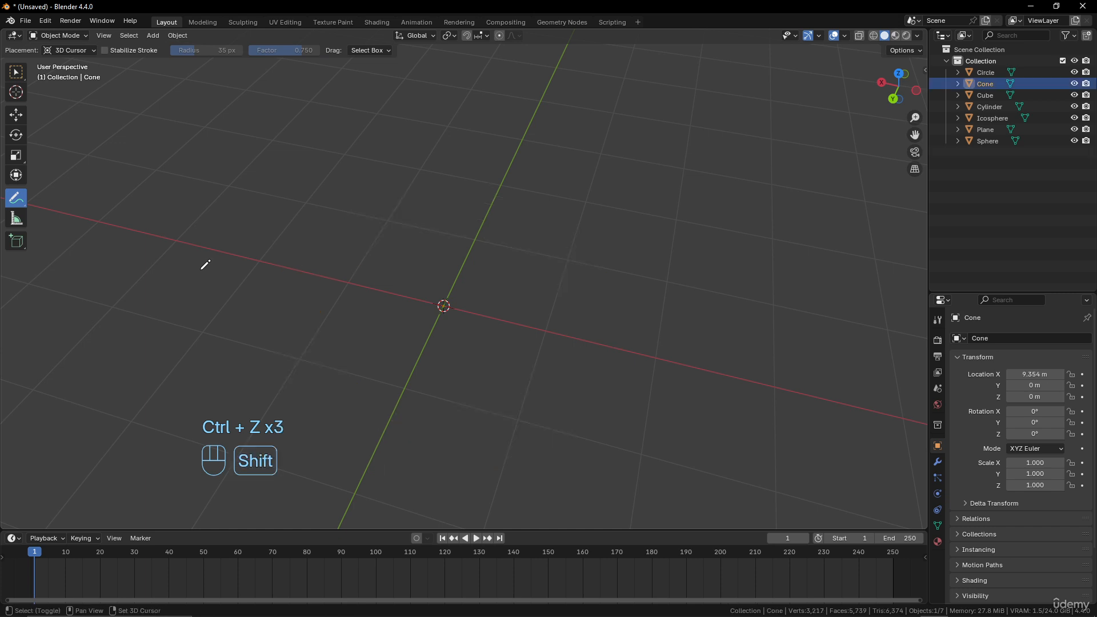
- Add a torus mesh again at the origin
key(shift+a)
mouse_move(200, 275)
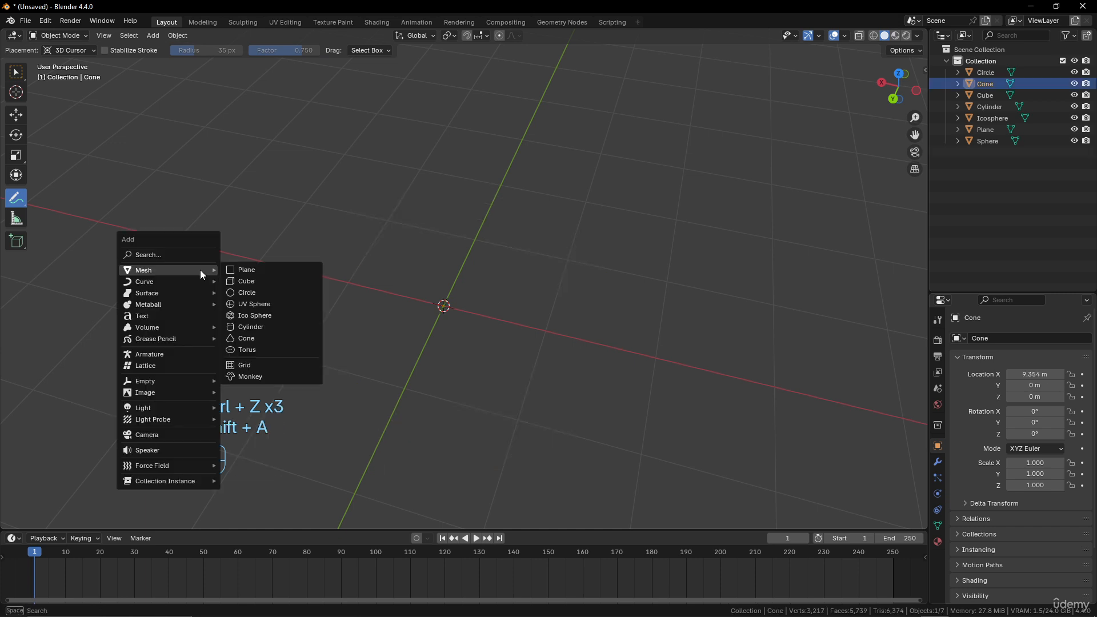
click(259, 349)
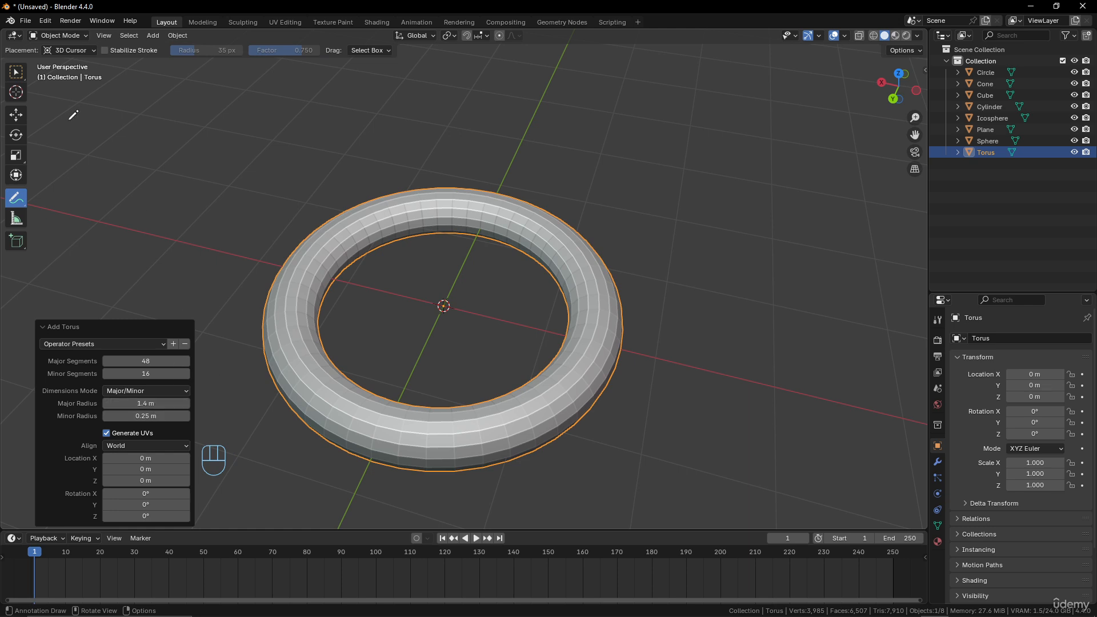
- Switch the torus's Dimensions Mode to Exterior/Interior with Exterior Radius 1.1 m and Interior Radius 0.85 m
click(17, 77)
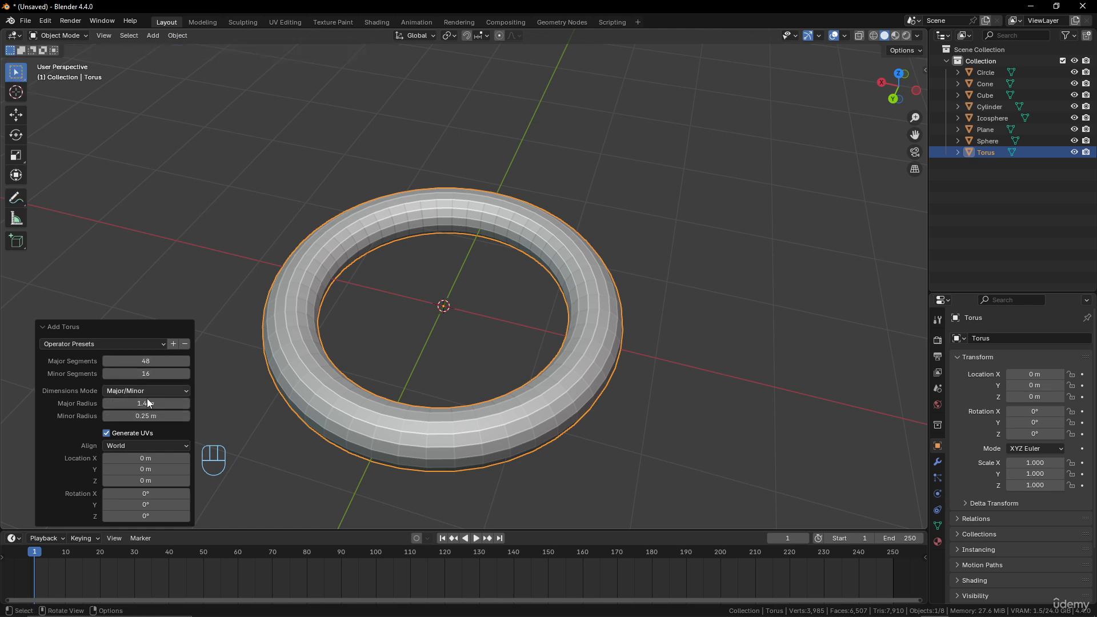
mouse_move(142, 404)
mouse_down()
mouse_move(121, 404)
mouse_move(166, 416)
mouse_move(150, 416)
mouse_up()
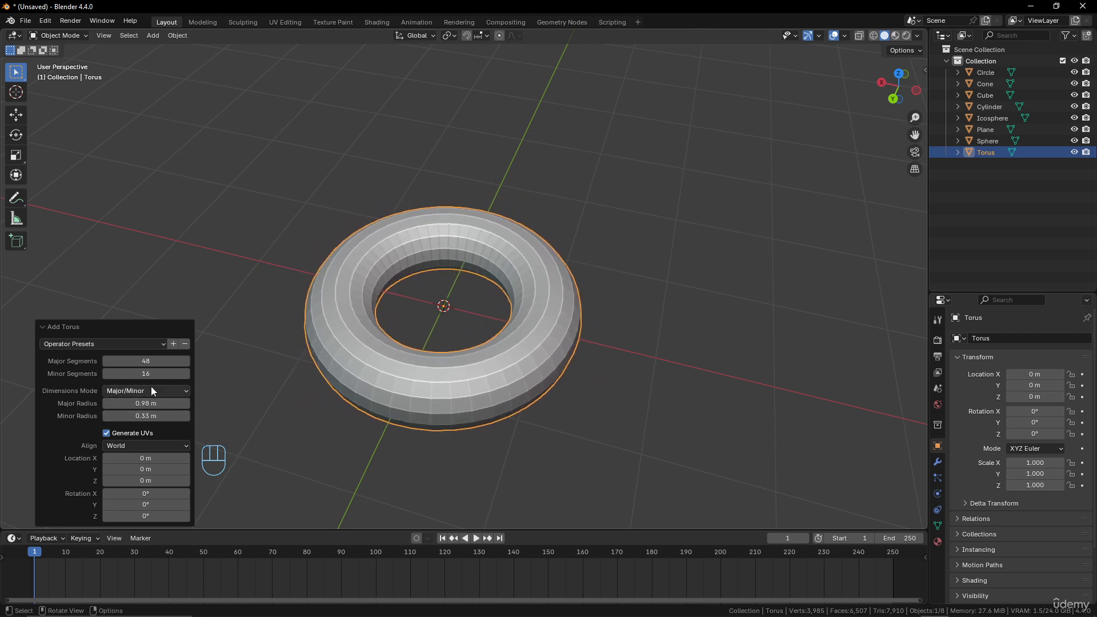
click(159, 390)
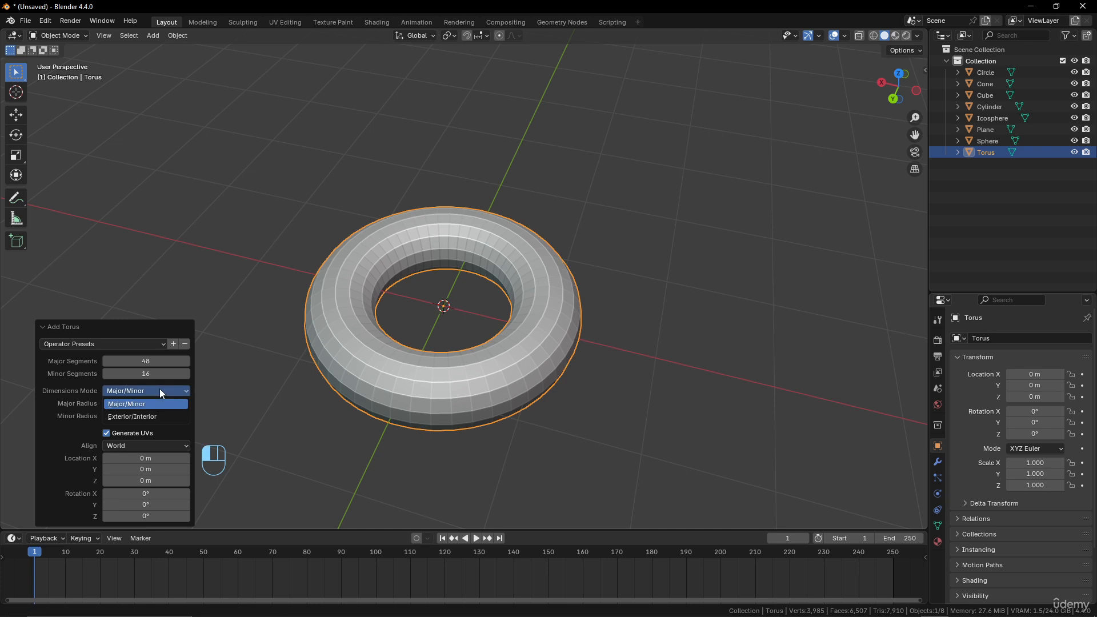
click(156, 417)
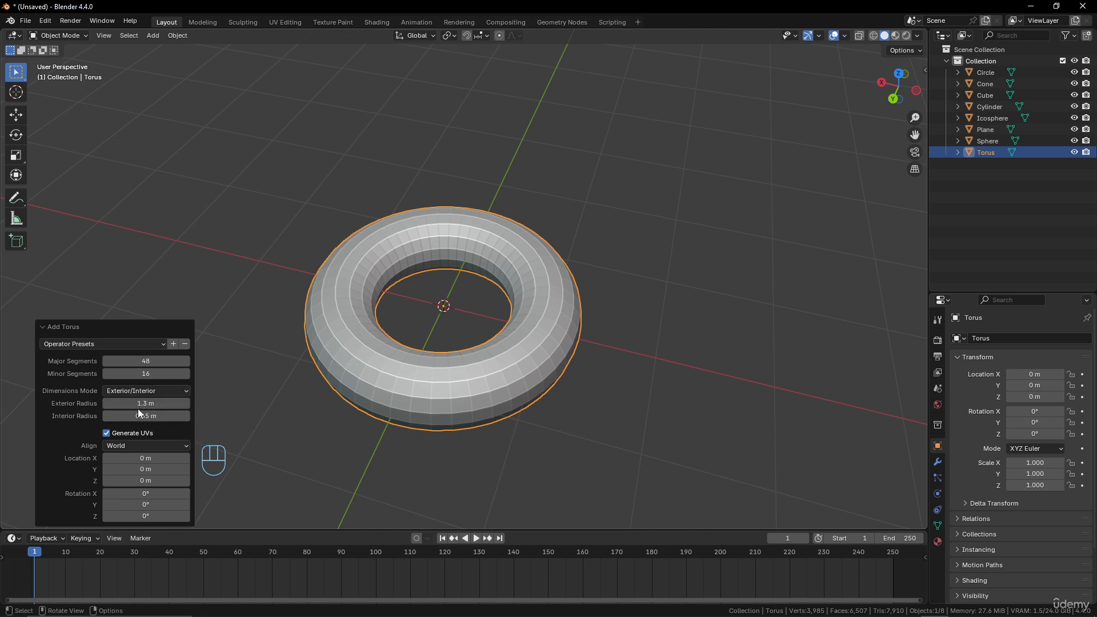
mouse_move(142, 403)
mouse_down()
mouse_move(172, 416)
mouse_move(146, 416)
mouse_move(171, 416)
mouse_move(158, 416)
mouse_up()
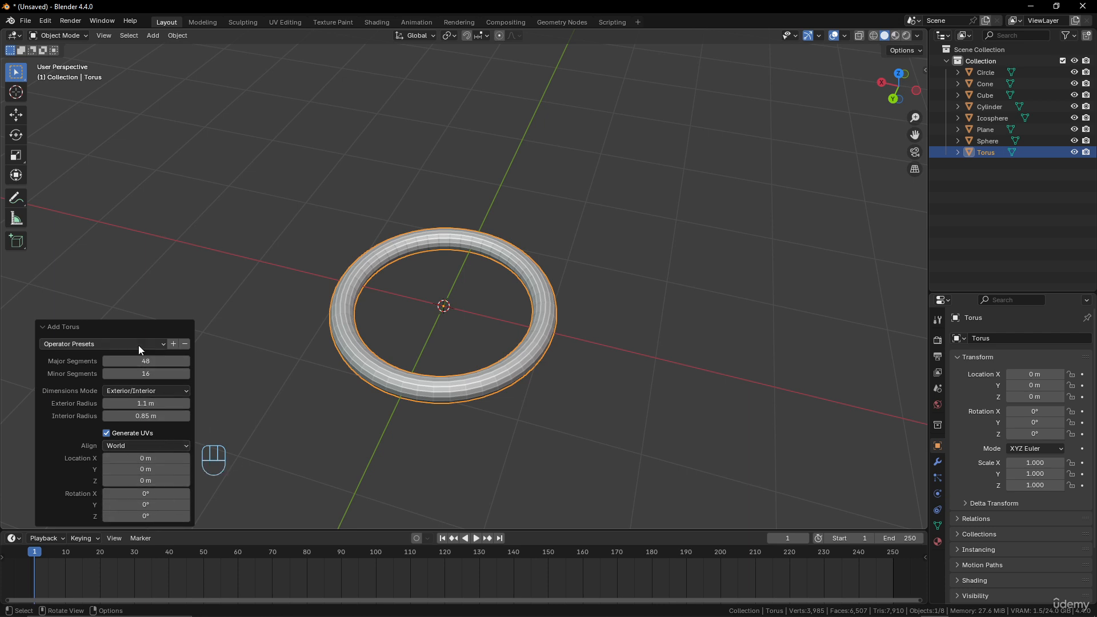
- Move the torus along the X axis to about 5.59 m
scroll(485, 307, down, 3)
key(g)
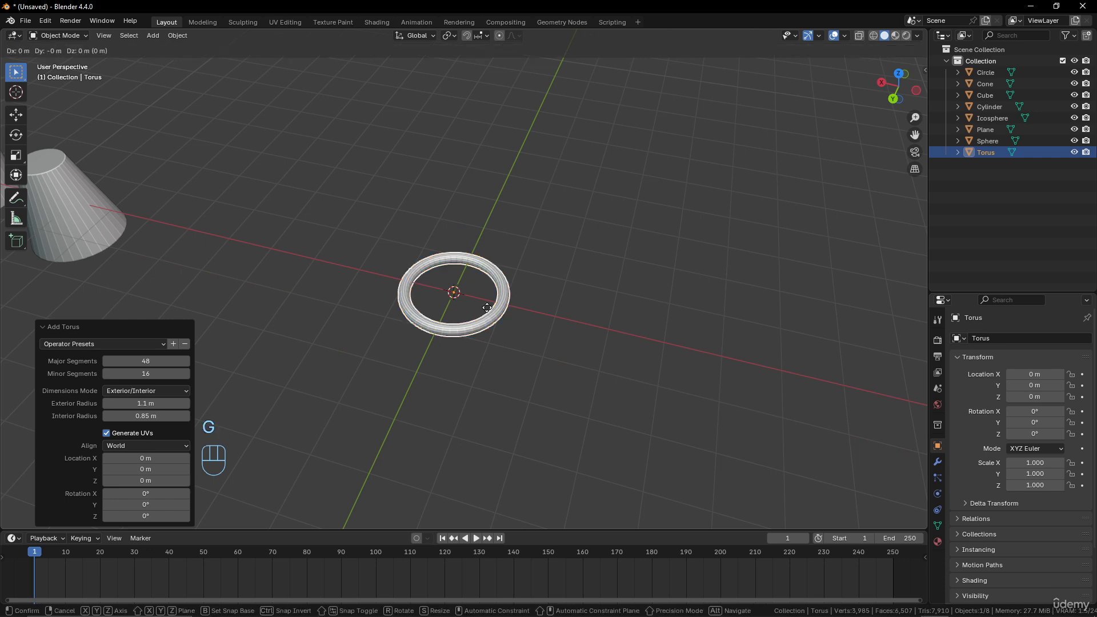
key(x)
click(240, 282)
middle_drag(244, 283, 320, 287)
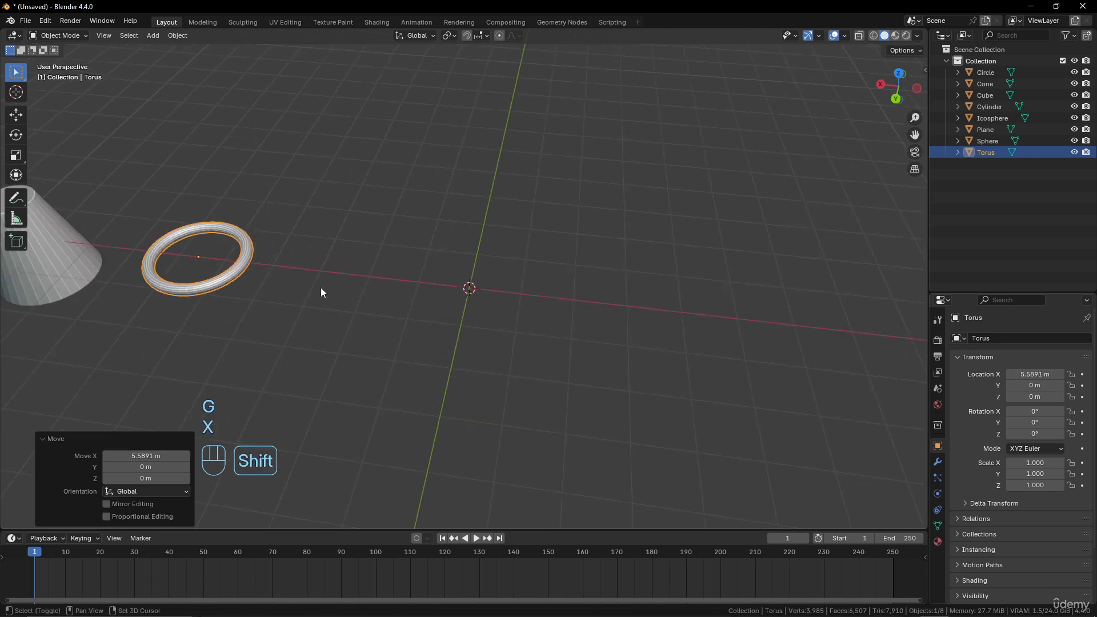
key(shift+z)
key(z)
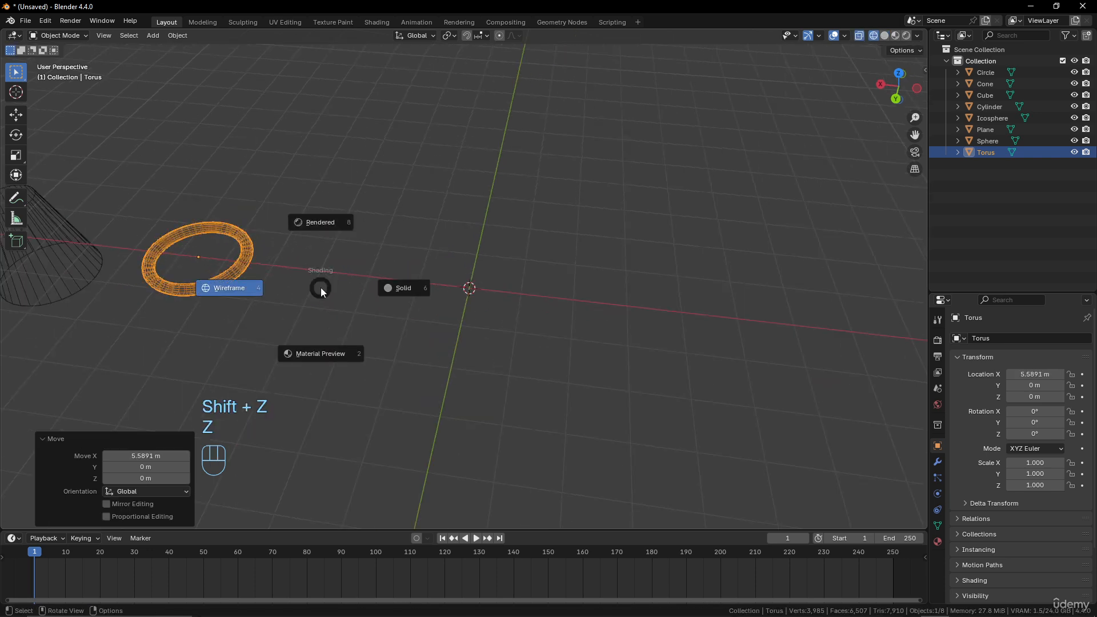
click(372, 292)
- Add a grid mesh at the origin
key(shift+a)
mouse_move(373, 294)
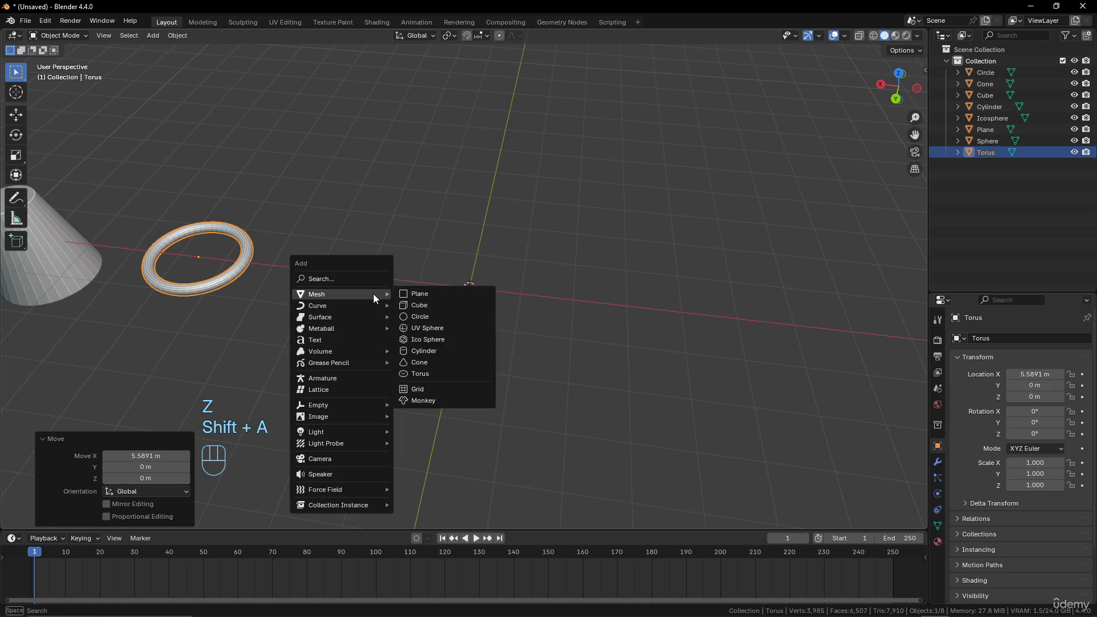
click(431, 390)
- Zoom out and orbit to examine the row of primitives along the X axis and the new grid
scroll(517, 338, up, 5)
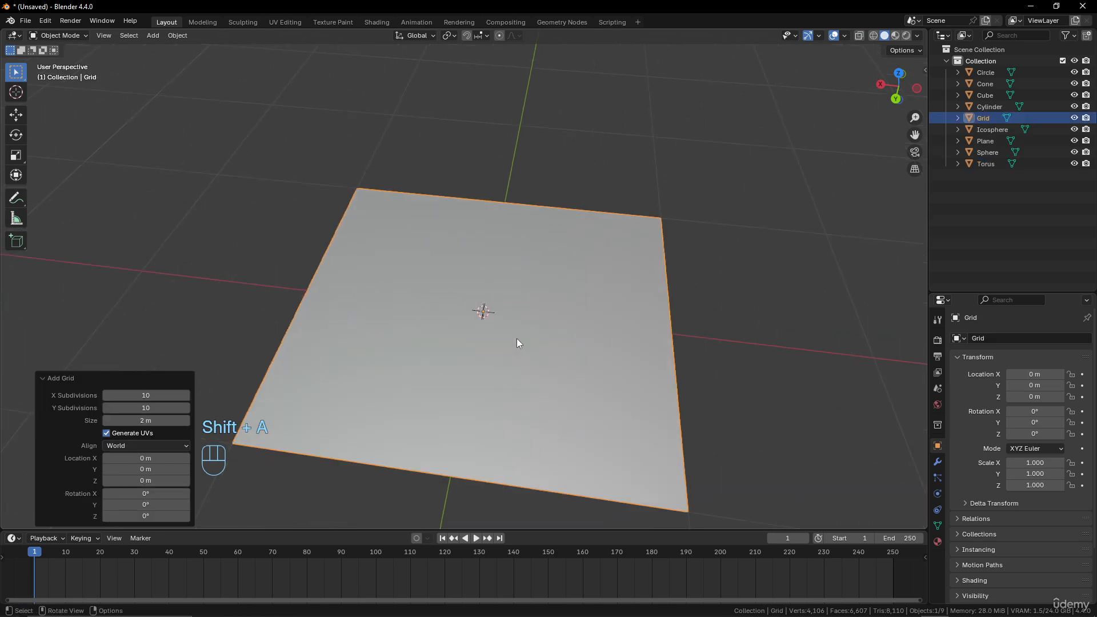
scroll(515, 341, down, 3)
scroll(516, 341, down, 4)
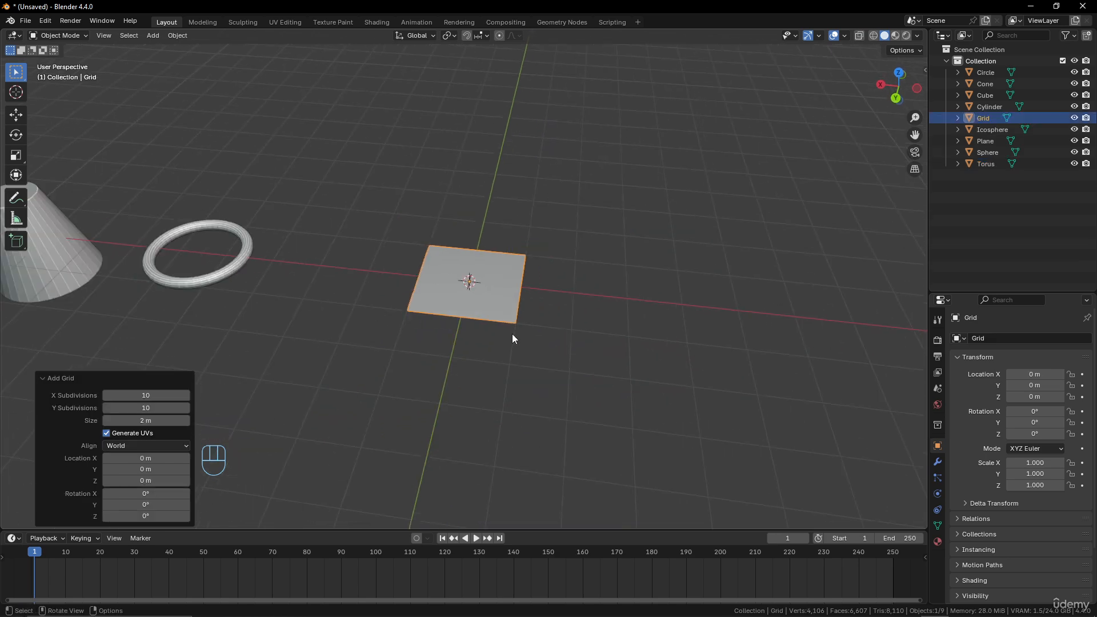
middle_drag(512, 334, 535, 260)
scroll(440, 278, down, 9)
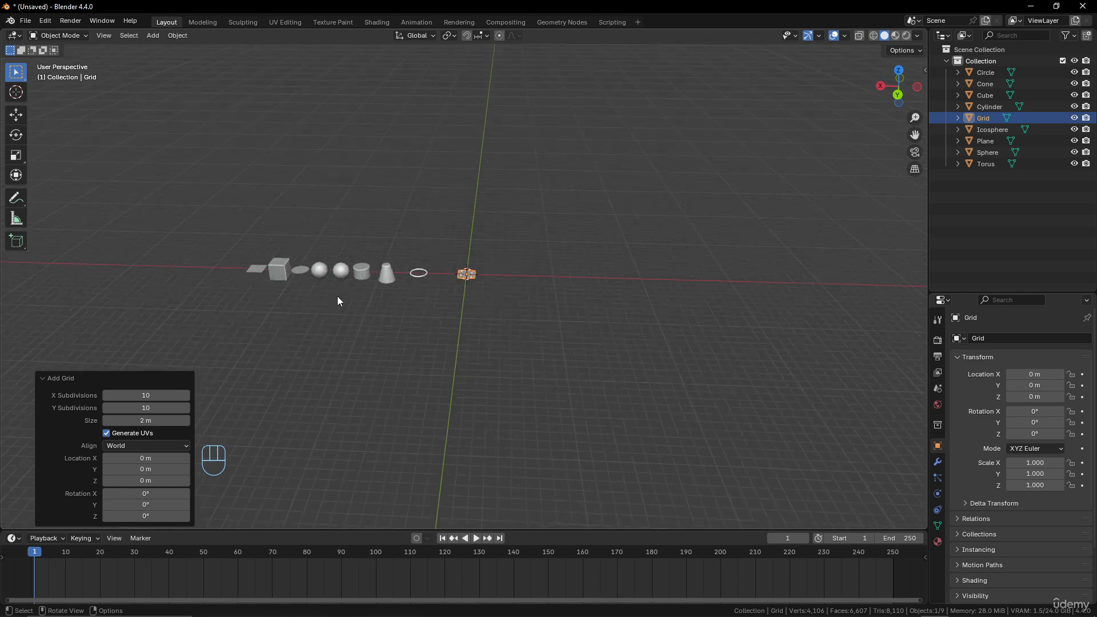
scroll(246, 291, up, 2)
scroll(98, 268, up, 1)
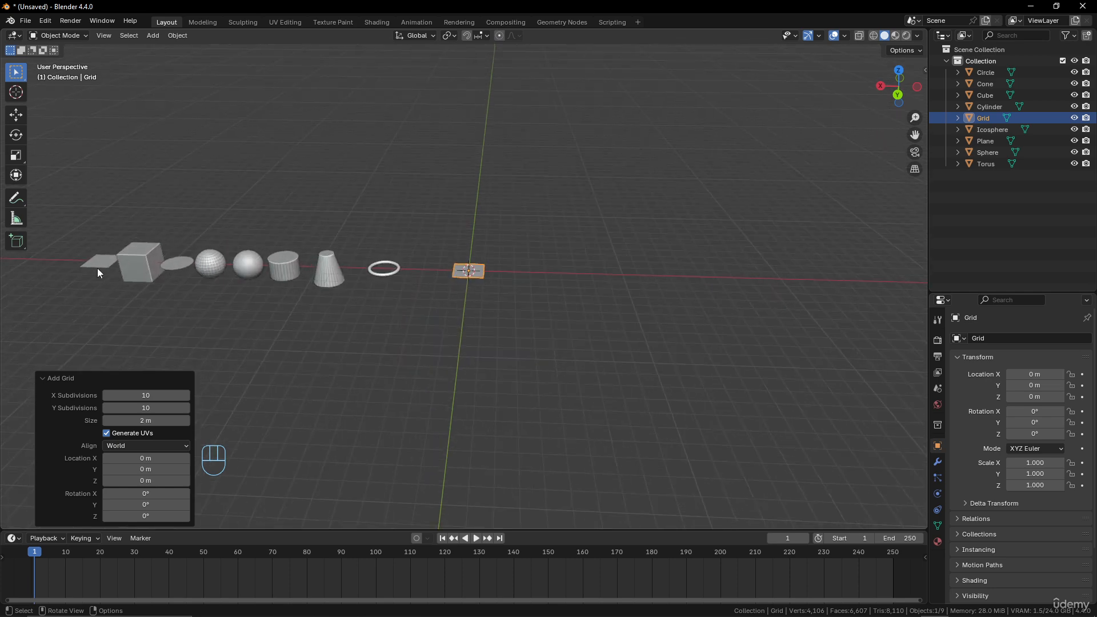
scroll(452, 266, up, 8)
middle_drag(530, 252, 536, 287)
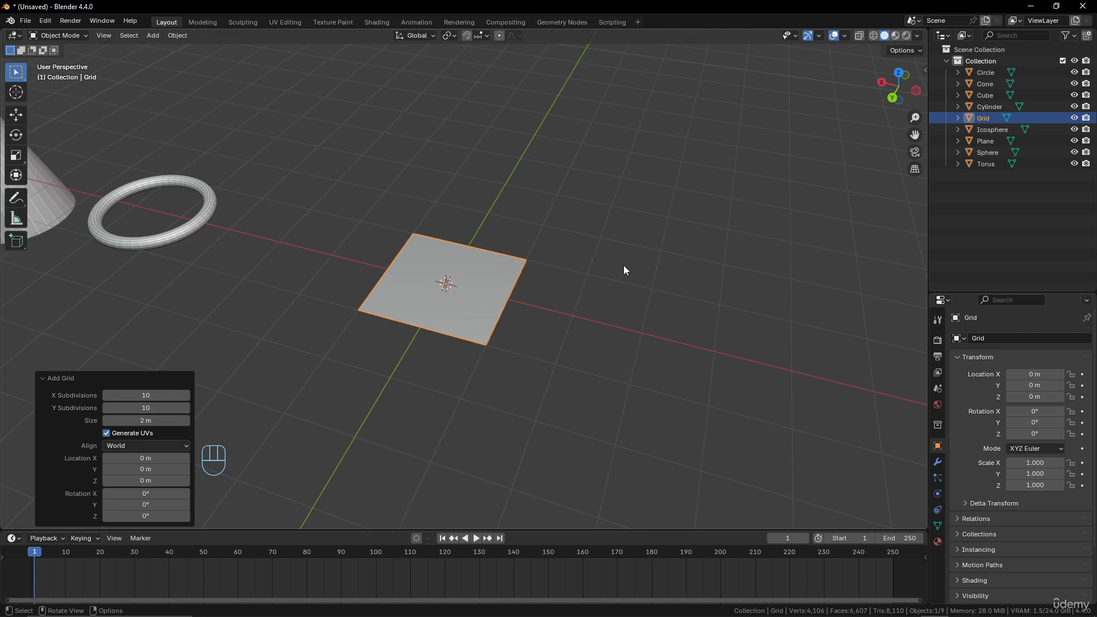
- Switch to wireframe shading to view the grid's subdivisions, then return to solid shading
click(818, 36)
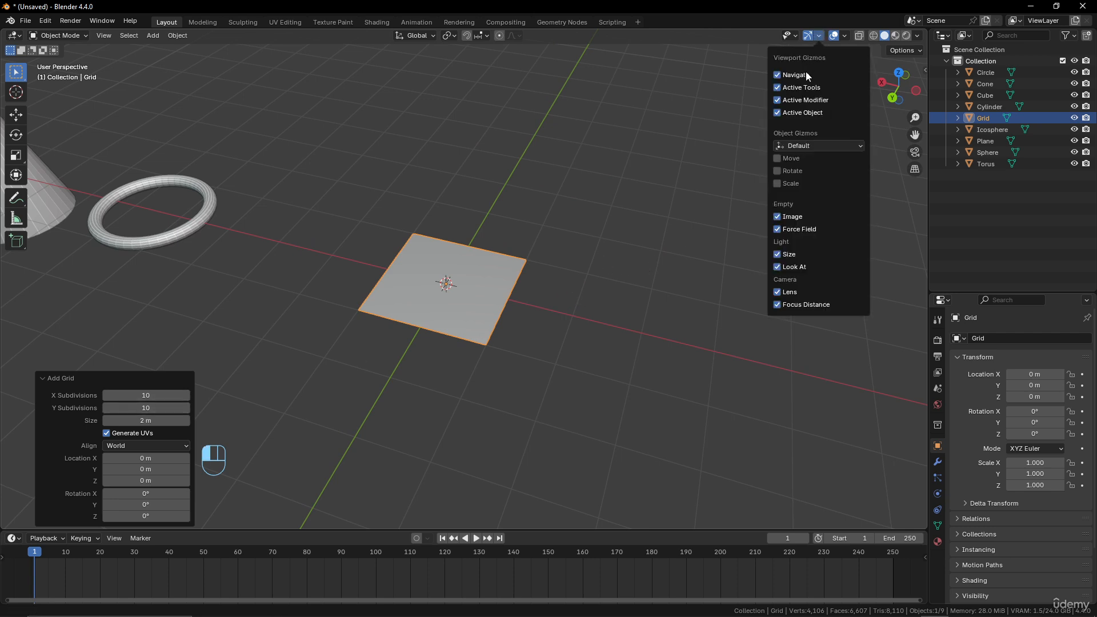
key(z)
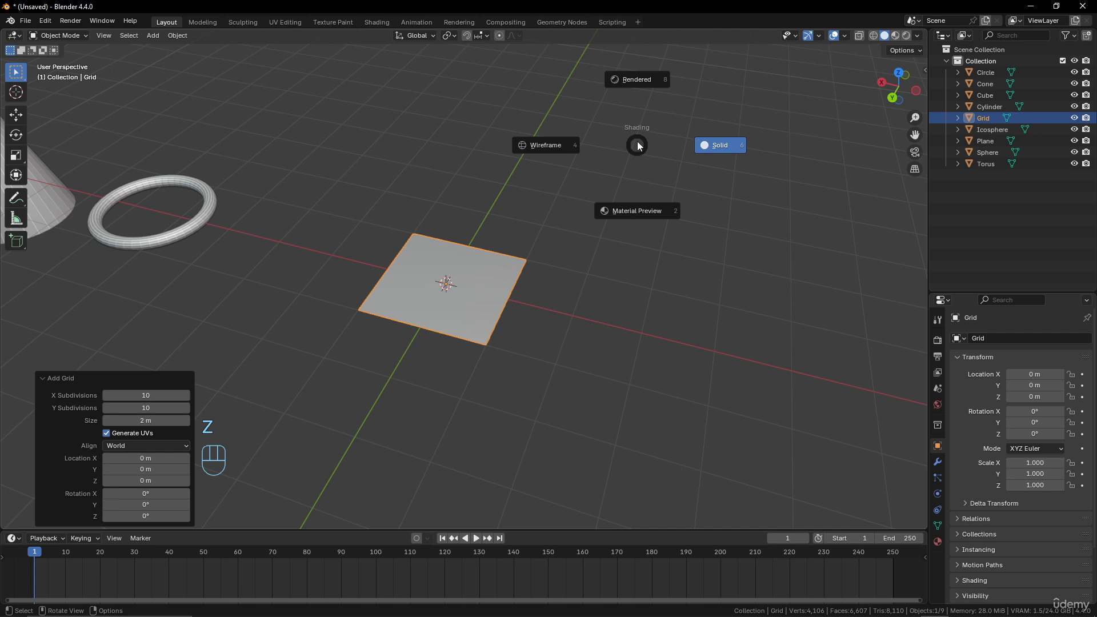
click(551, 146)
scroll(484, 260, up, 3)
key(z)
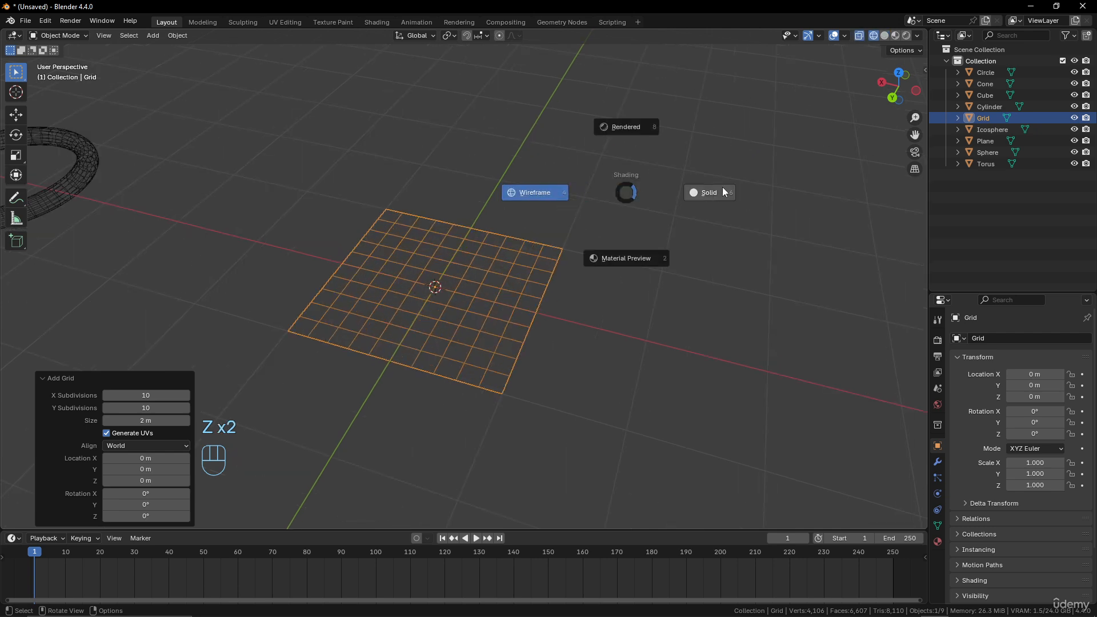
click(715, 190)
- Enable the wireframe geometry overlay in the viewport
click(845, 36)
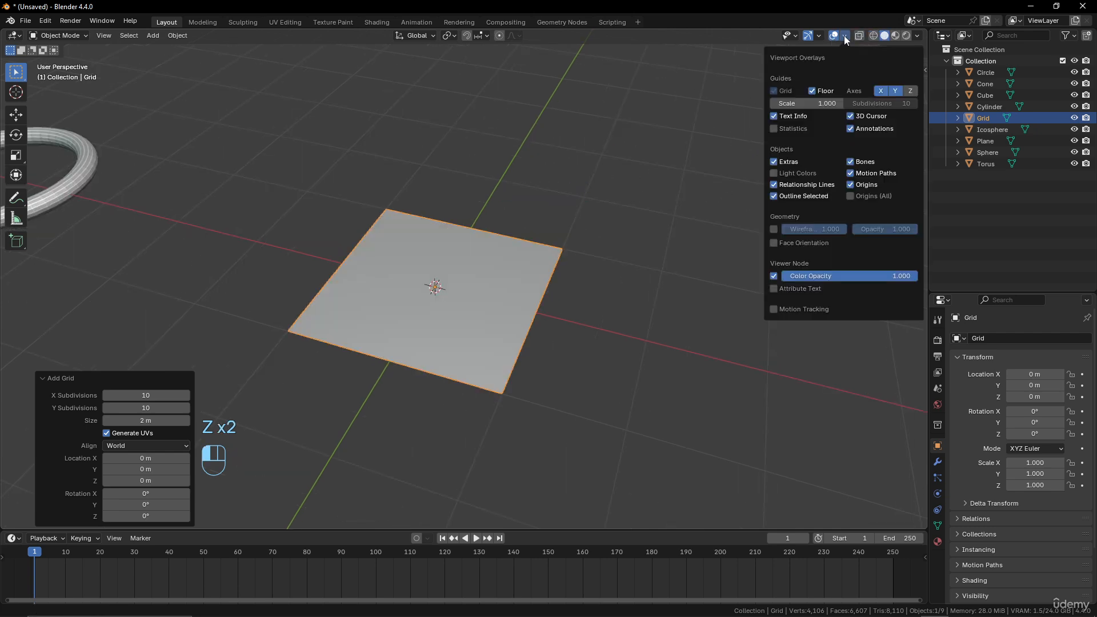
click(775, 229)
scroll(492, 298, up, 3)
mouse_move(512, 297)
middle_down()
mouse_move(527, 269)
mouse_move(511, 288)
middle_up()
scroll(522, 269, down, 5)
scroll(511, 288, up, 1)
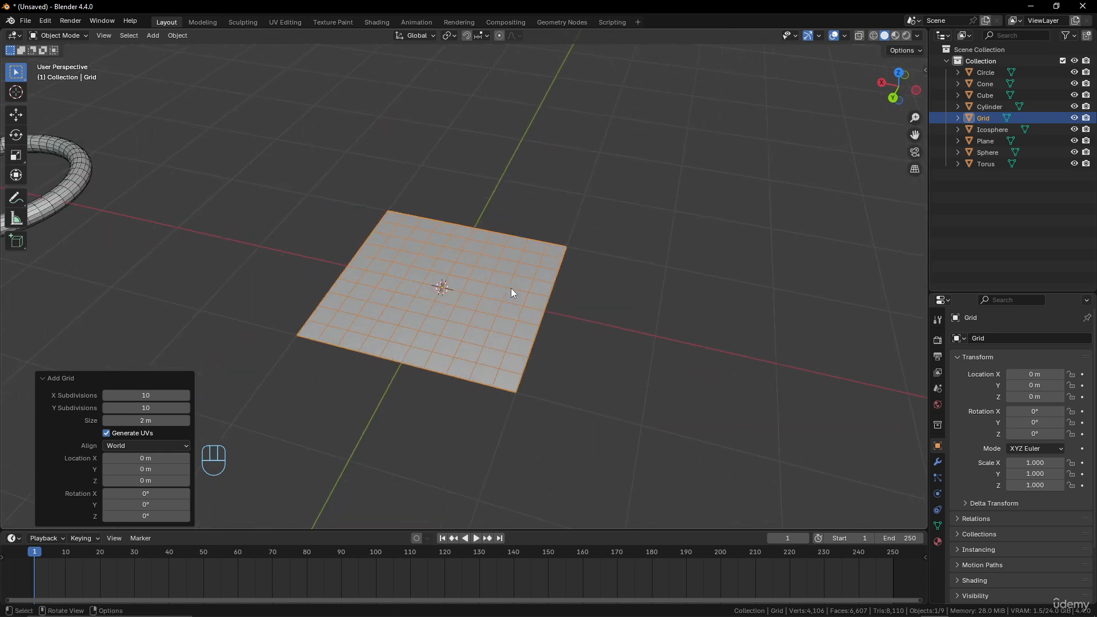
- Set the grid's X Subdivisions and Y Subdivisions to 20
click(145, 395)
text(20)
key(Return)
click(141, 409)
text(20)
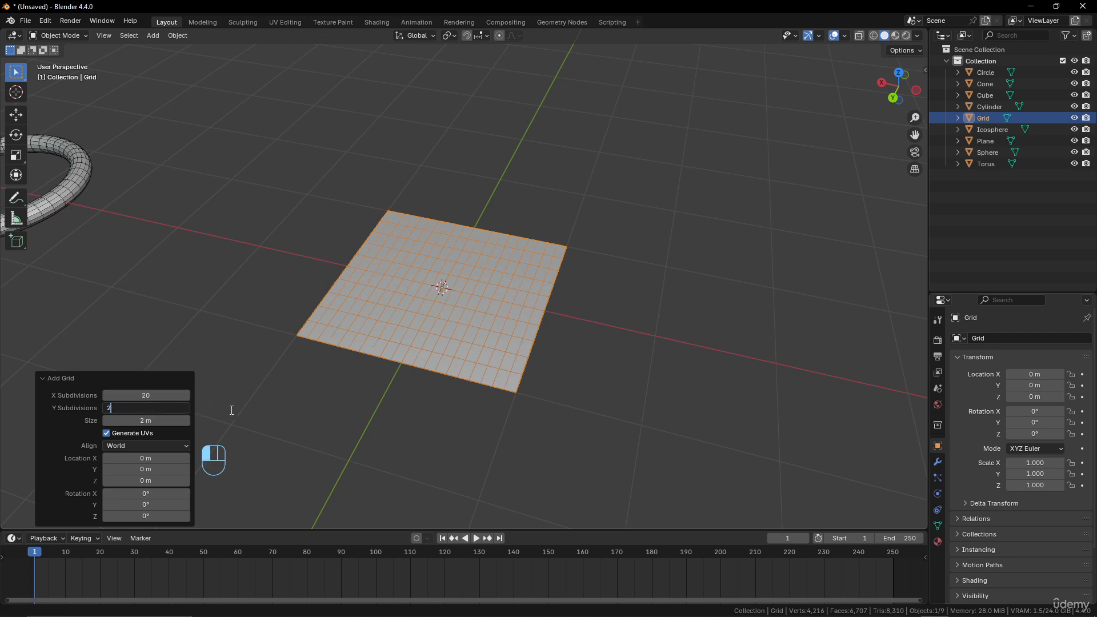
key(Return)
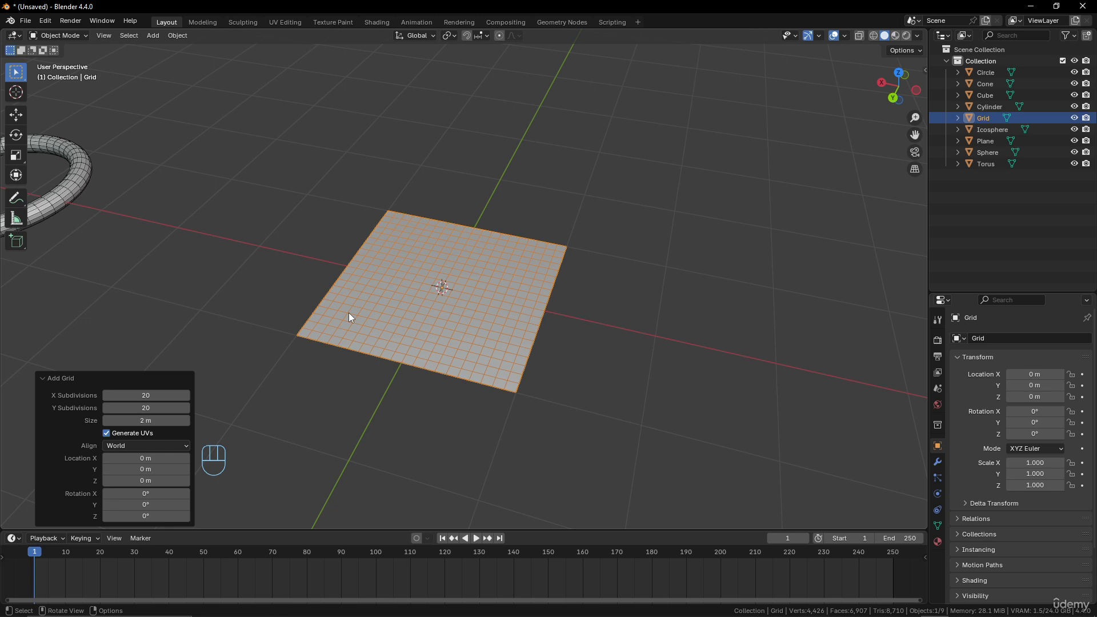
- Set the grid's X Subdivisions and Y Subdivisions to 250
middle_drag(349, 314, 464, 315)
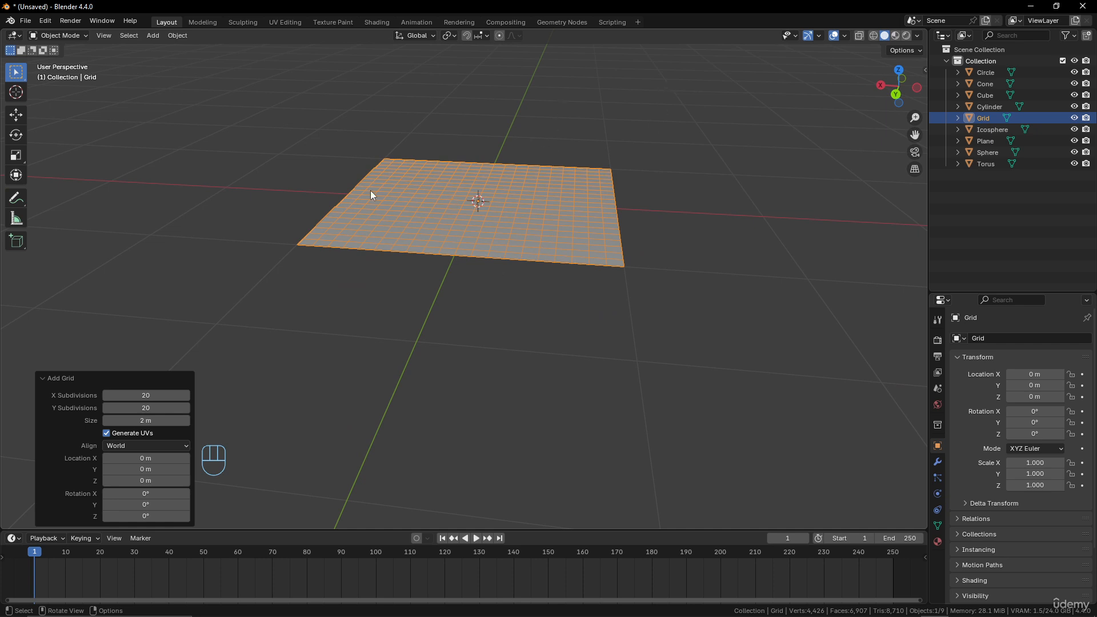
click(146, 395)
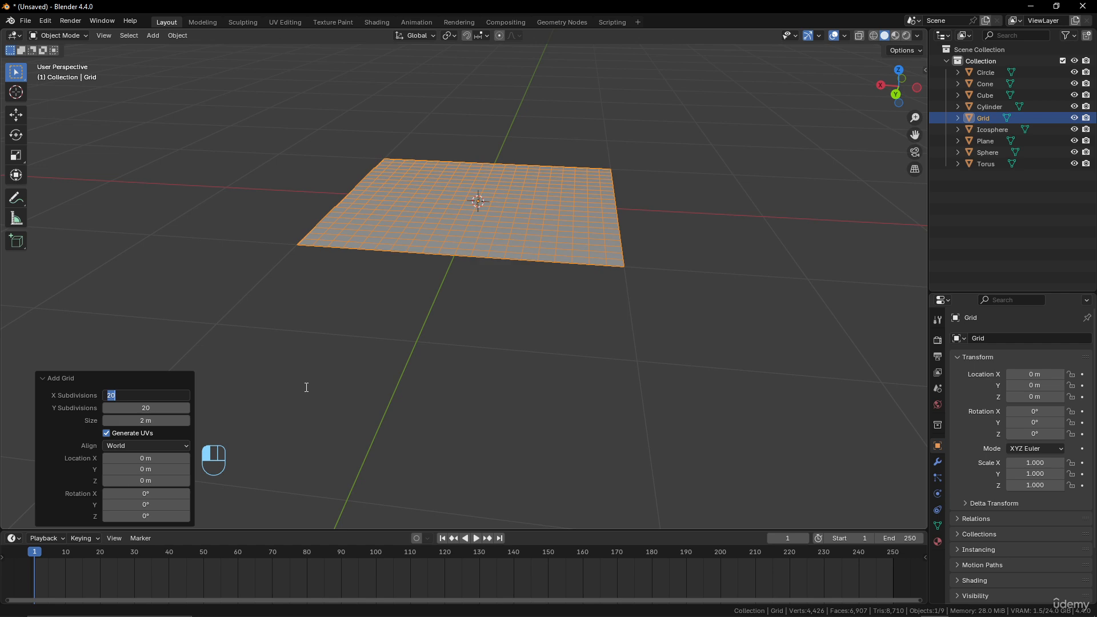
text(250)
key(Return)
click(138, 408)
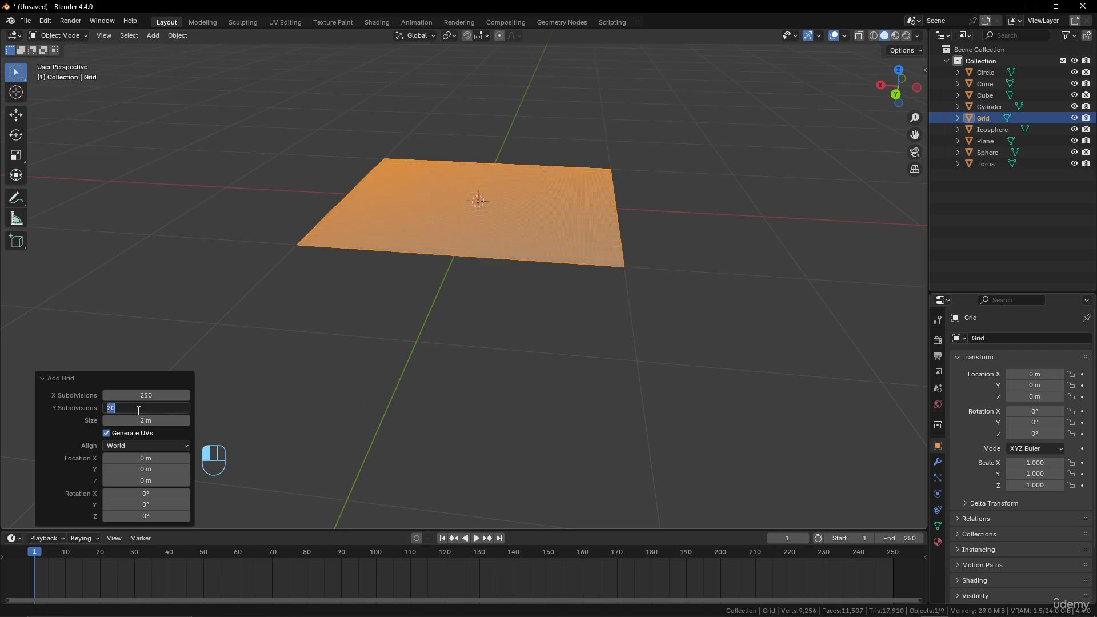
text(250)
key(Return)
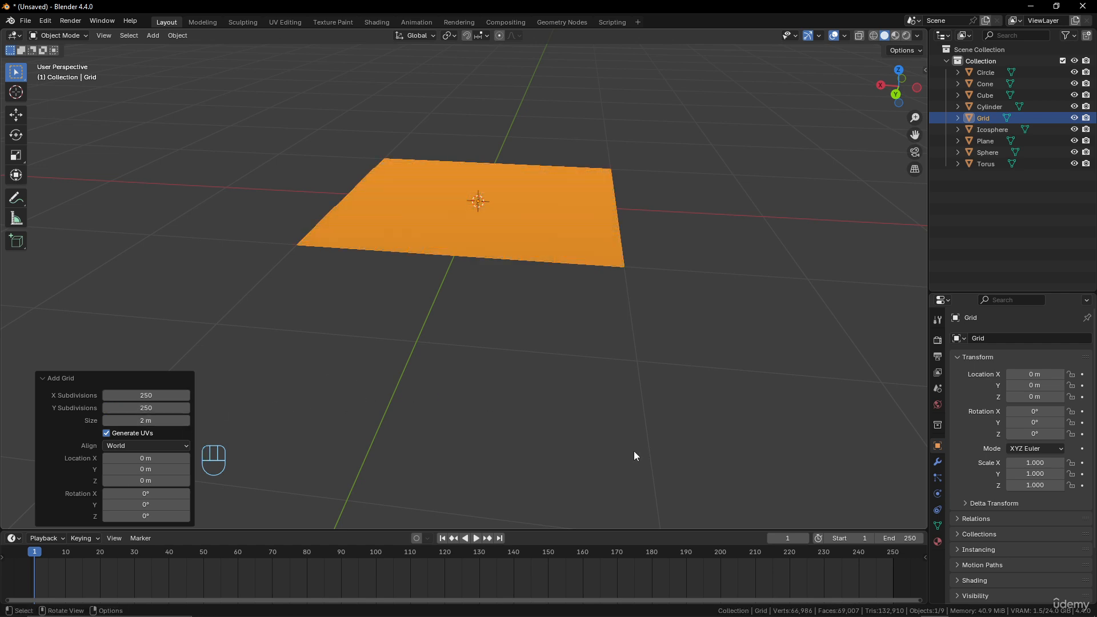
- Set the grid's X Subdivisions and Y Subdivisions to 16
scroll(569, 398, up, 6)
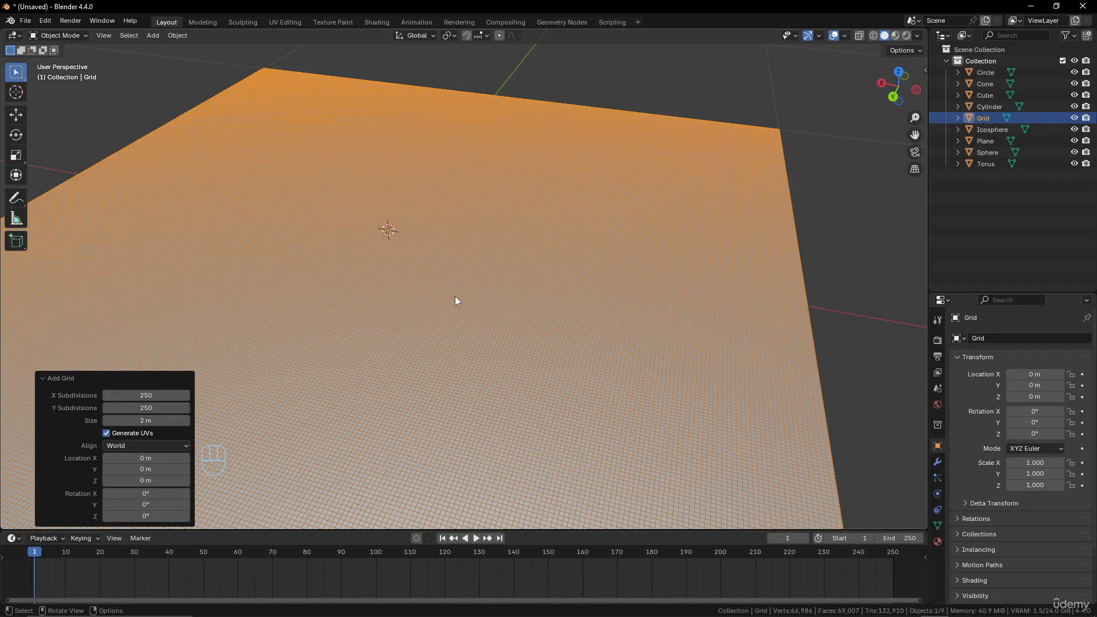
click(157, 394)
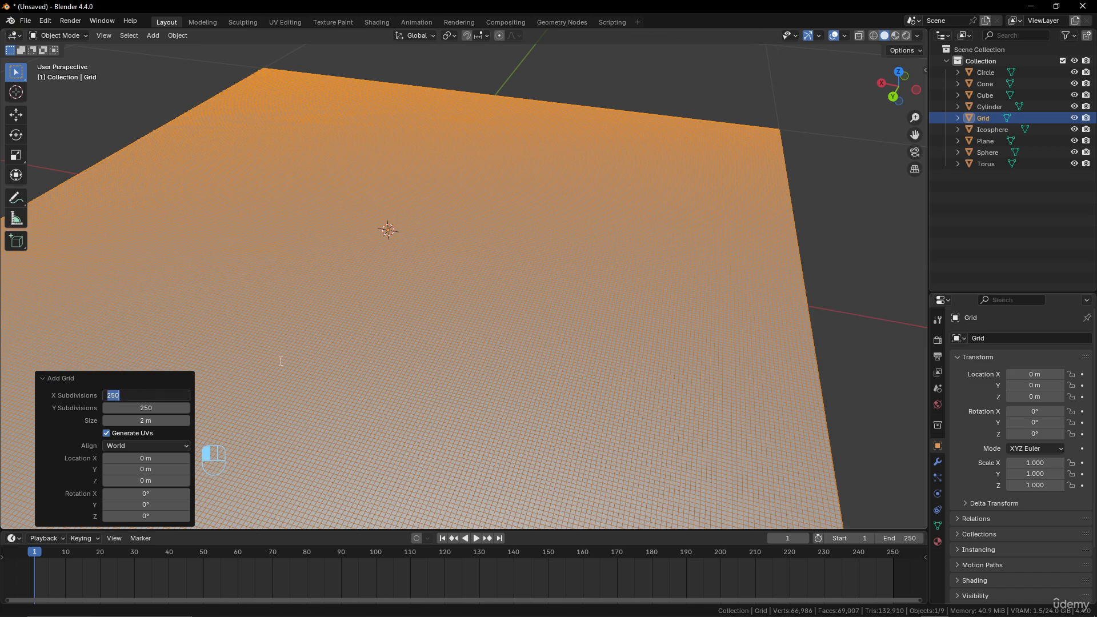
text(16)
double_click(140, 409)
text(16)
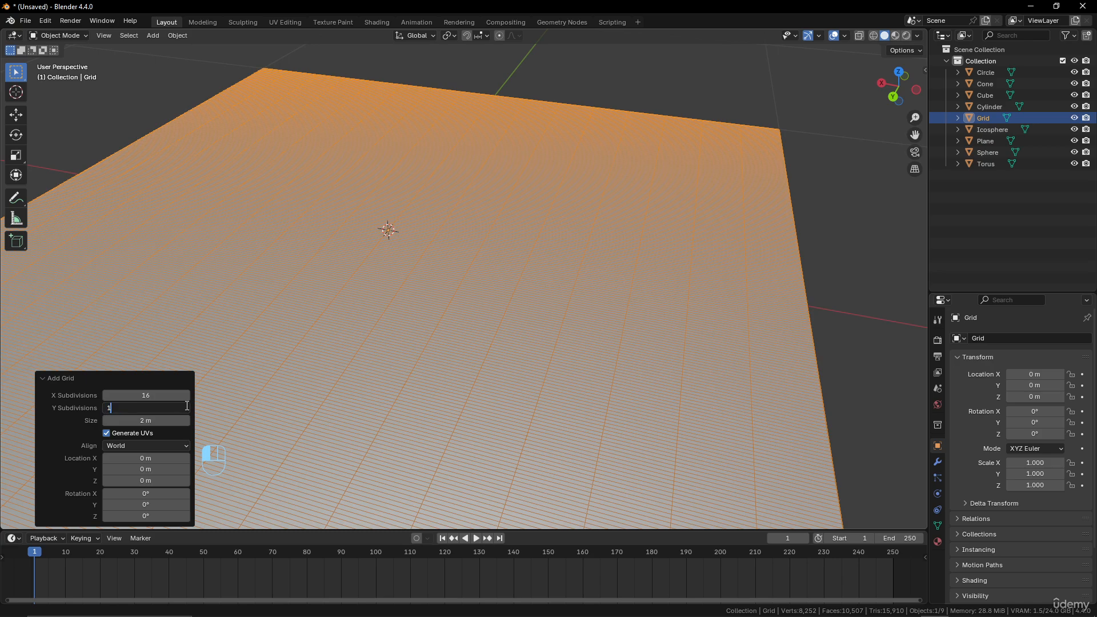
key(Return)
- Move the grid along the X axis to about 2.9 m
scroll(366, 321, down, 6)
scroll(370, 321, up, 3)
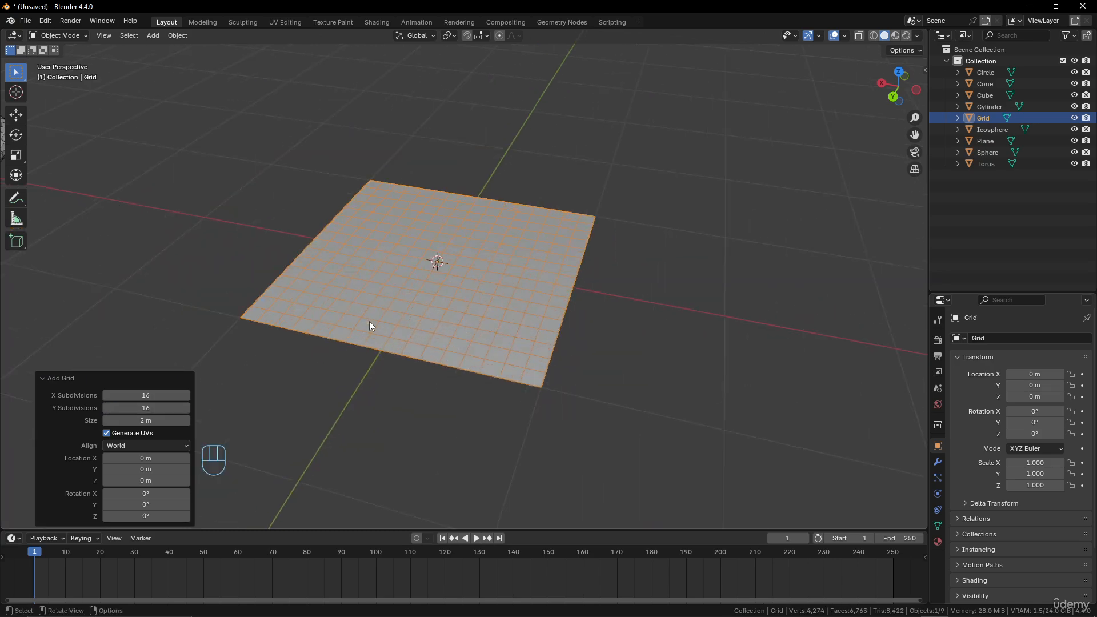
scroll(370, 322, down, 5)
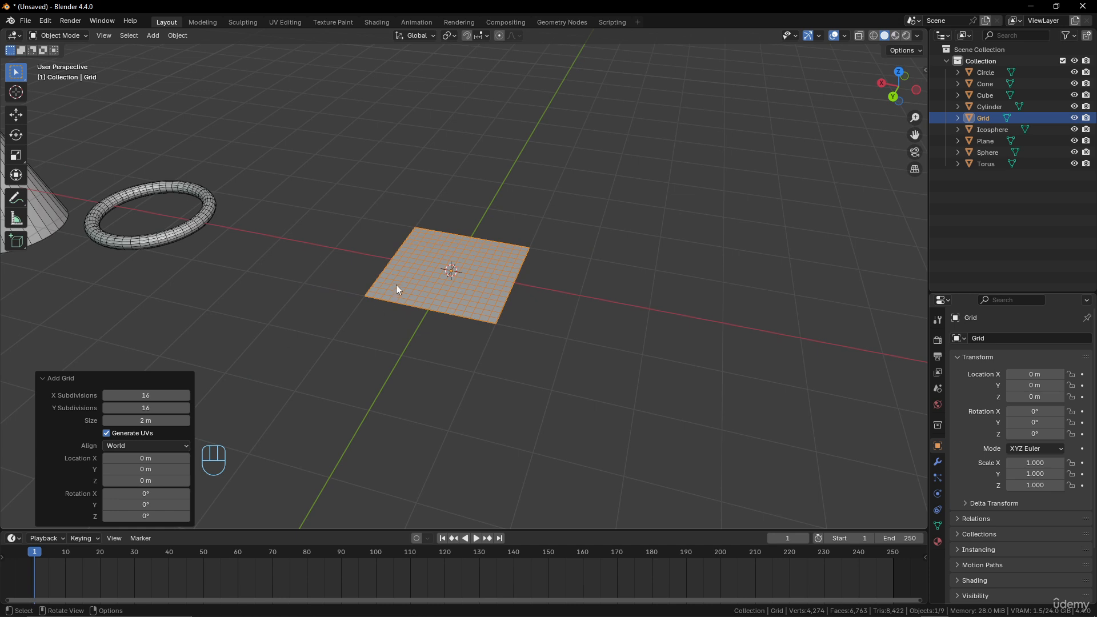
key(g)
key(x)
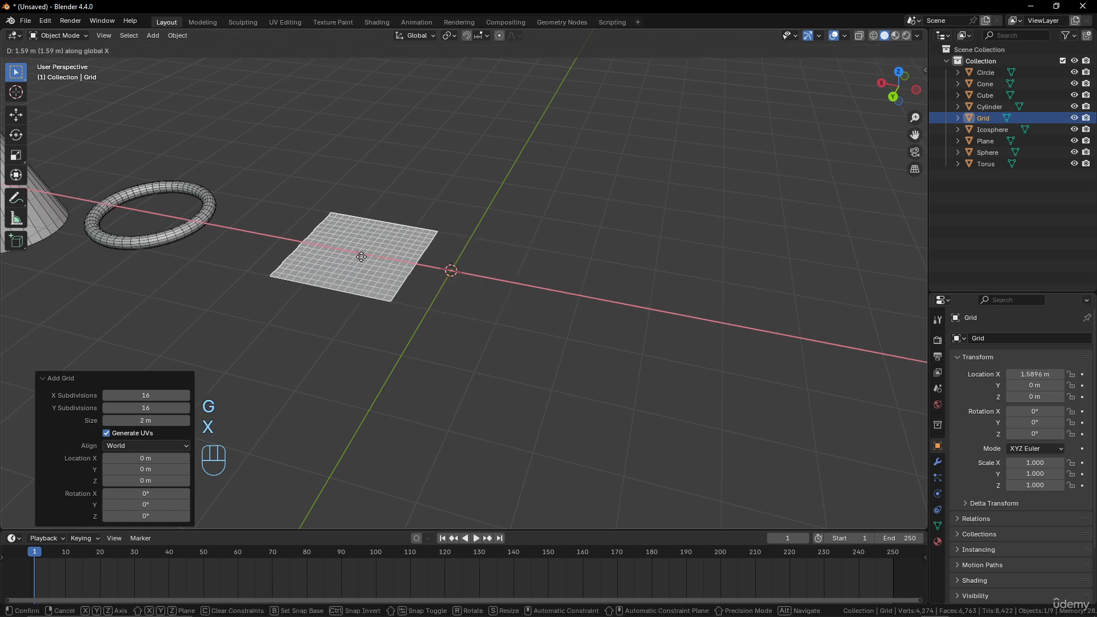
click(302, 243)
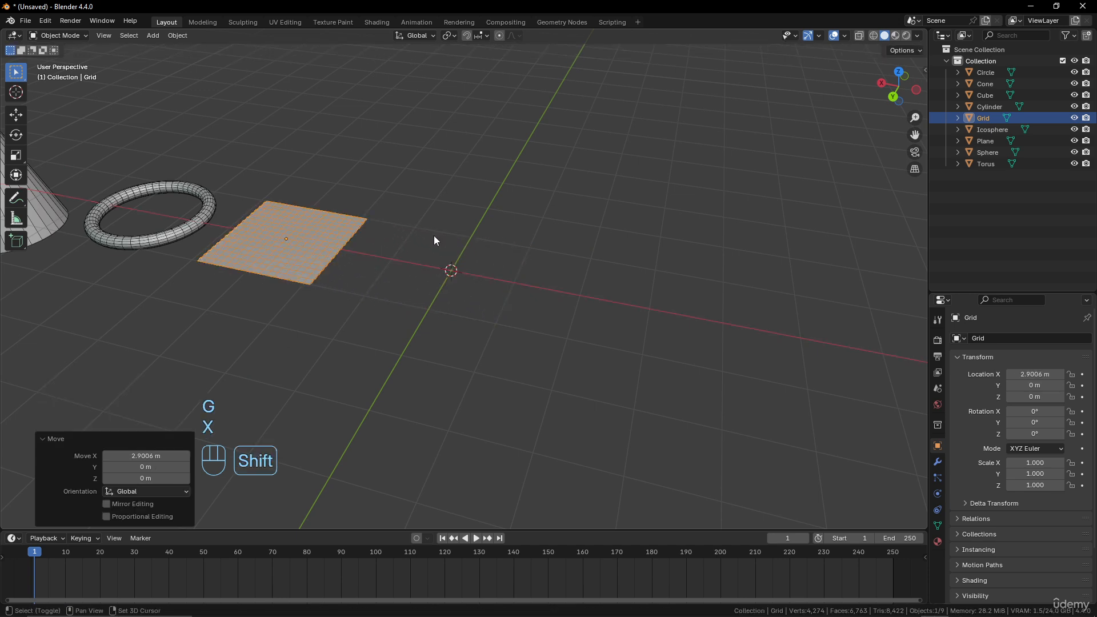
- Add a Monkey mesh at the origin
key(shift+a)
mouse_move(434, 235)
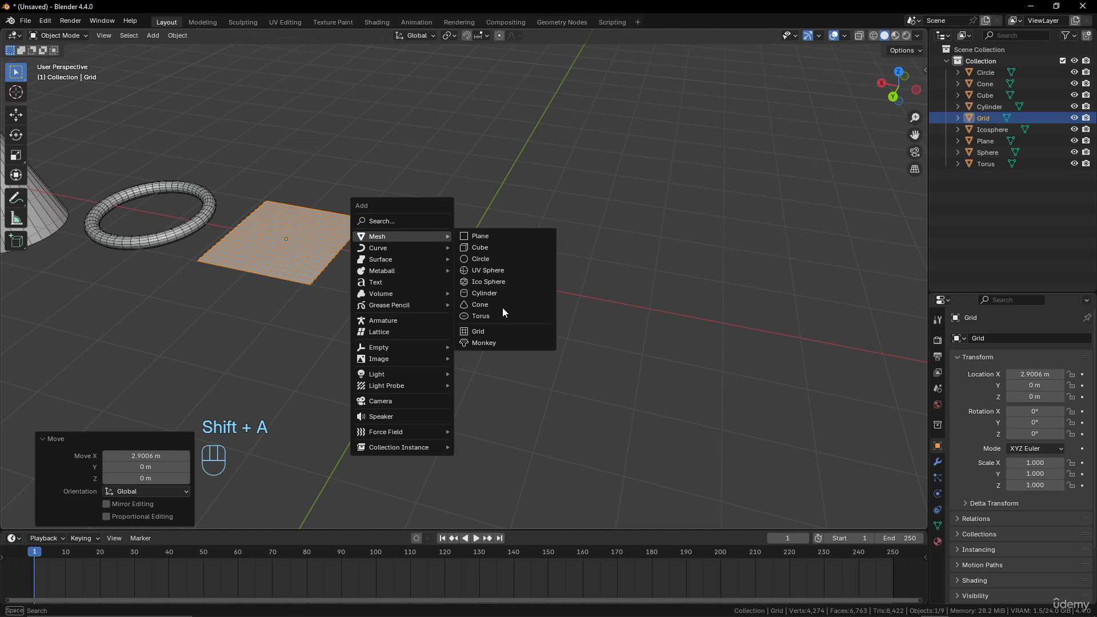
click(495, 342)
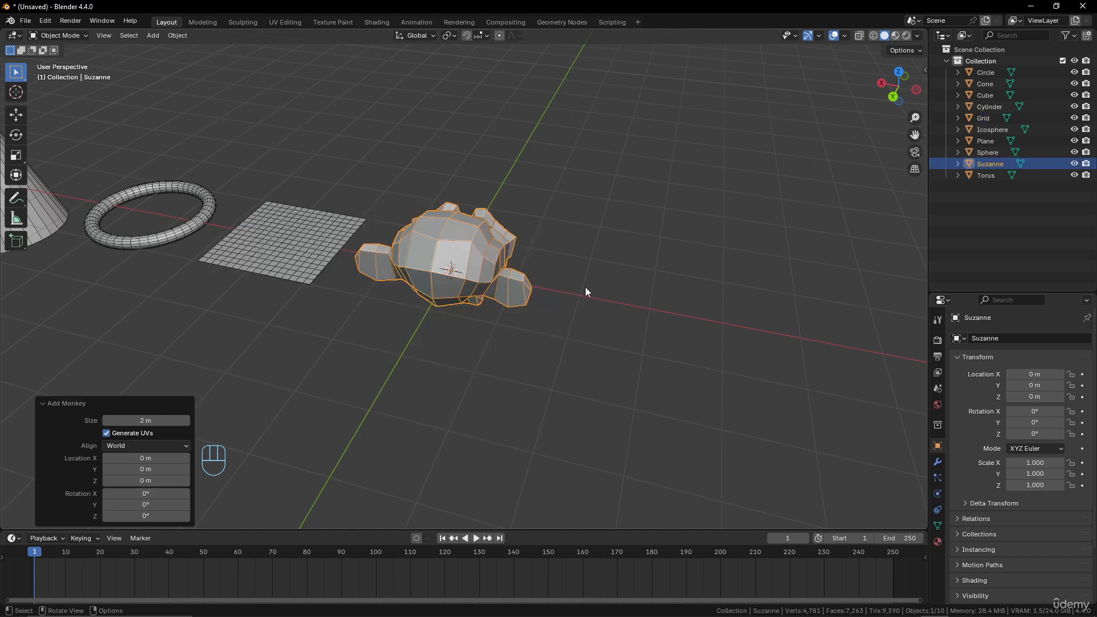
- Orbit, pan, zoom and frame the view to examine the monkey from different angles
middle_drag(585, 286, 456, 359)
scroll(471, 283, down, 3)
scroll(471, 281, up, 3)
scroll(457, 356, down, 3)
shift+middle_drag(531, 301, 403, 325)
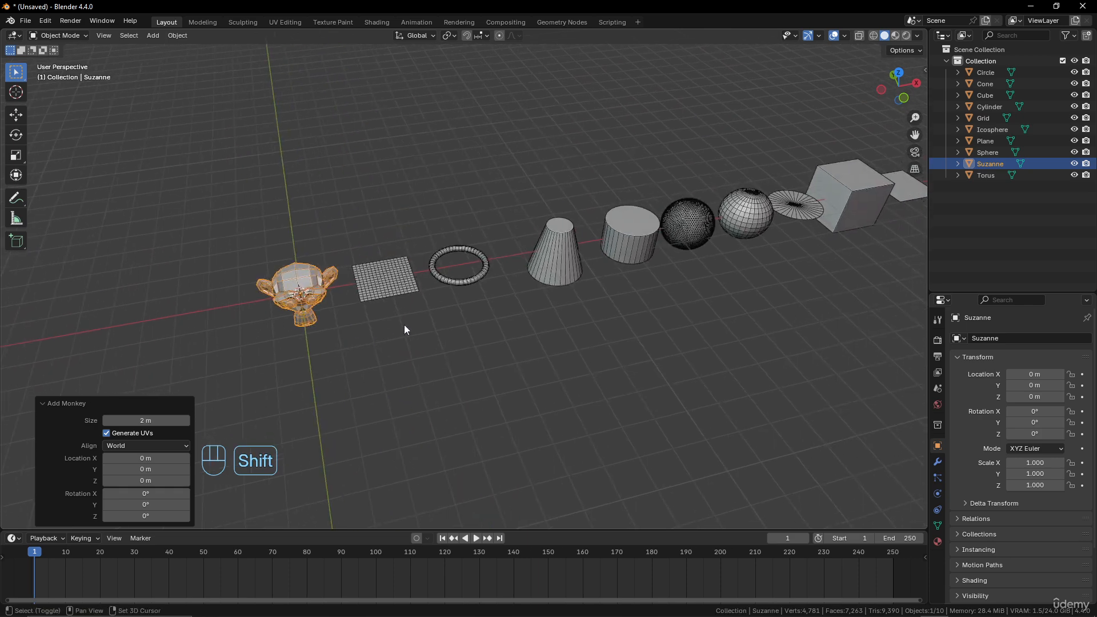
scroll(525, 302, down, 3)
scroll(525, 302, up, 2)
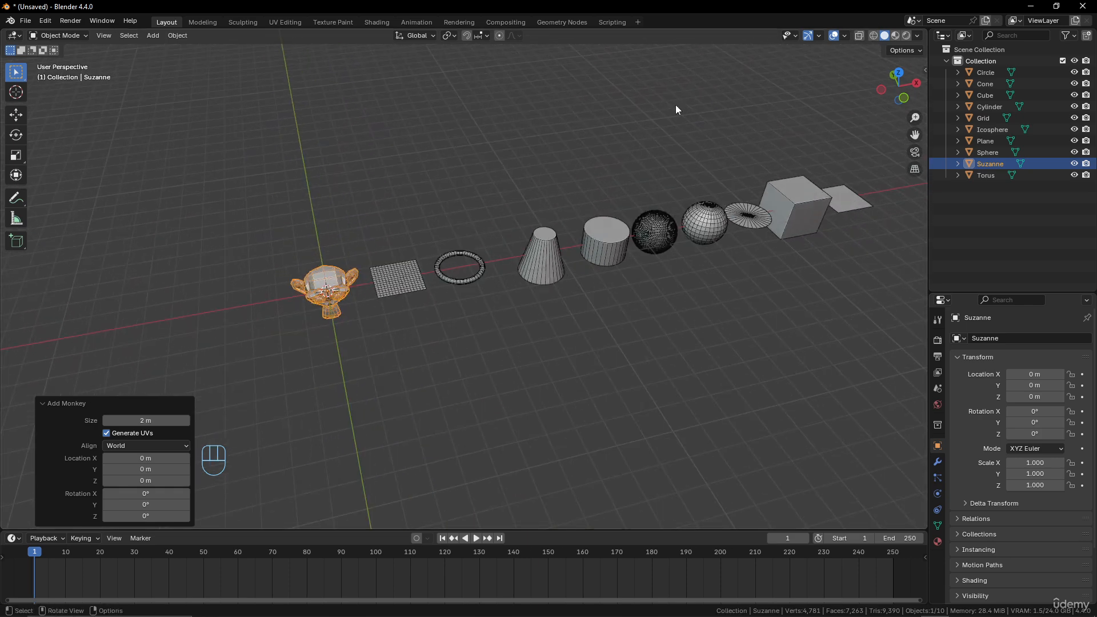
scroll(389, 274, up, 3)
shift+middle_drag(380, 286, 410, 205)
key(shift+a)
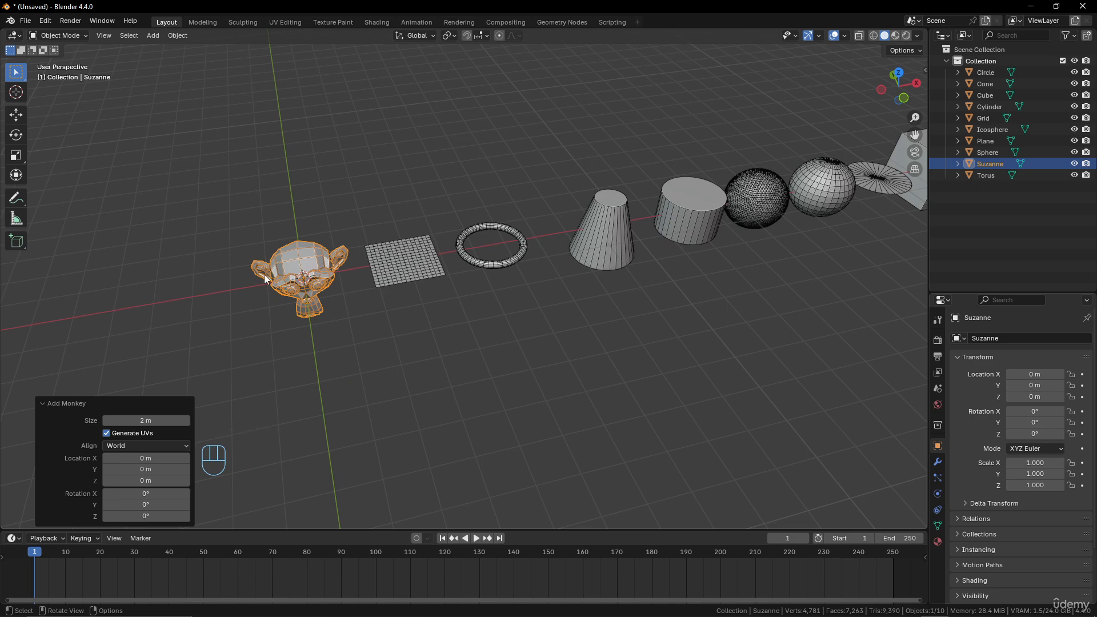
scroll(362, 305, up, 2)
scroll(304, 295, down, 2)
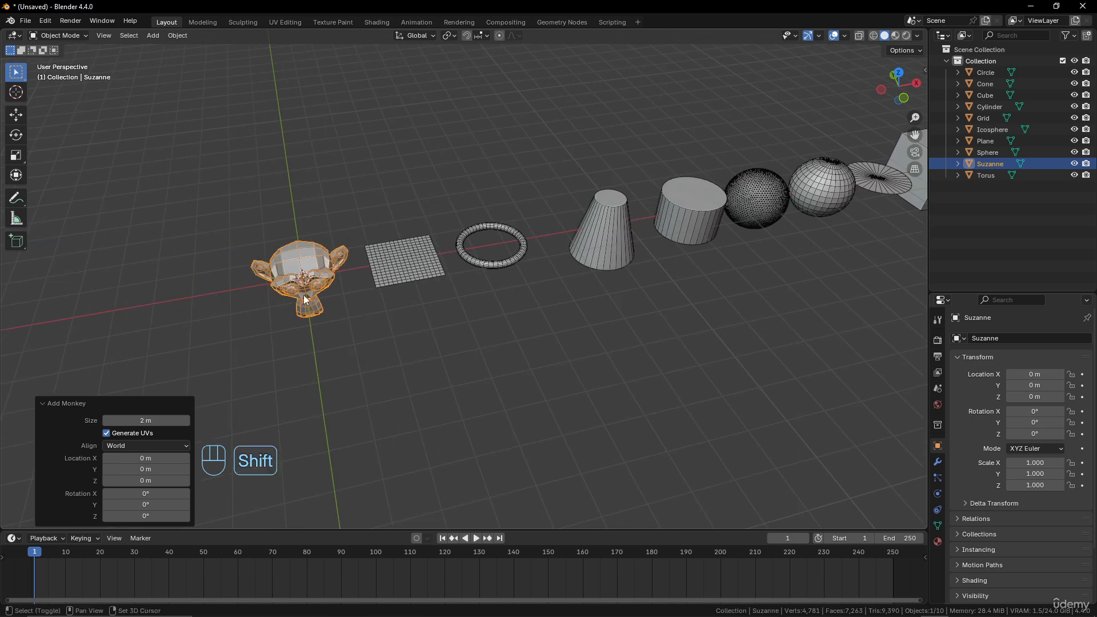
shift+middle_drag(304, 295, 466, 238)
key(KP_Decimal)
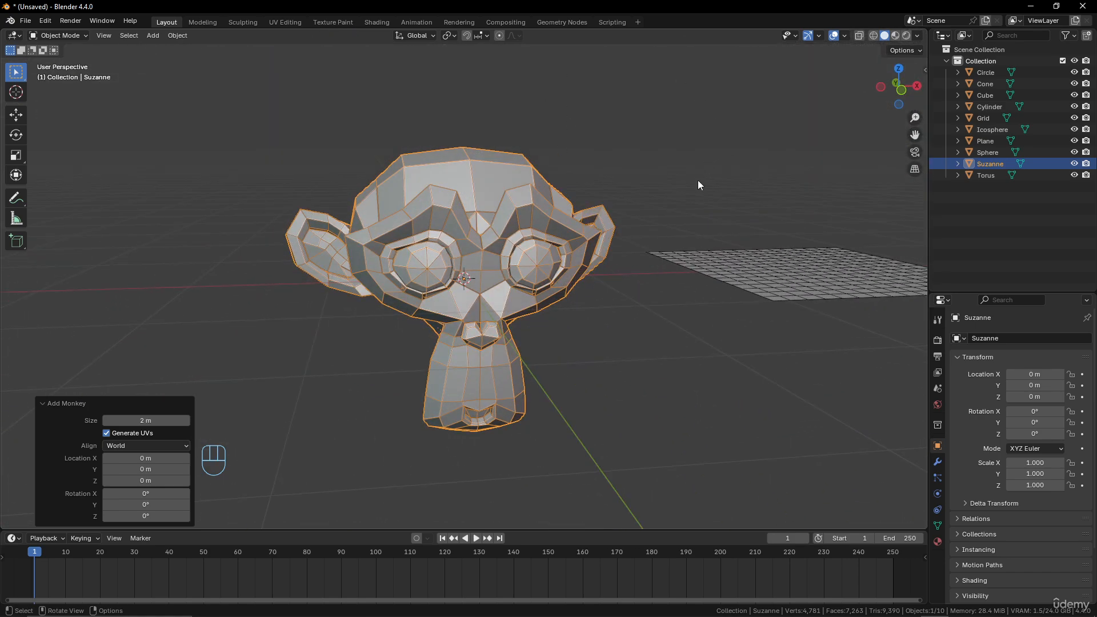
mouse_move(698, 182)
middle_down()
mouse_move(591, 200)
mouse_move(684, 190)
middle_up()
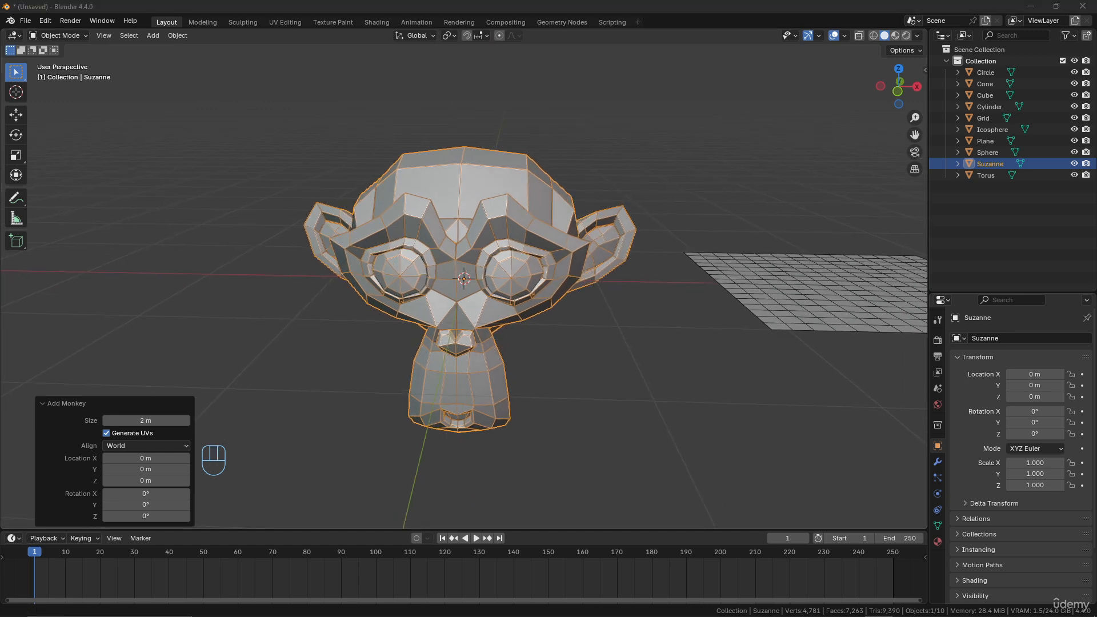
middle_drag(462, 269, 514, 273)
scroll(444, 256, down, 4)
scroll(512, 276, up, 2)
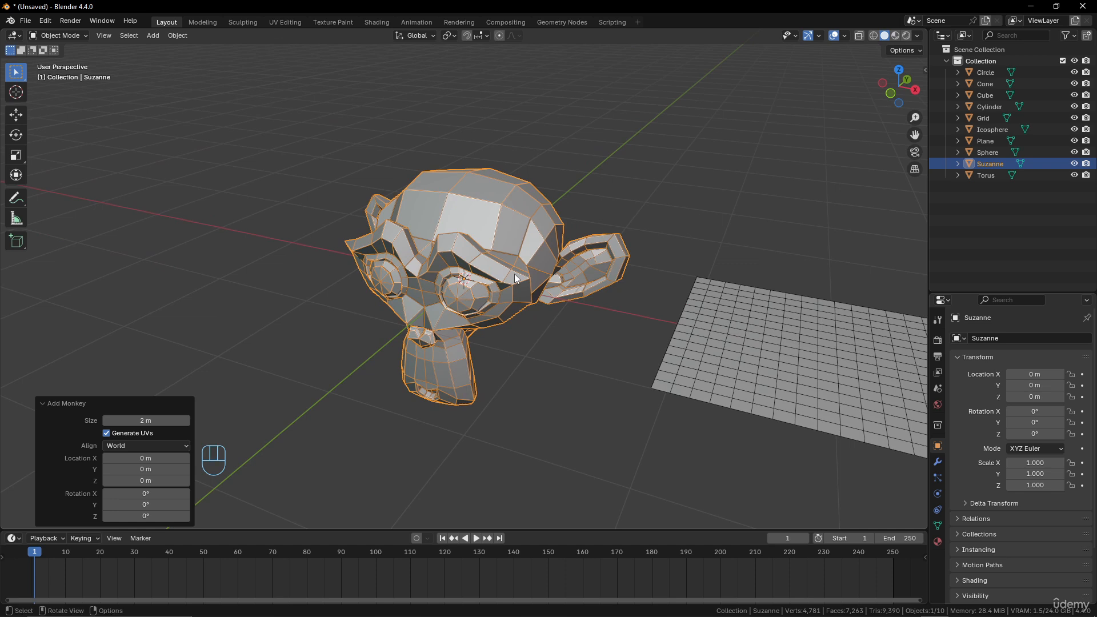
mouse_move(515, 273)
middle_down()
mouse_move(508, 286)
mouse_move(588, 272)
mouse_move(492, 273)
mouse_move(584, 272)
mouse_move(506, 273)
middle_up()
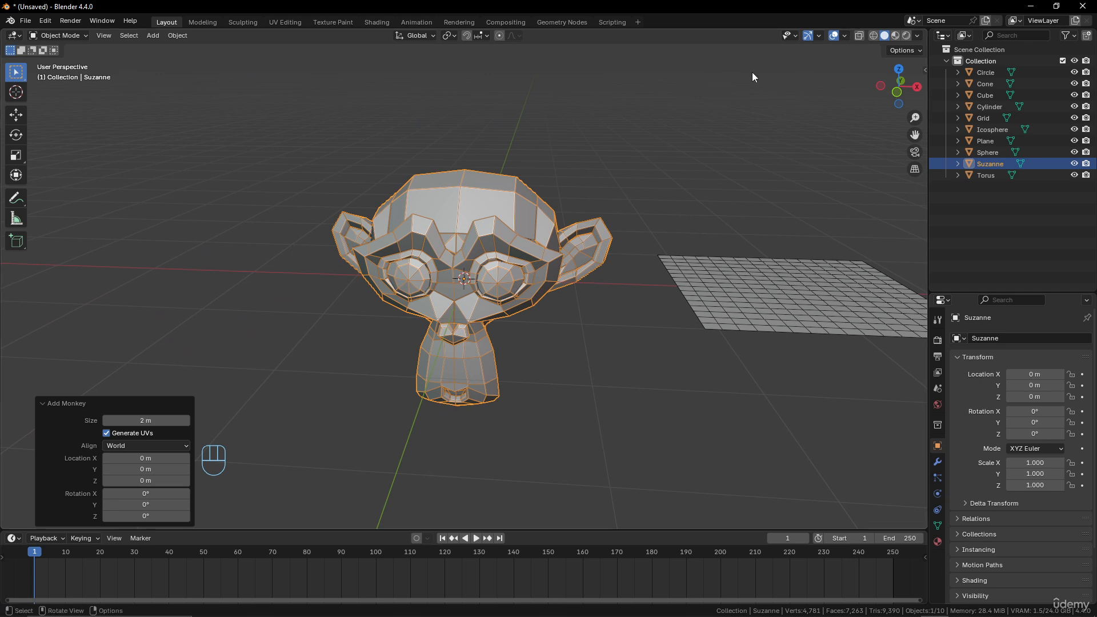
- Add a Subdivision Surface modifier to the monkey
click(938, 462)
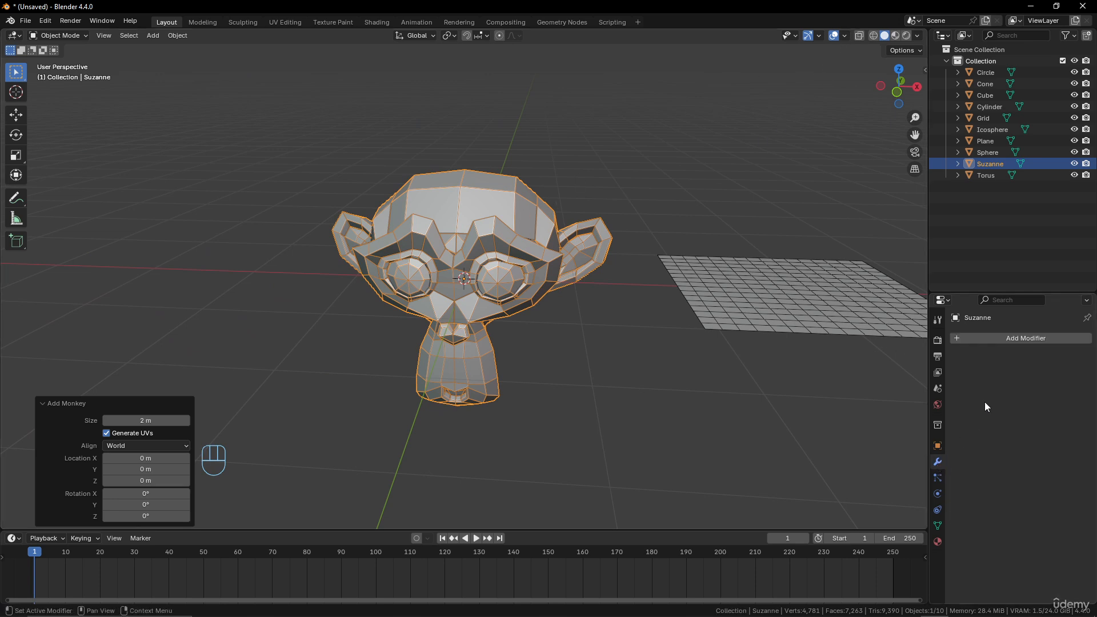
click(1020, 337)
click(1016, 337)
mouse_move(986, 379)
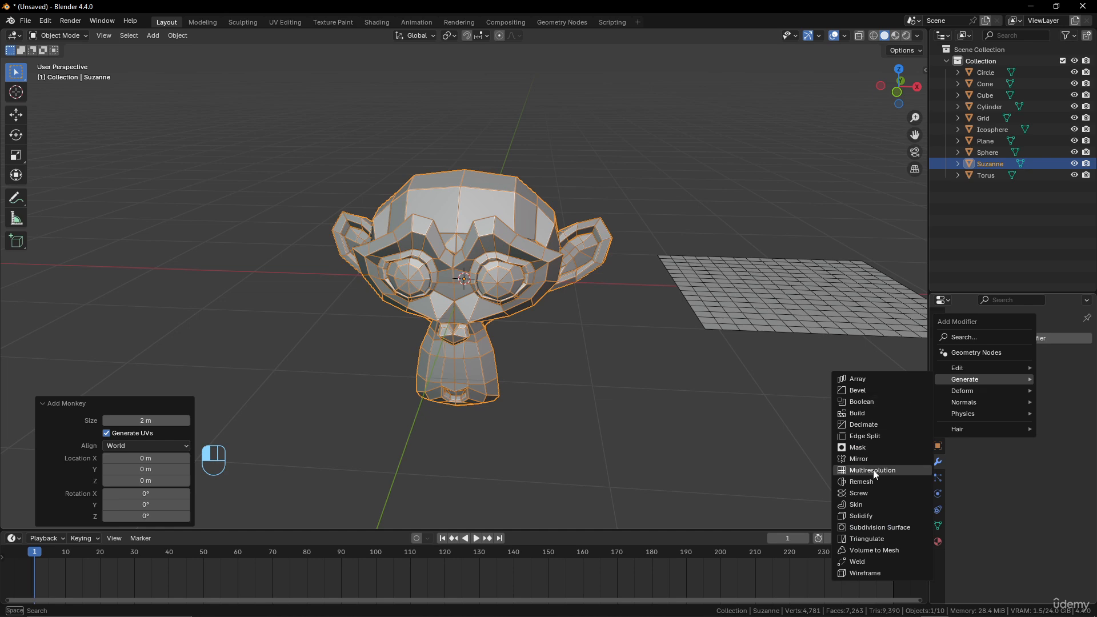
click(877, 527)
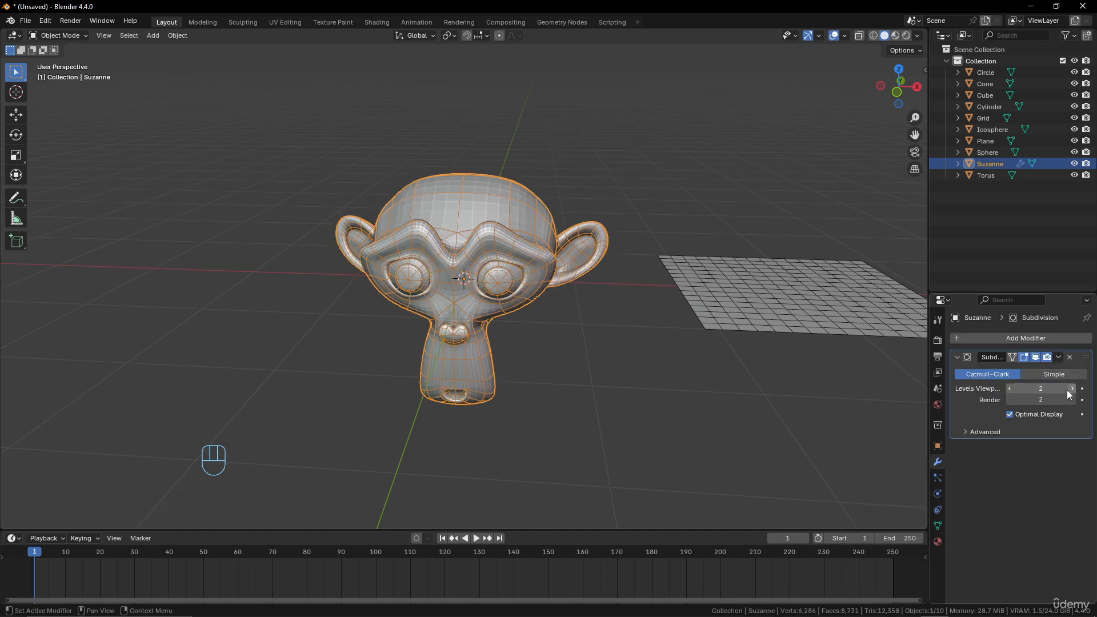
- Turn off the wireframe geometry overlay and shade the monkey smooth
scroll(546, 304, down, 3)
scroll(546, 303, up, 5)
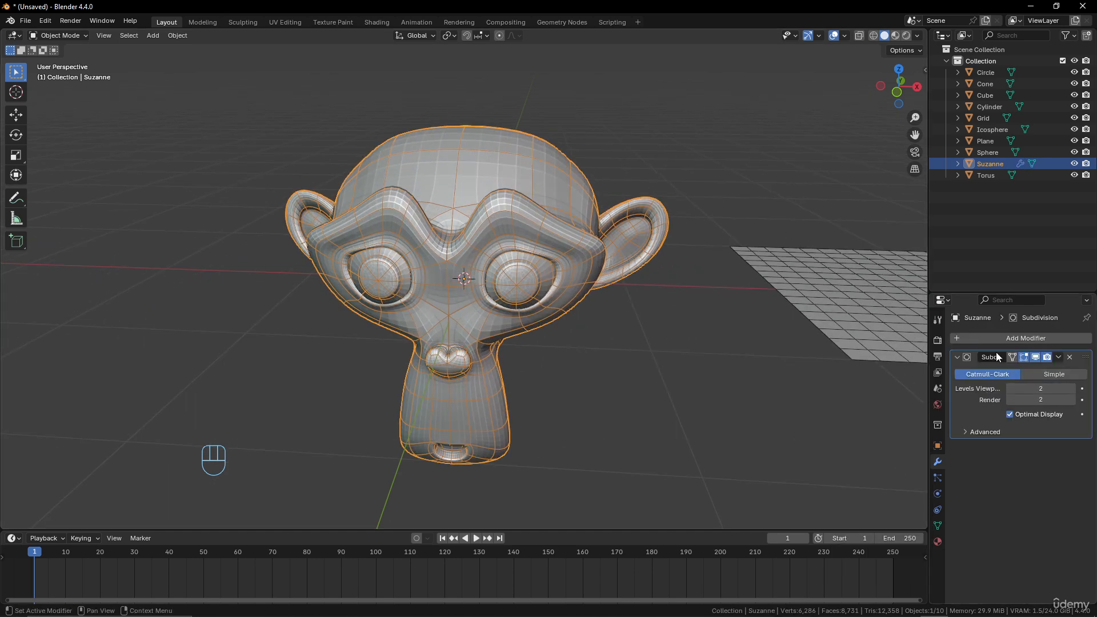
click(845, 35)
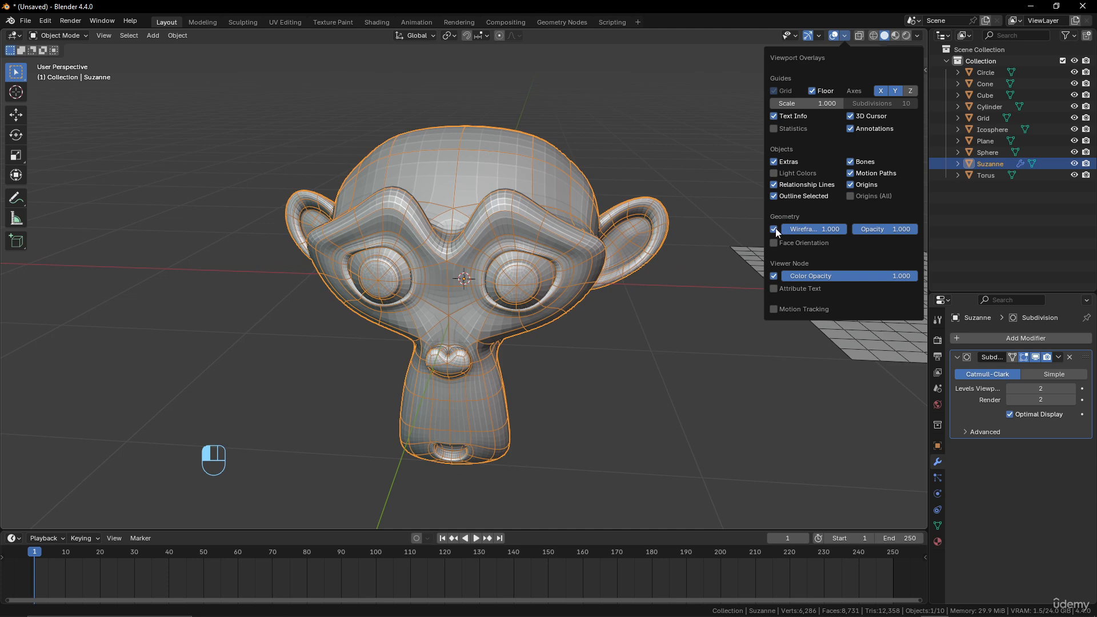
scroll(553, 254, down, 6)
right_click(495, 252)
click(495, 251)
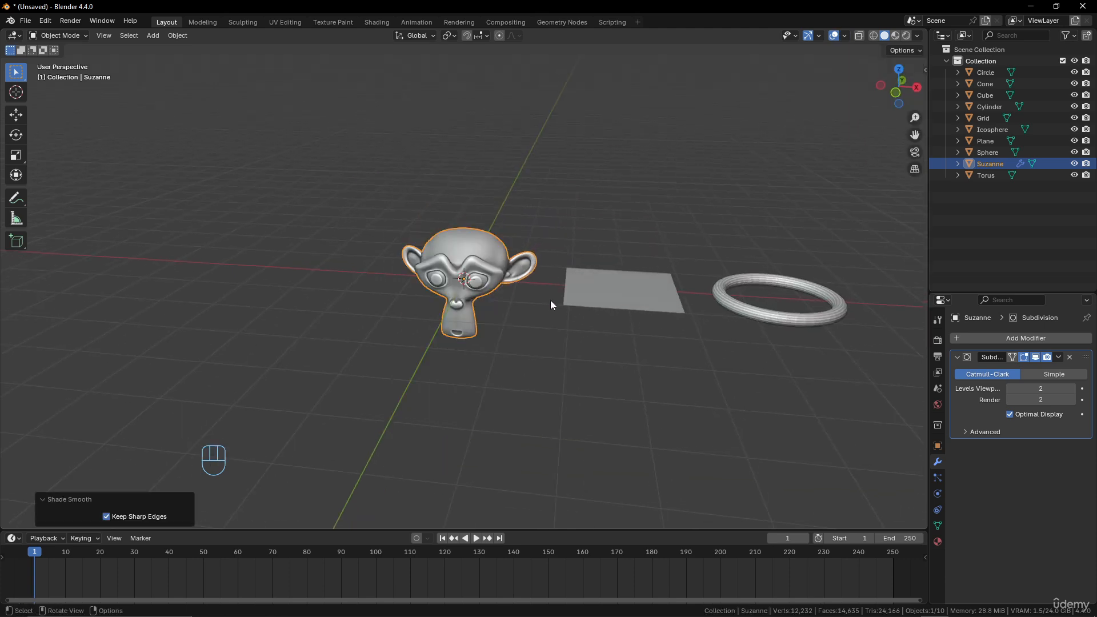
- Orbit and zoom around the smoothed monkey to examine its shading
scroll(550, 300, up, 5)
middle_drag(551, 300, 555, 216)
scroll(531, 256, down, 10)
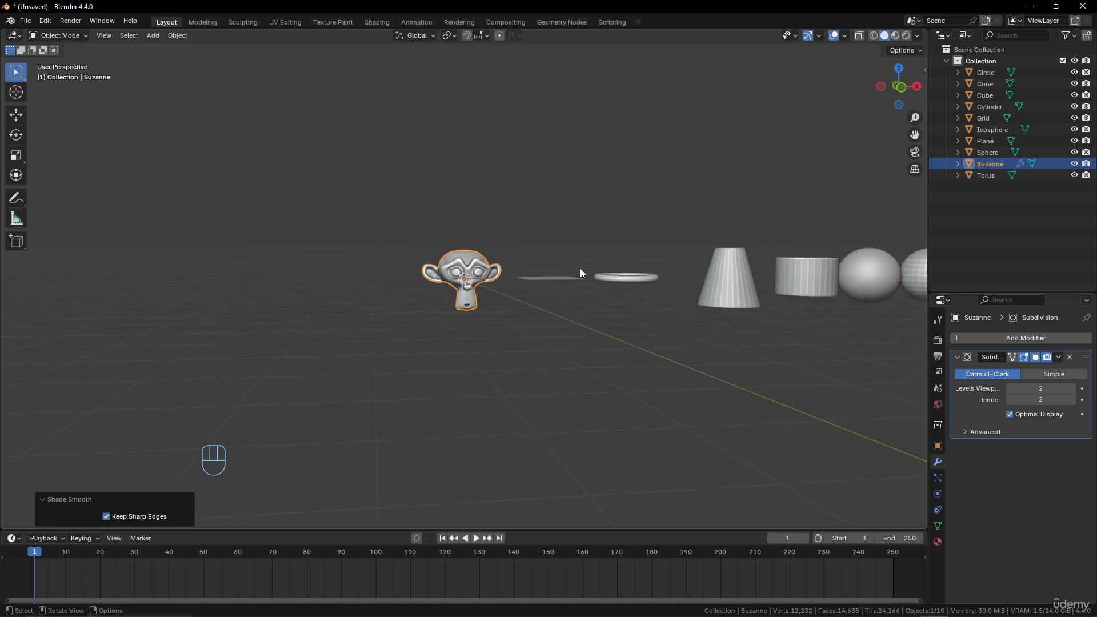
scroll(732, 273, up, 10)
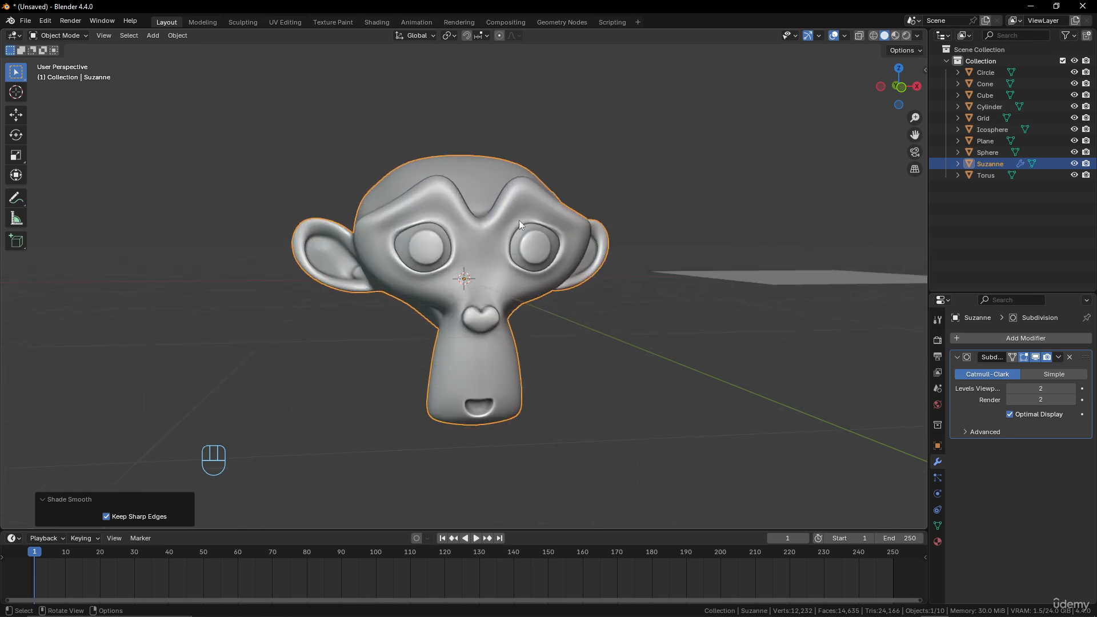
scroll(488, 231, down, 4)
middle_drag(488, 232, 452, 240)
scroll(490, 231, up, 4)
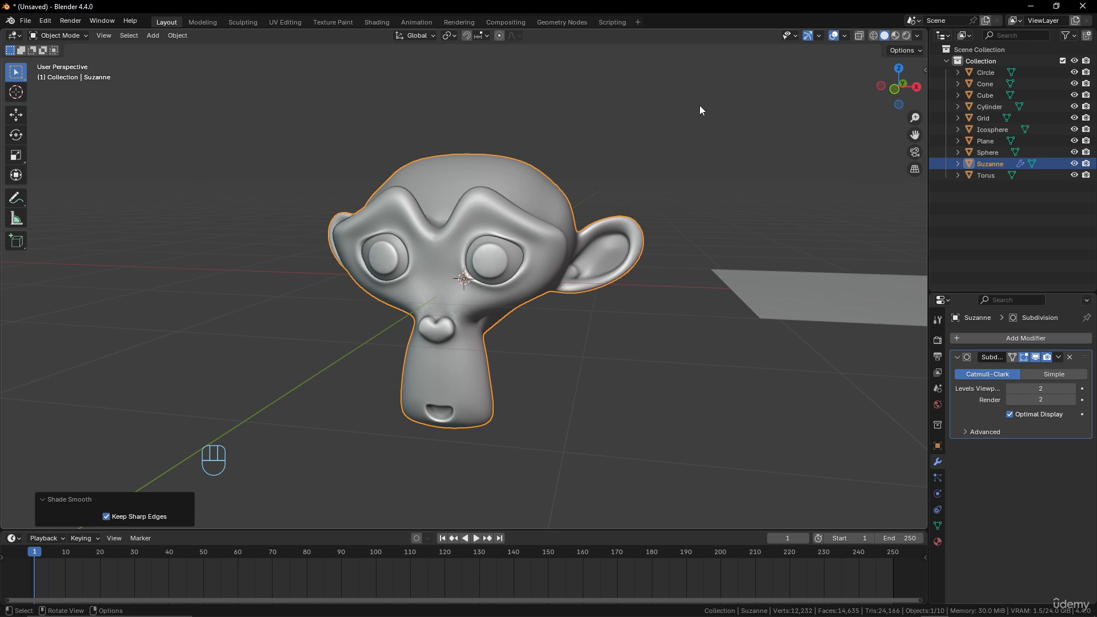
scroll(700, 105, down, 4)
scroll(673, 133, up, 4)
middle_drag(644, 149, 646, 152)
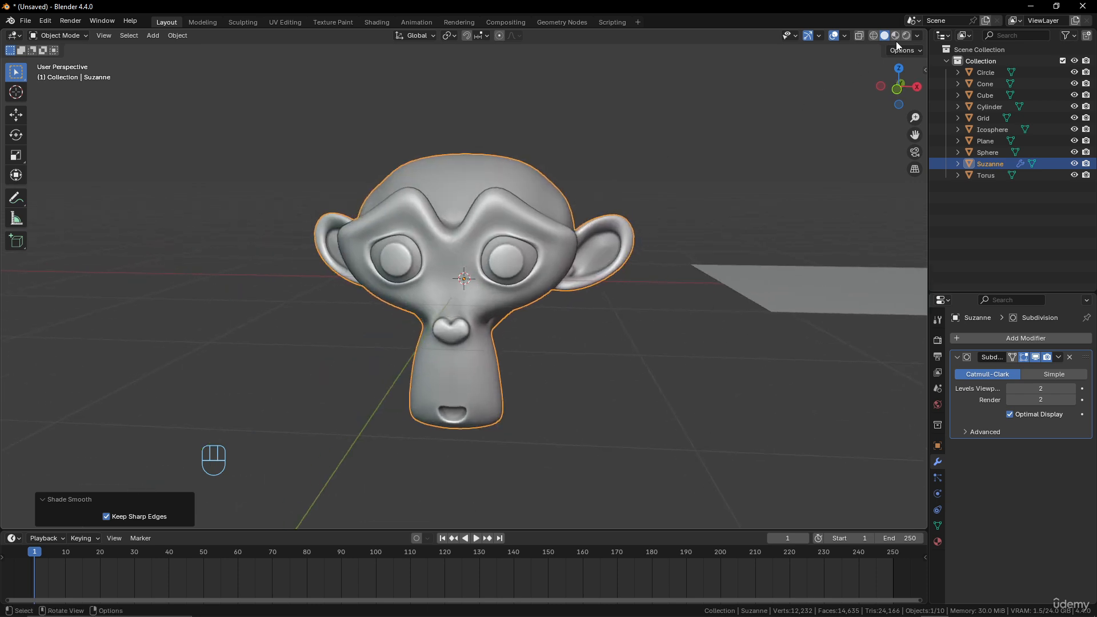
- Turn on shadows in the viewport shading options and examine the monkey
click(919, 34)
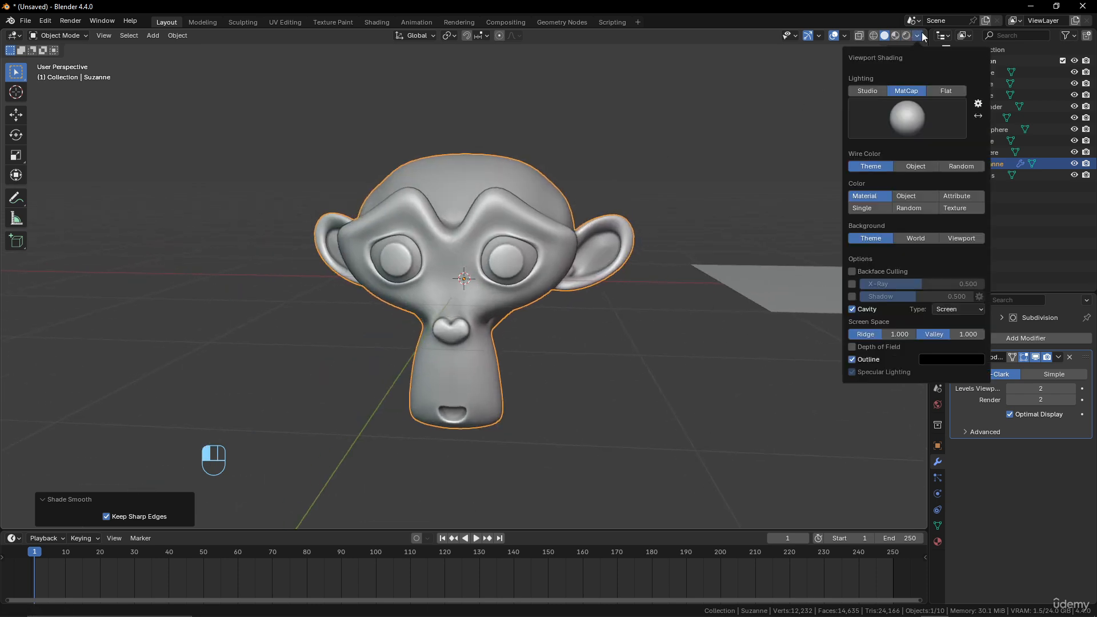
click(852, 296)
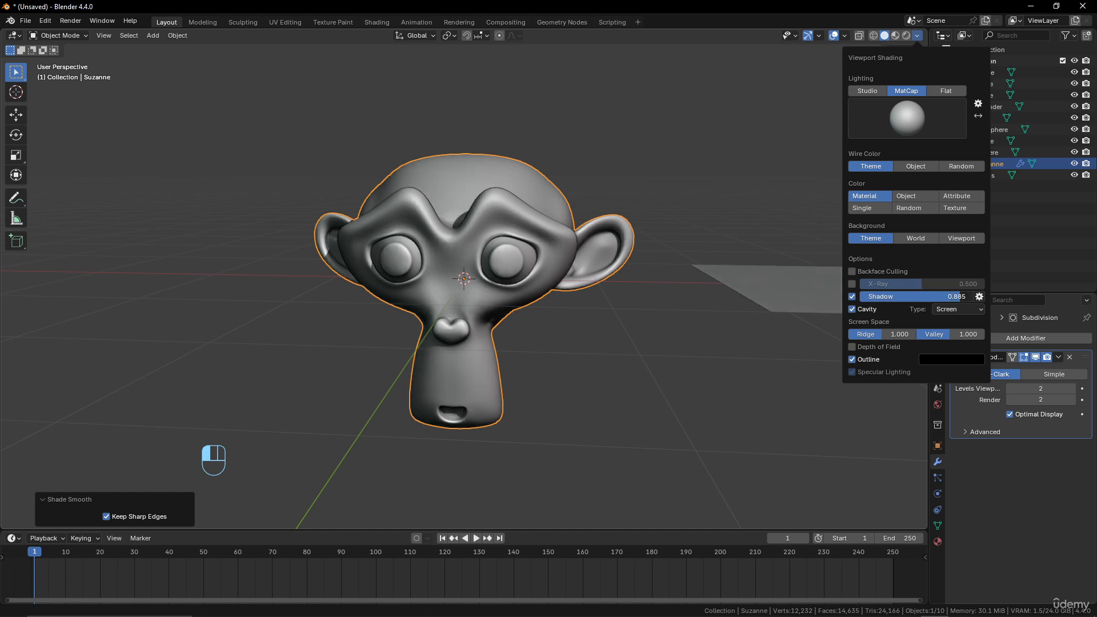
middle_drag(804, 428, 558, 293)
scroll(557, 289, down, 8)
scroll(693, 283, up, 4)
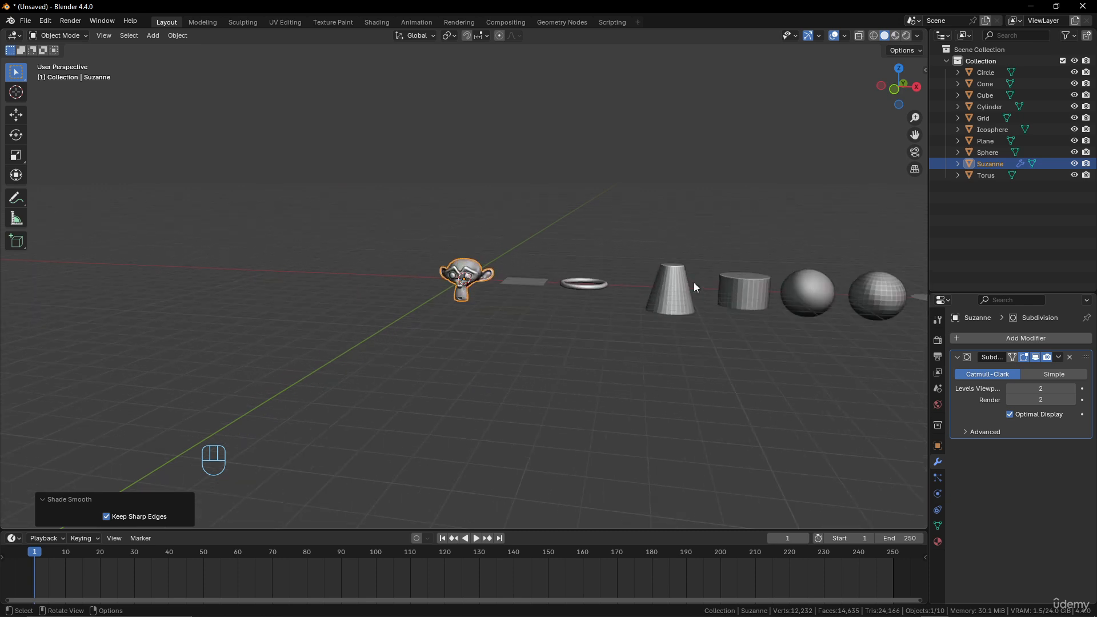
scroll(491, 278, up, 7)
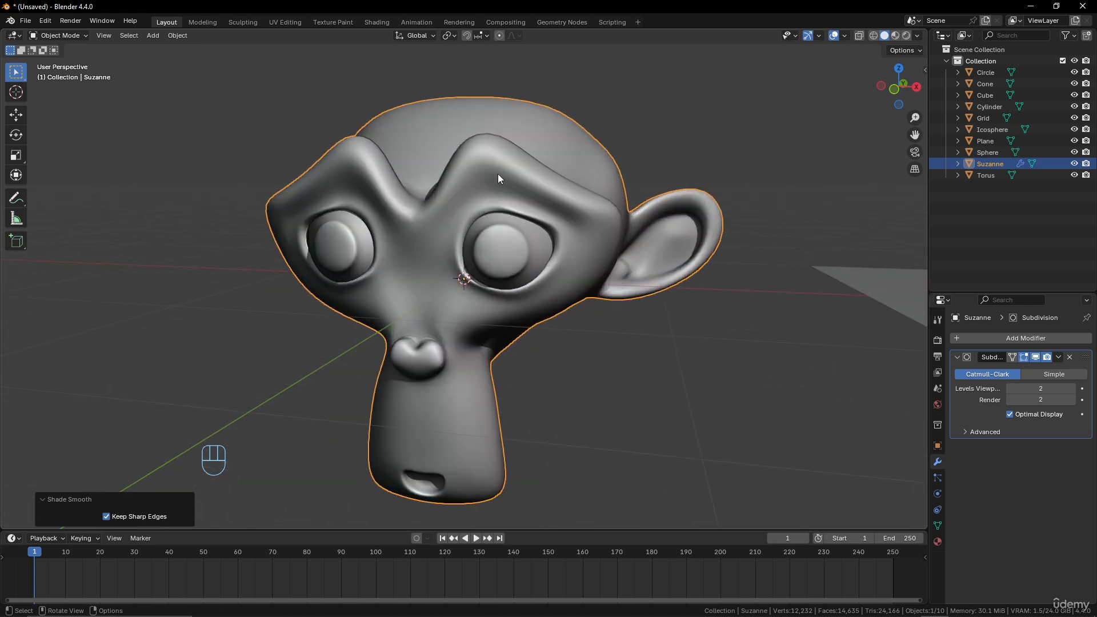
scroll(477, 265, down, 5)
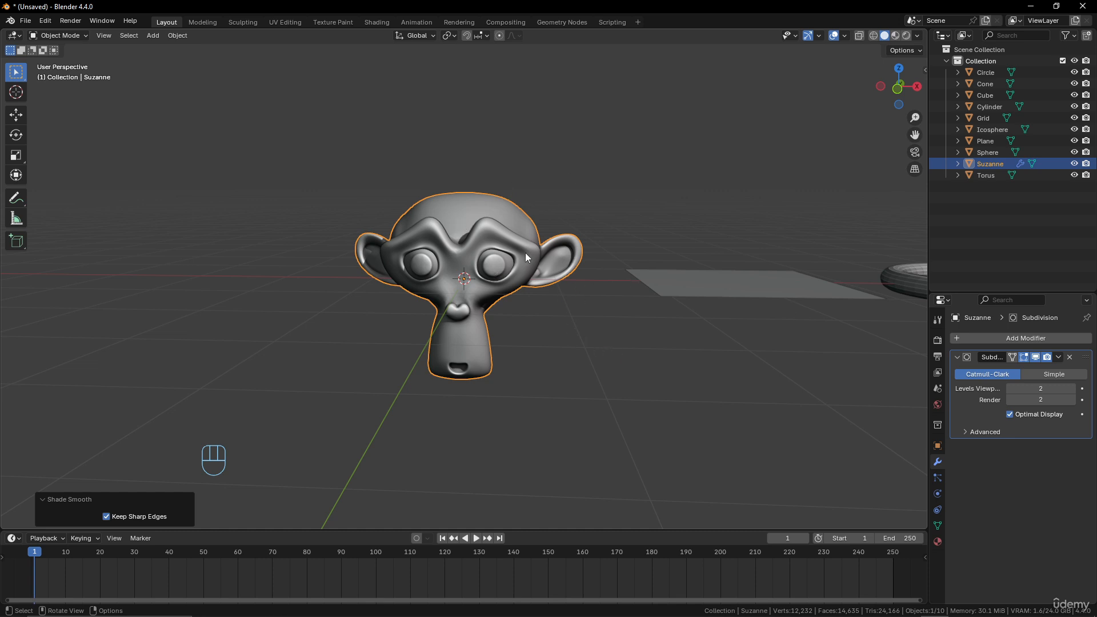
middle_drag(670, 195, 651, 200)
scroll(591, 269, up, 2)
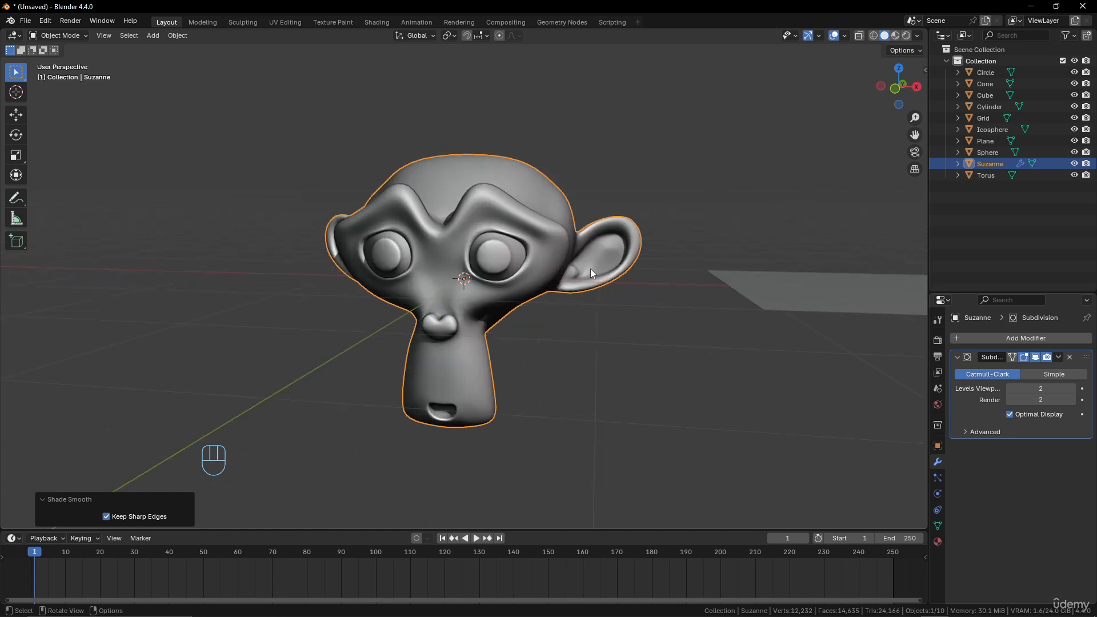
- Turn off shadows in the viewport shading options
click(918, 36)
click(853, 296)
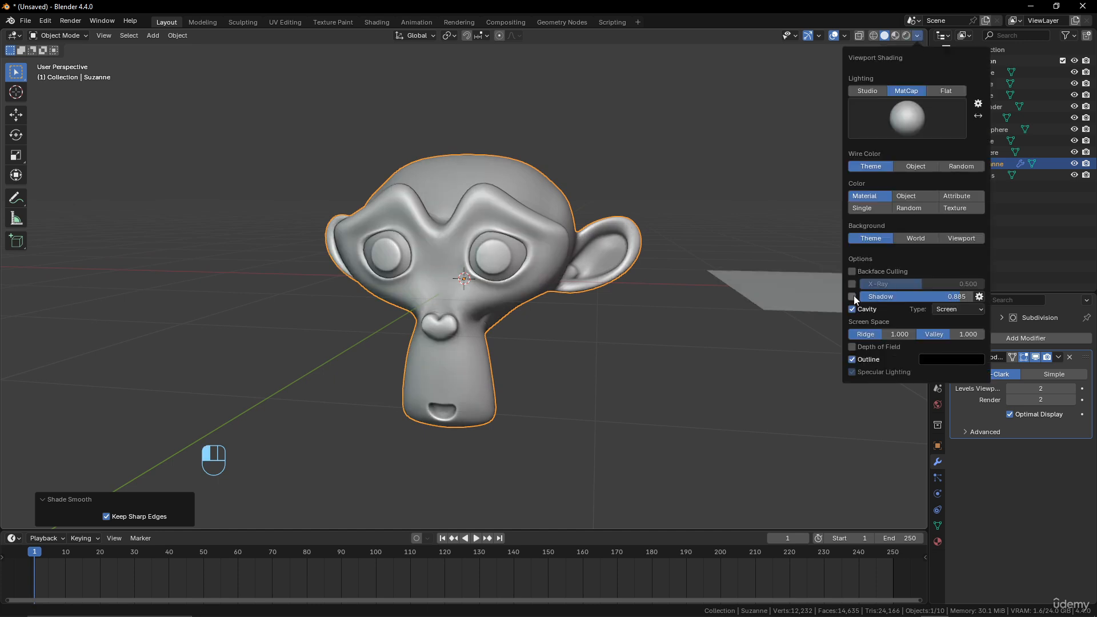
scroll(449, 266, down, 4)
scroll(449, 266, up, 4)
middle_drag(433, 276, 472, 278)
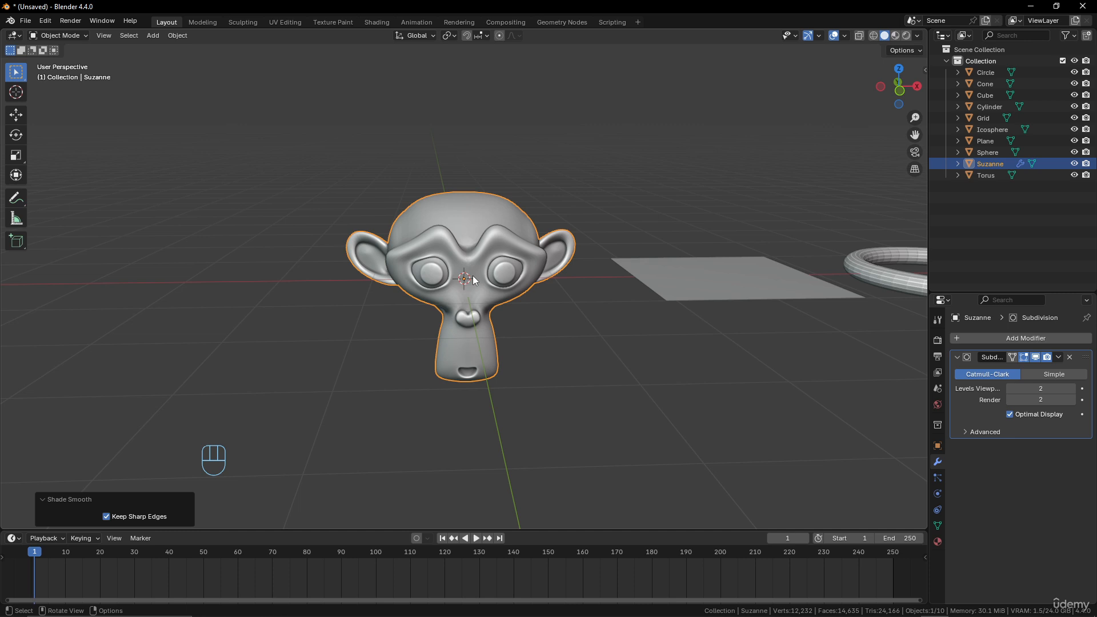
- Orbit and zoom out to view the whole row of added primitives beside the monkey
middle_drag(472, 276, 584, 296)
scroll(461, 280, down, 4)
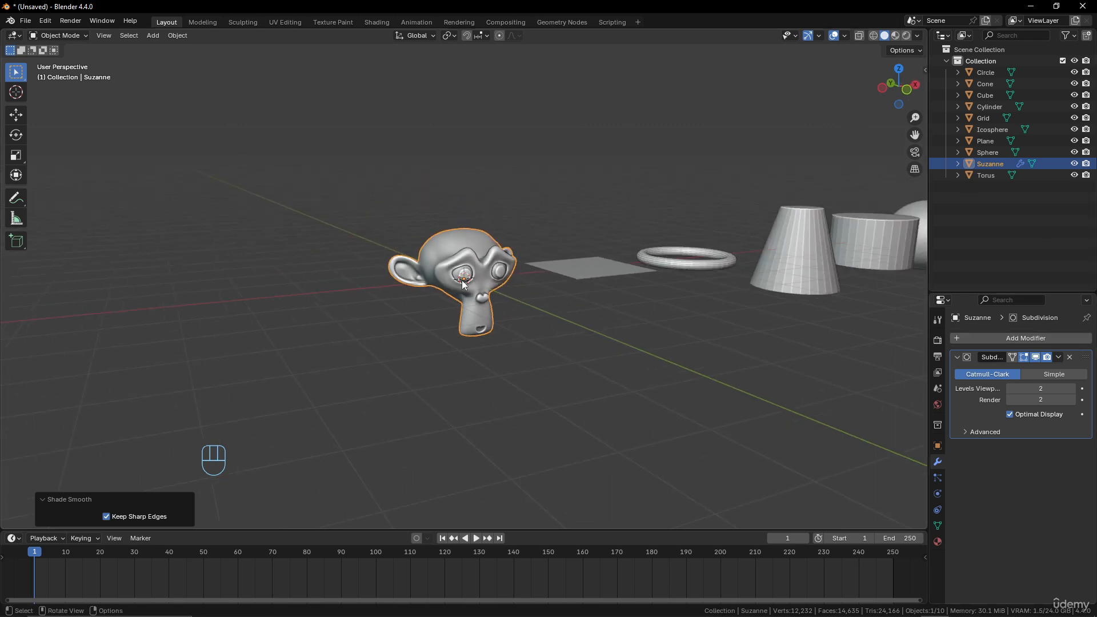
middle_drag(462, 280, 495, 283)
scroll(495, 282, down, 5)
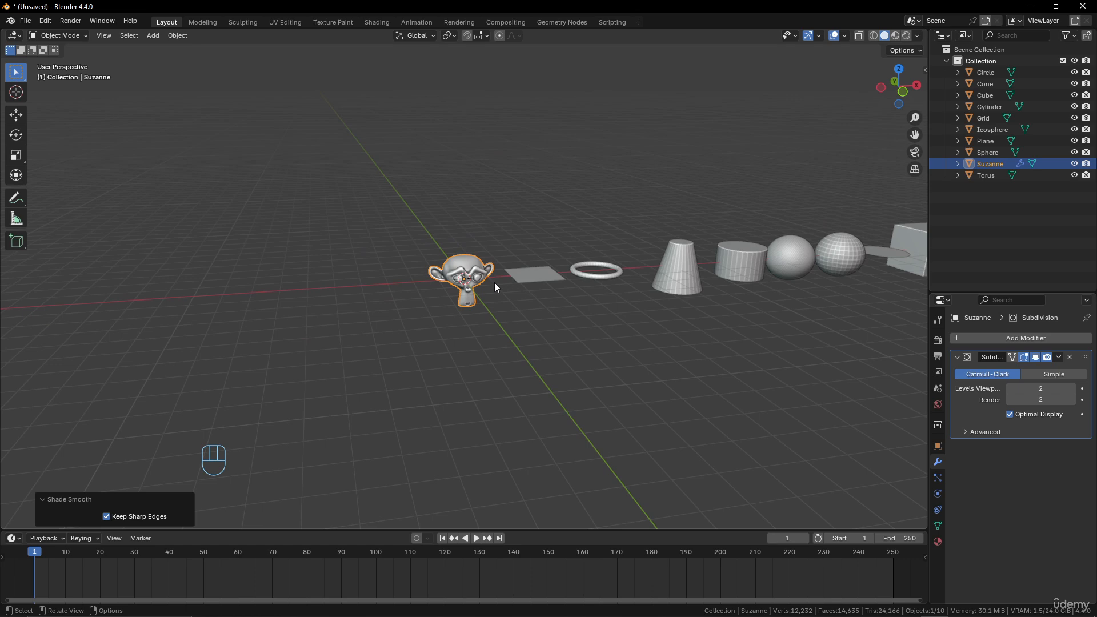
- Open the Add menu and browse its object categories, including Mesh, Camera, Volume and Curve
key(shift+a)
mouse_move(494, 286)
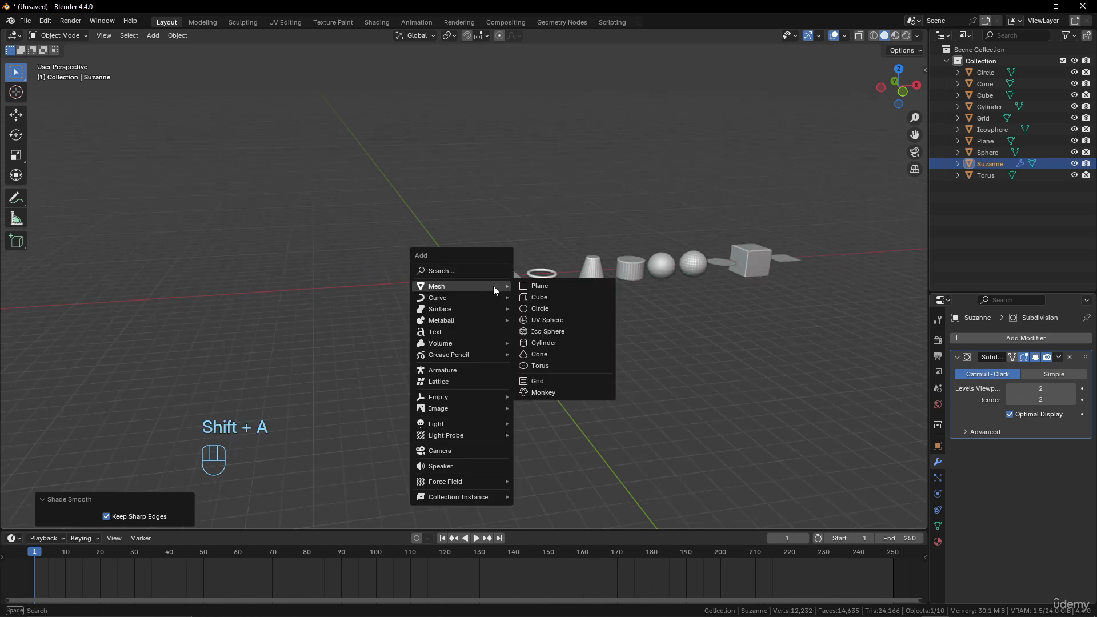
mouse_move(464, 297)
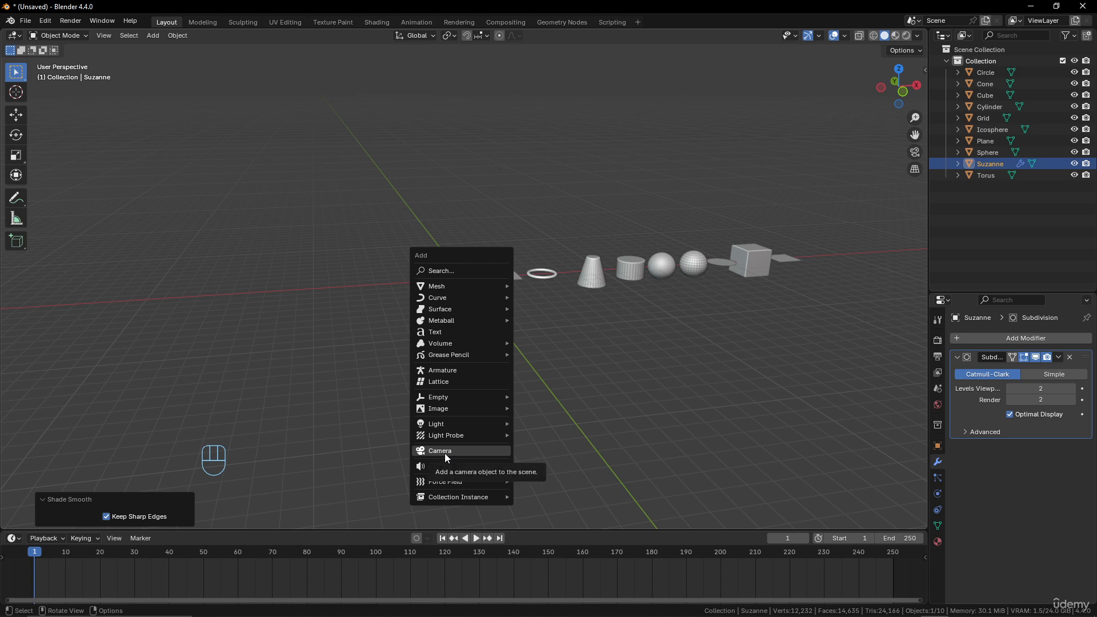
mouse_move(461, 487)
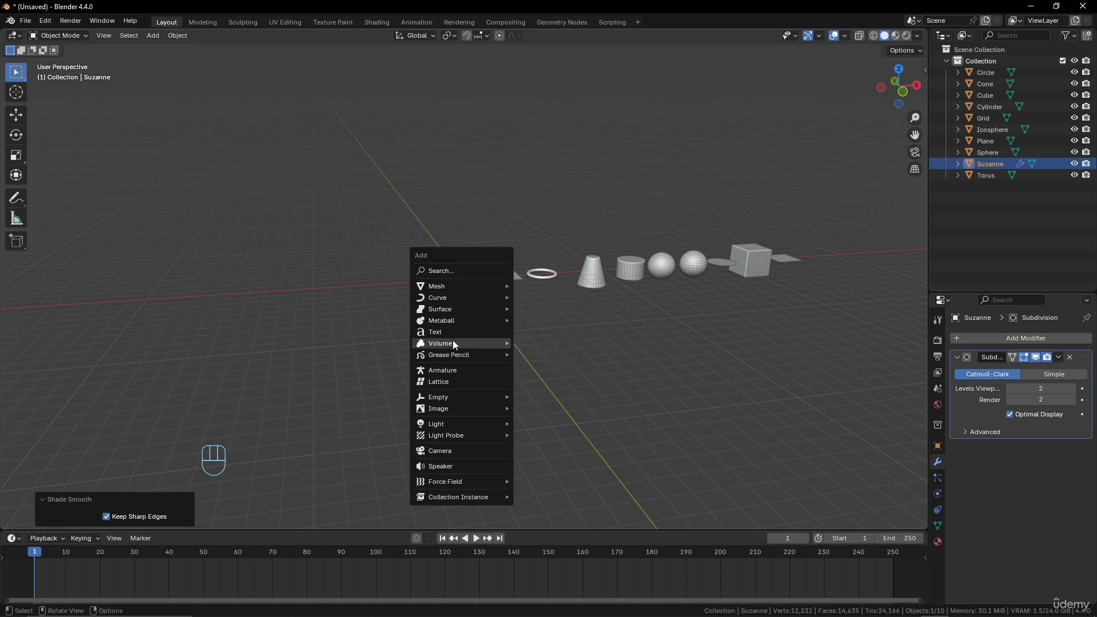
mouse_move(453, 342)
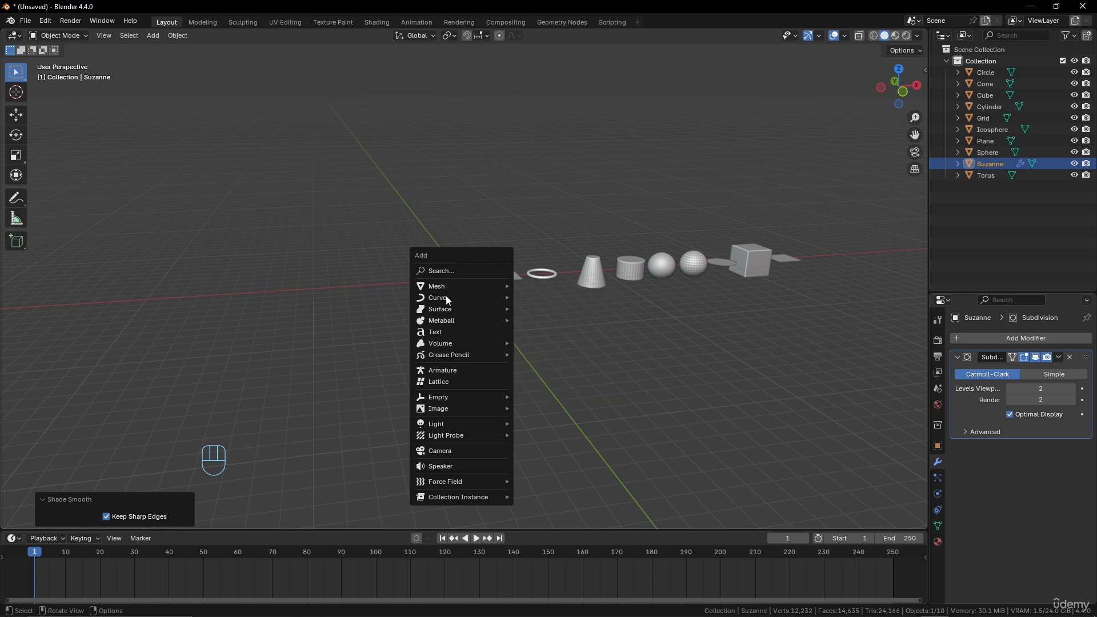
mouse_move(447, 300)
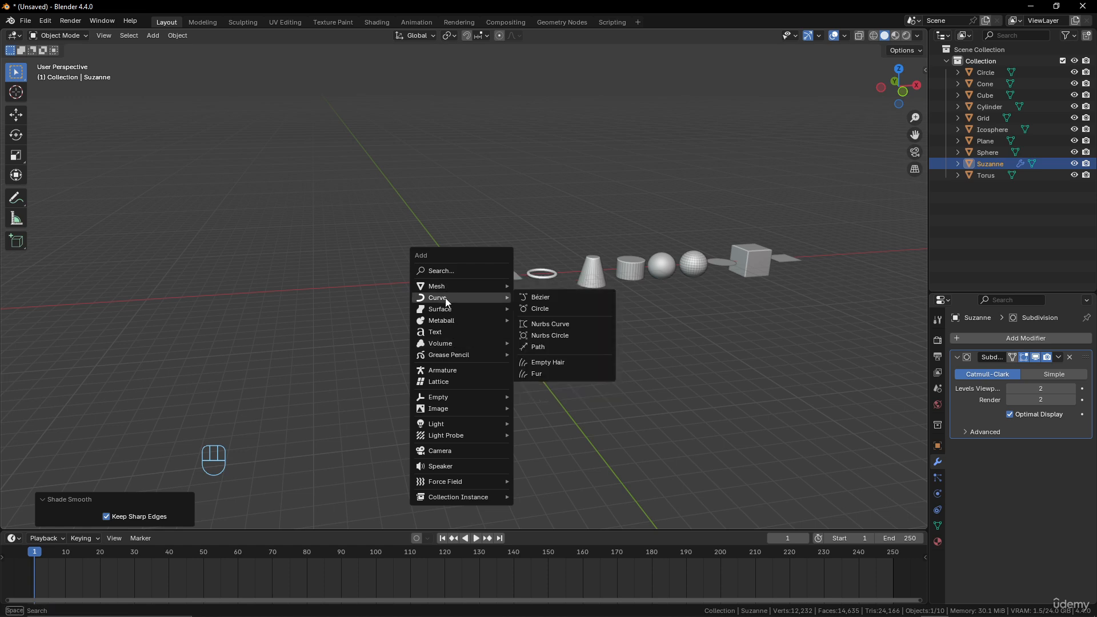